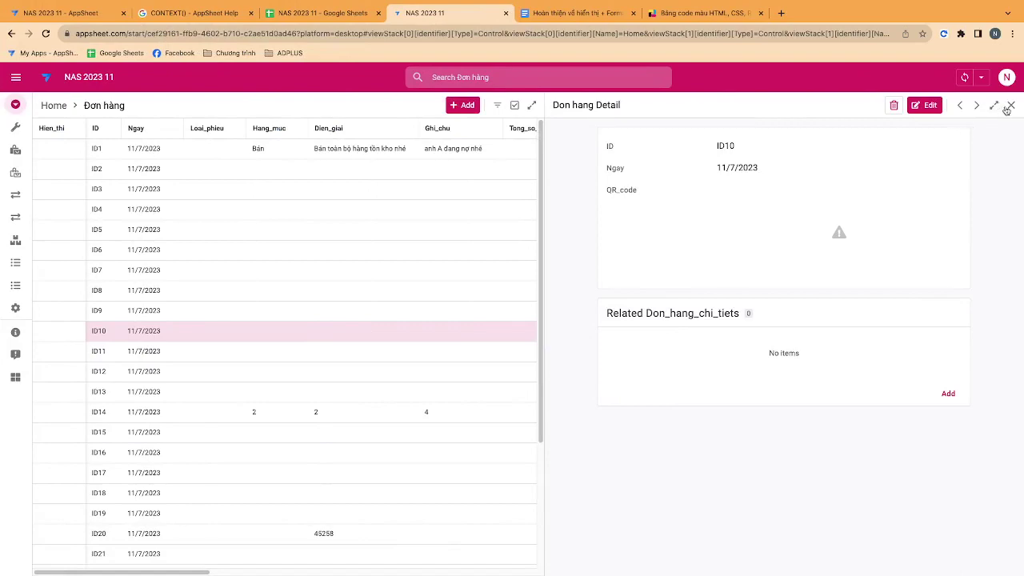
# Close the order detail panel and check the app's Home dashboard before returning to the editor
pyautogui.click(1009, 106)
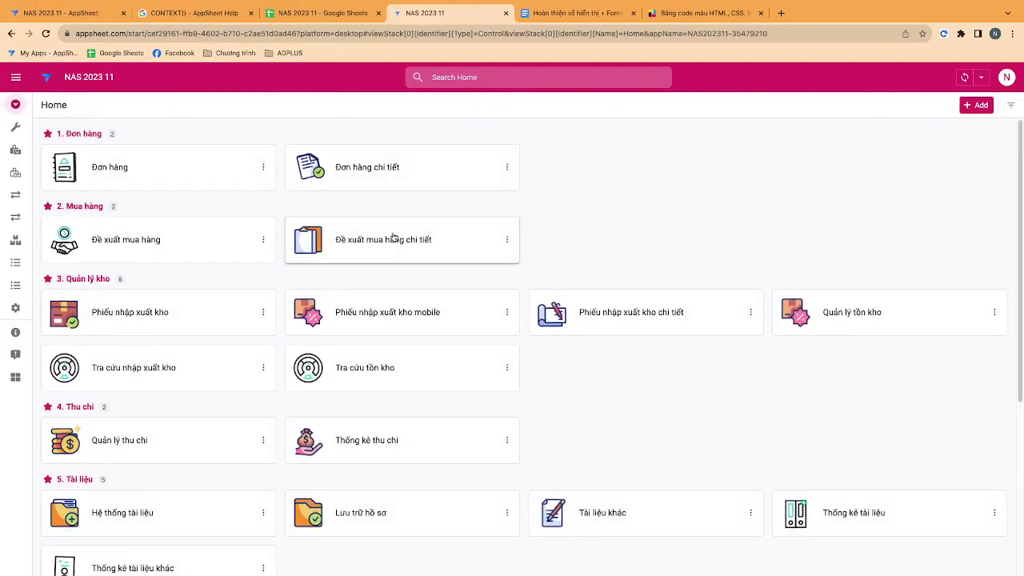
pyautogui.click(45, 8)
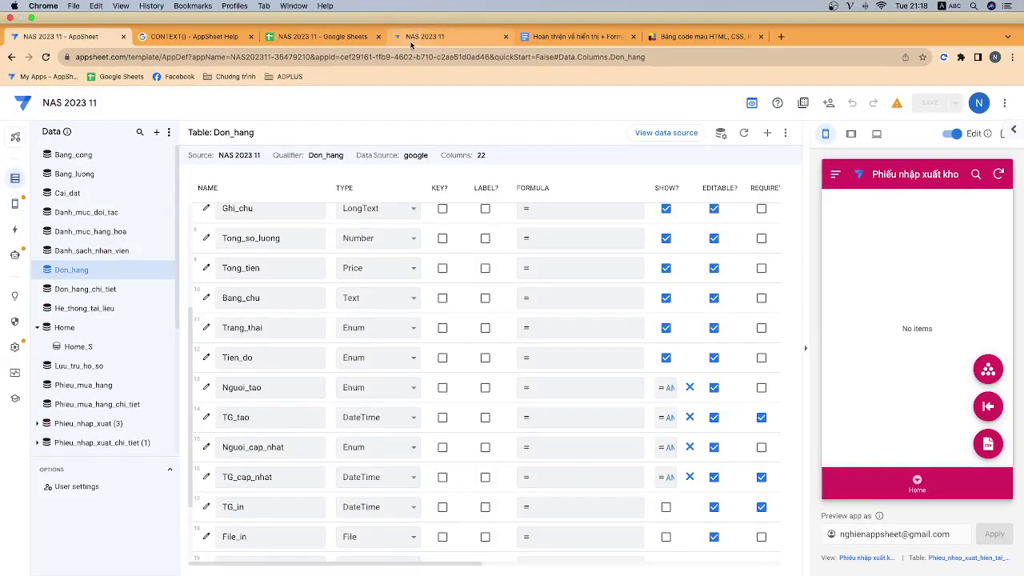
pyautogui.click(412, 13)
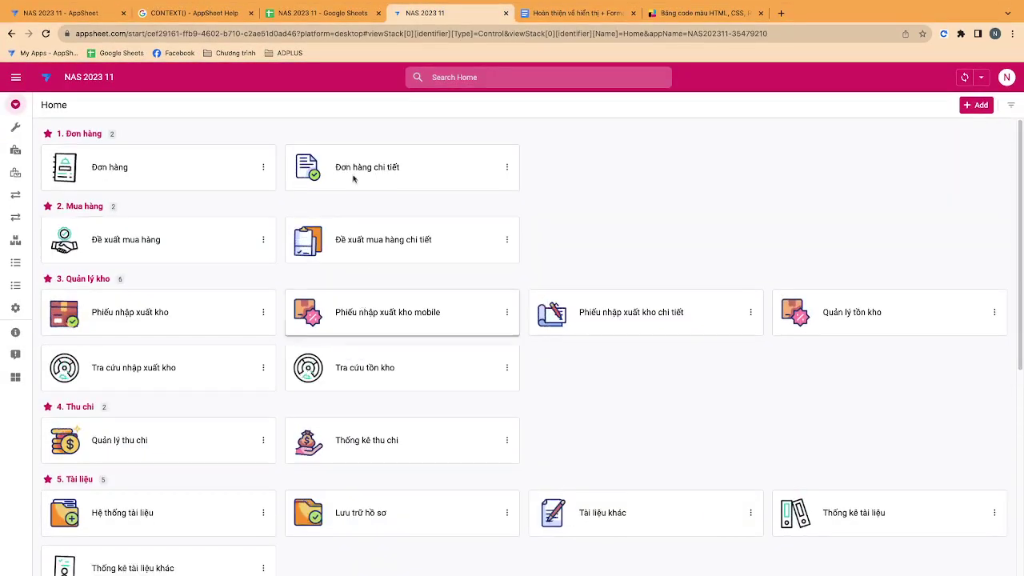
pyautogui.click(46, 12)
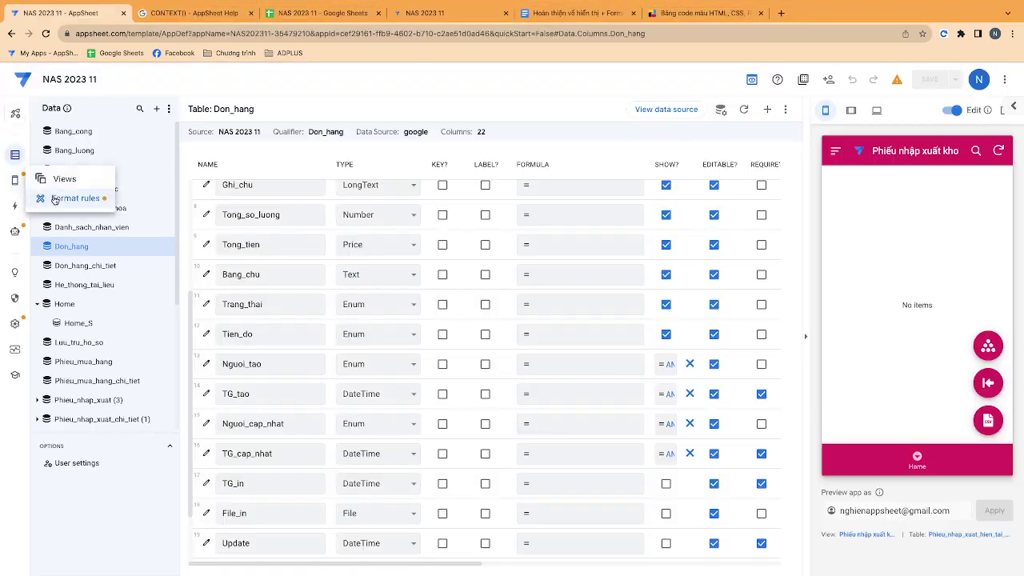
# Delete the Phieu_nhap_xuat format rule 'Đánh dấu phiếu mới nhất 2' and save the app
pyautogui.click(54, 199)
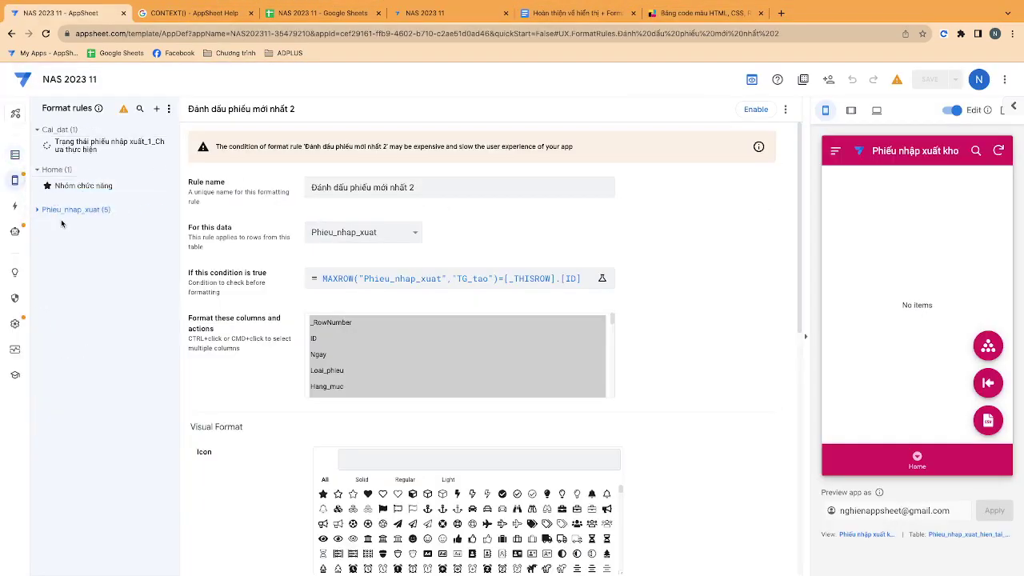
pyautogui.click(63, 210)
pyautogui.click(171, 245)
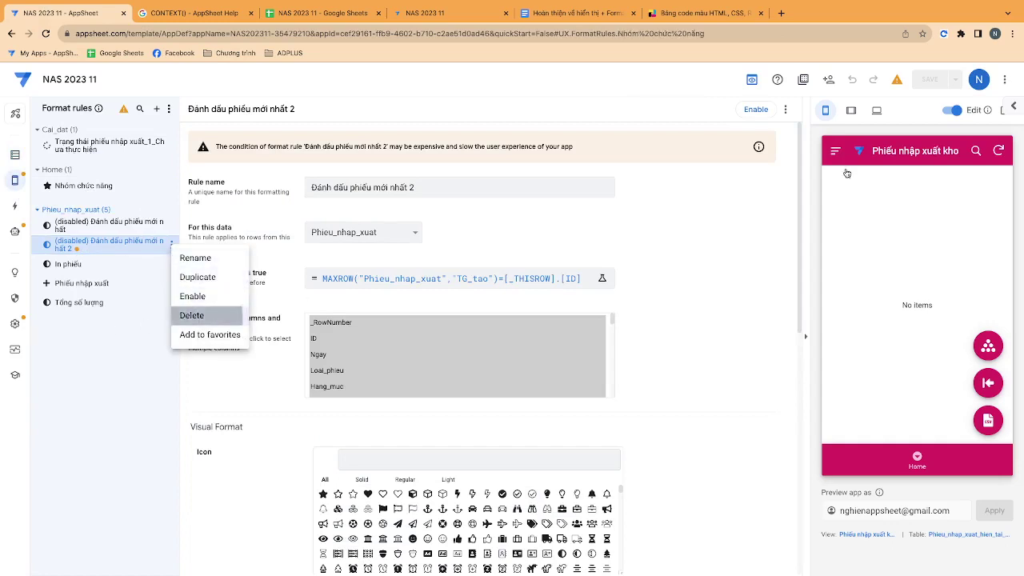
pyautogui.click(191, 315)
pyautogui.click(924, 82)
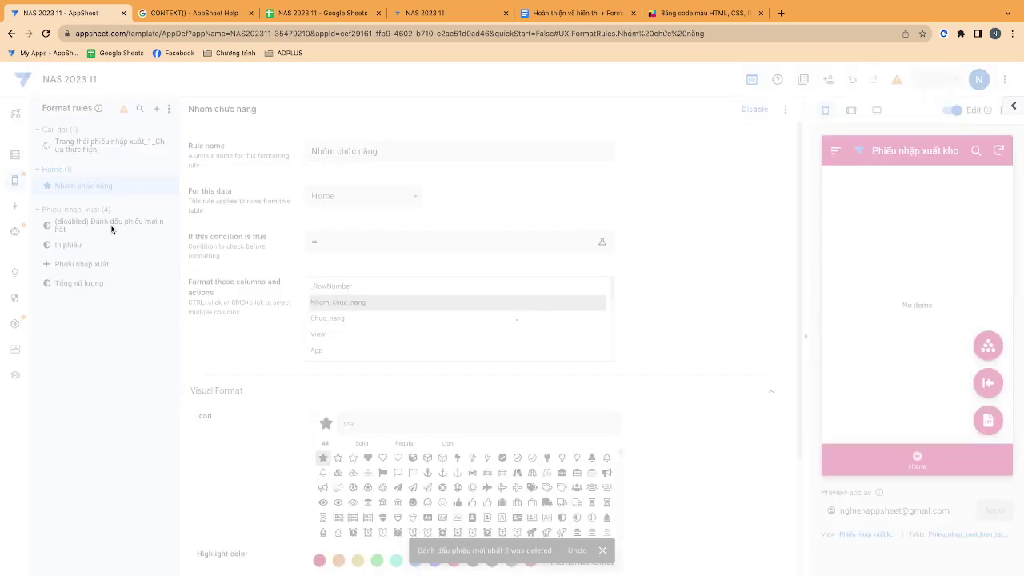
pyautogui.click(284, 14)
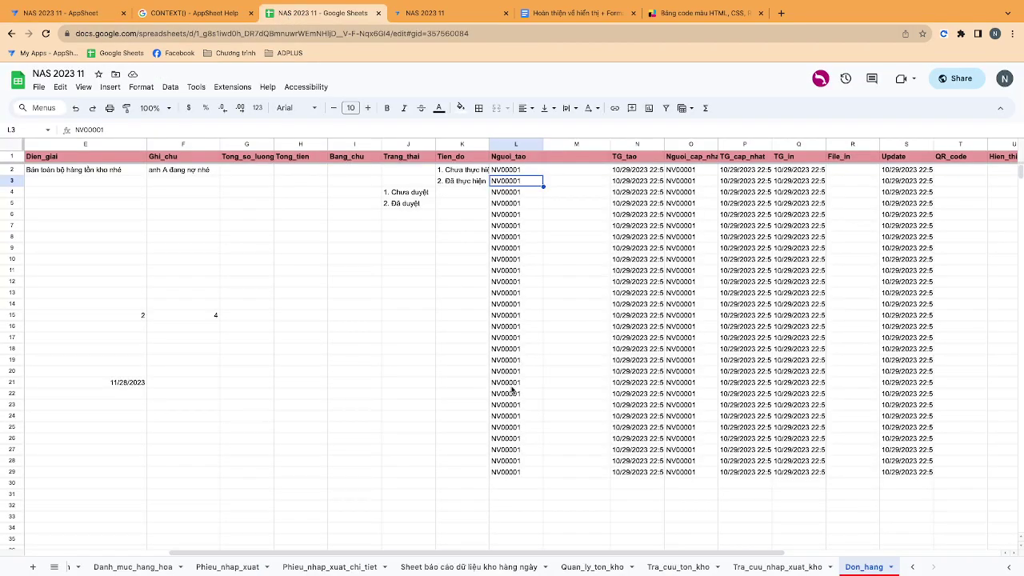
# Widen column K (Tien_do) on the Don_hang sheet so its values fit
pyautogui.moveTo(489, 144); pyautogui.dragTo(559, 144)
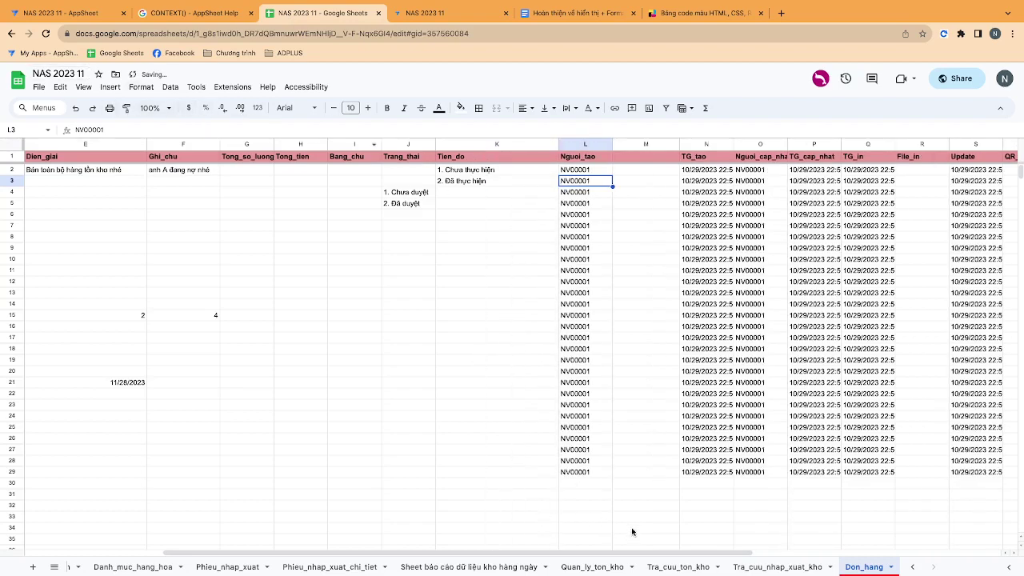
pyautogui.hscroll(3, 799, 532)
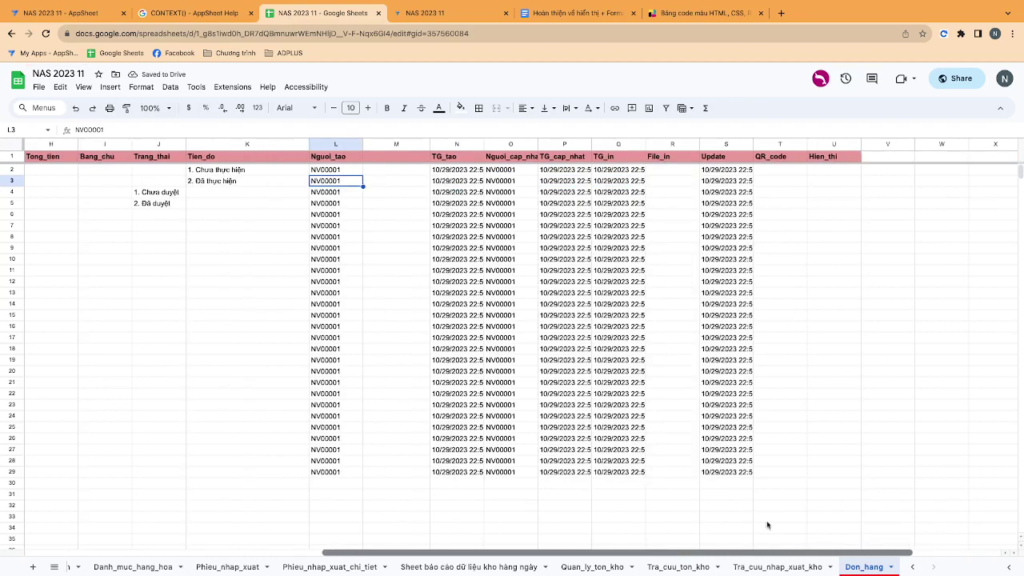
pyautogui.hscroll(-6, 767, 526)
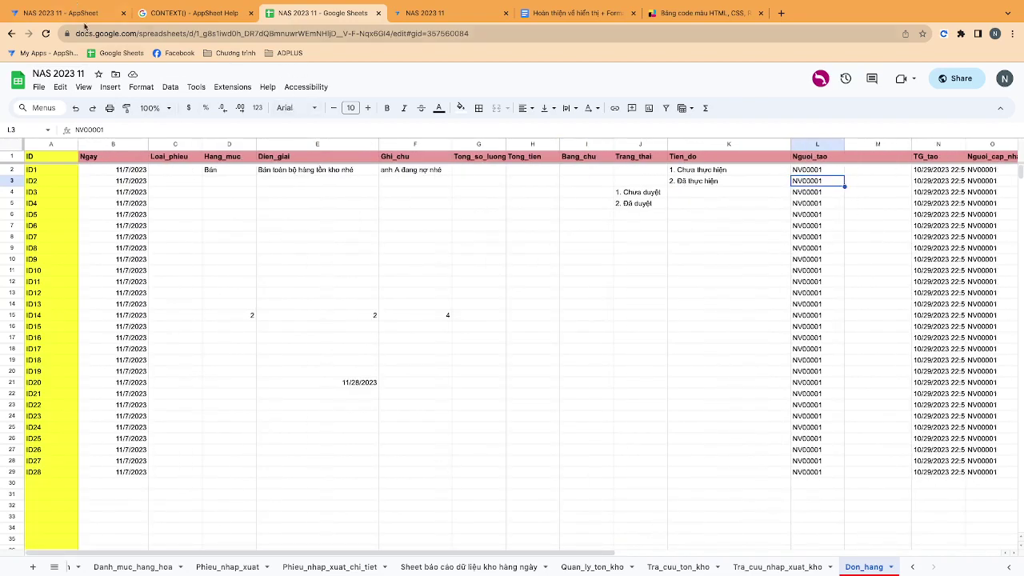
pyautogui.click(80, 14)
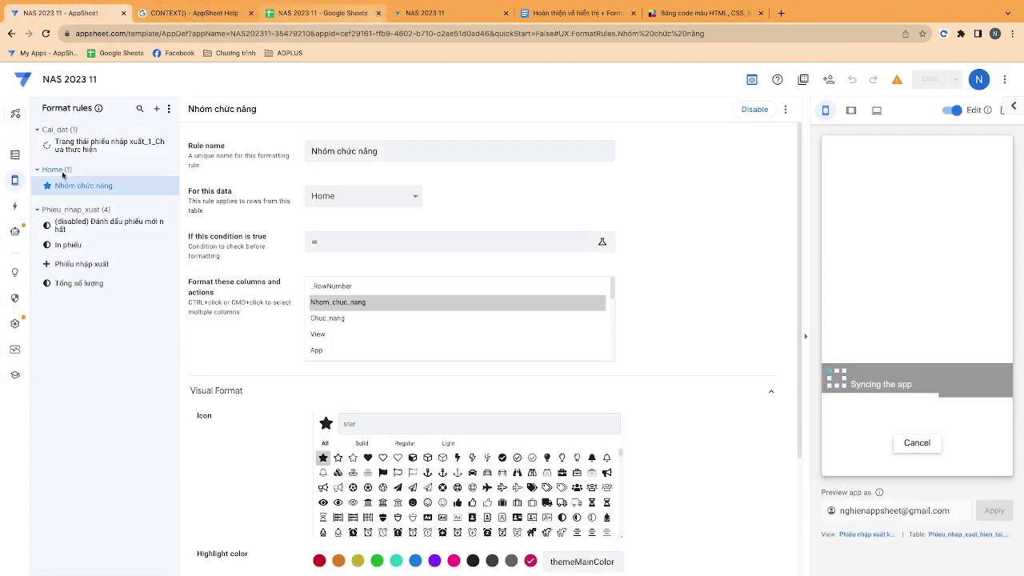
# Open the AppSheet Automation bots list, then return to the spreadsheet
pyautogui.click(14, 232)
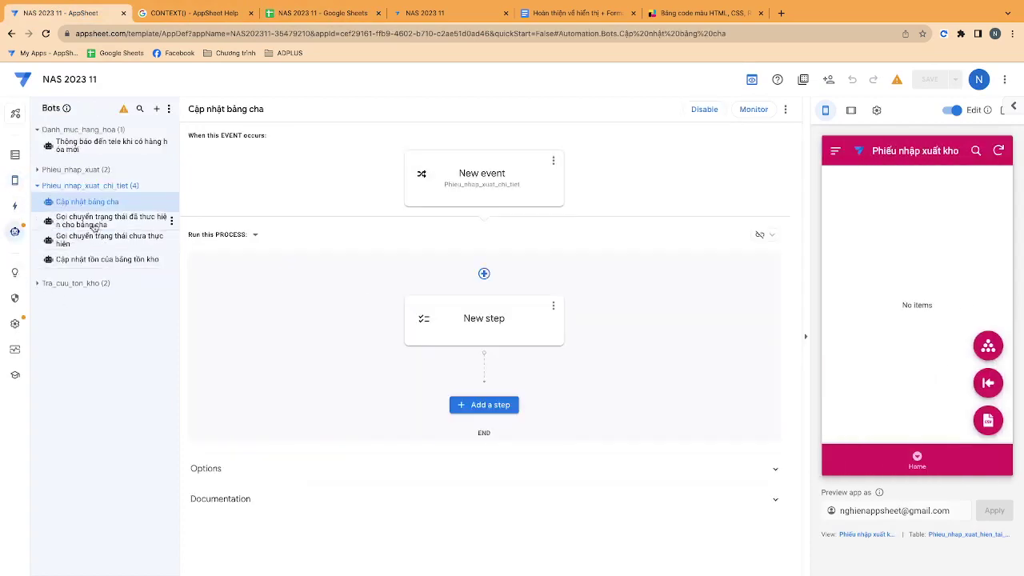
pyautogui.click(295, 16)
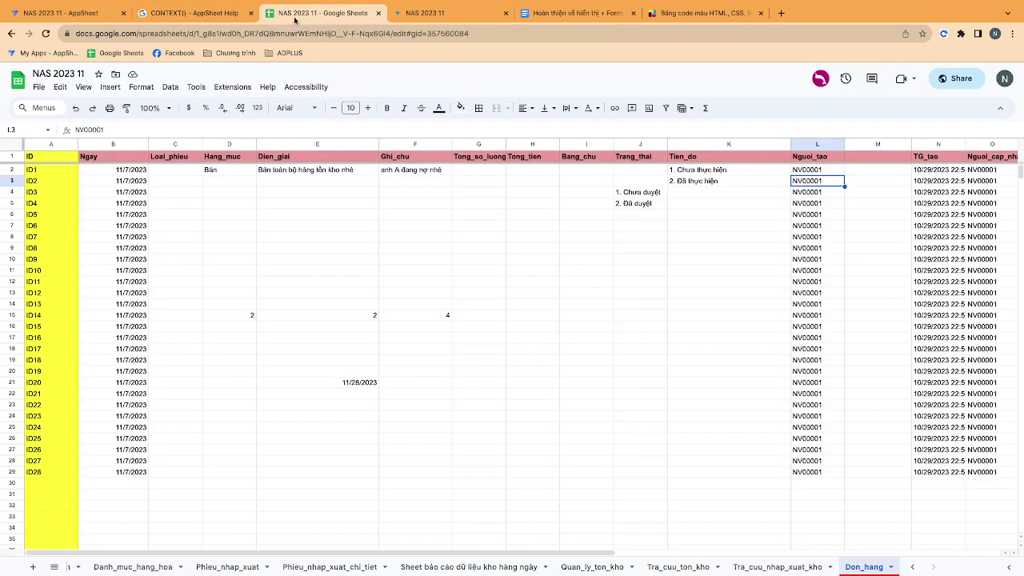
# Open the Phieu_nhap_xuat sheet and select the Ghi_chu_khac cells H4:H21 to review them
pyautogui.click(228, 567)
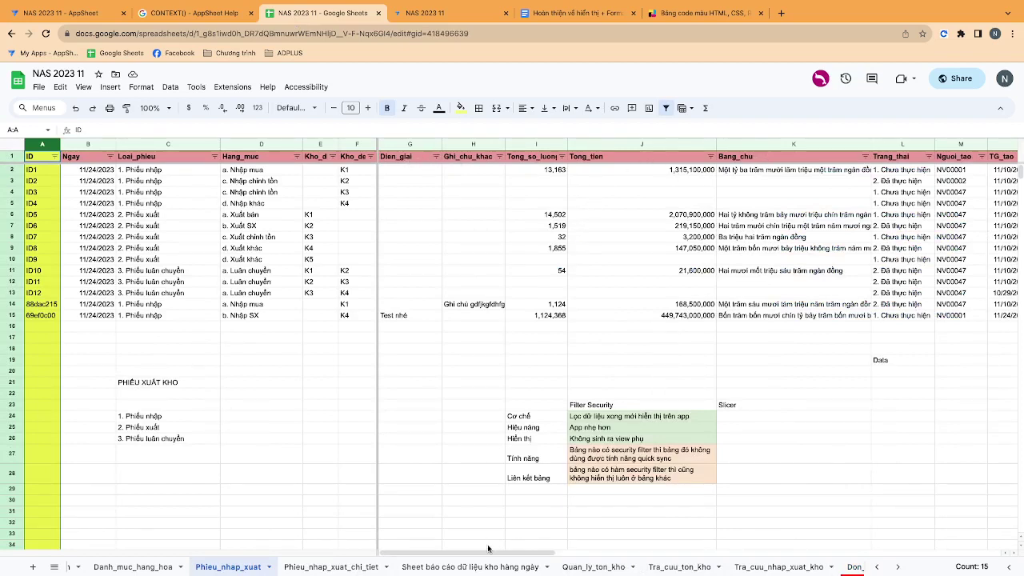
pyautogui.moveTo(480, 545); pyautogui.dragTo(576, 553)
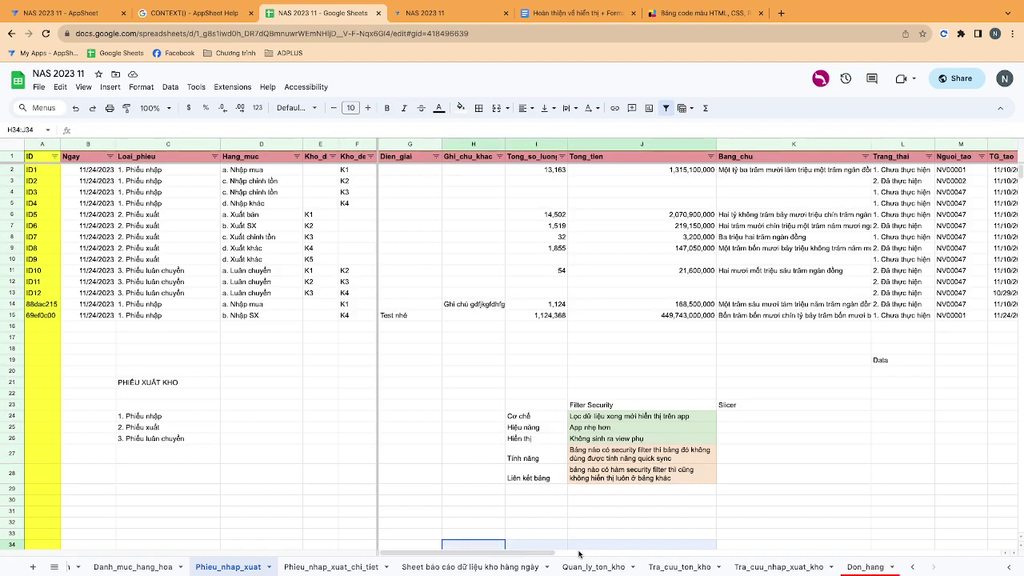
pyautogui.click(760, 143)
pyautogui.click(760, 328)
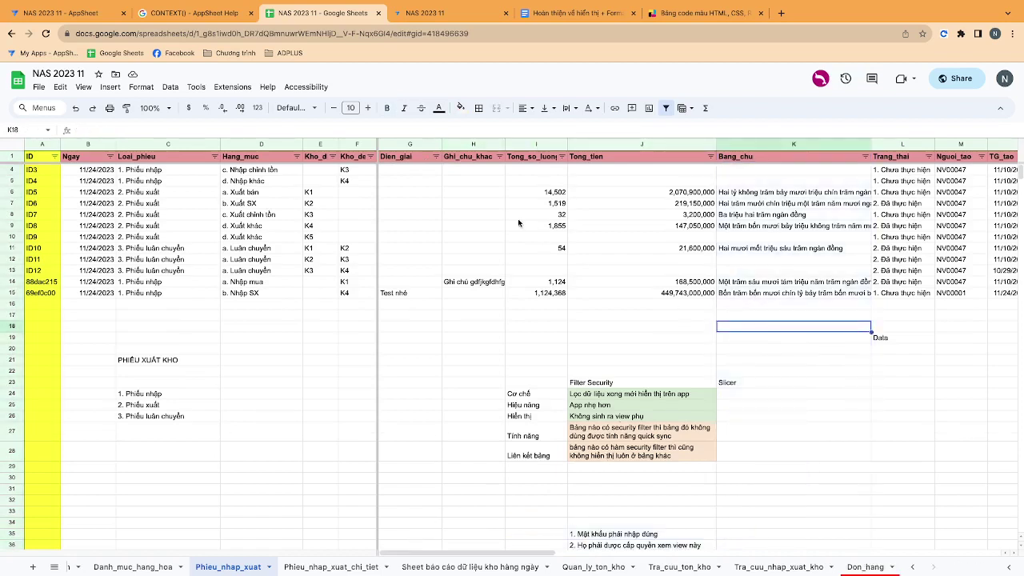
pyautogui.click(474, 282)
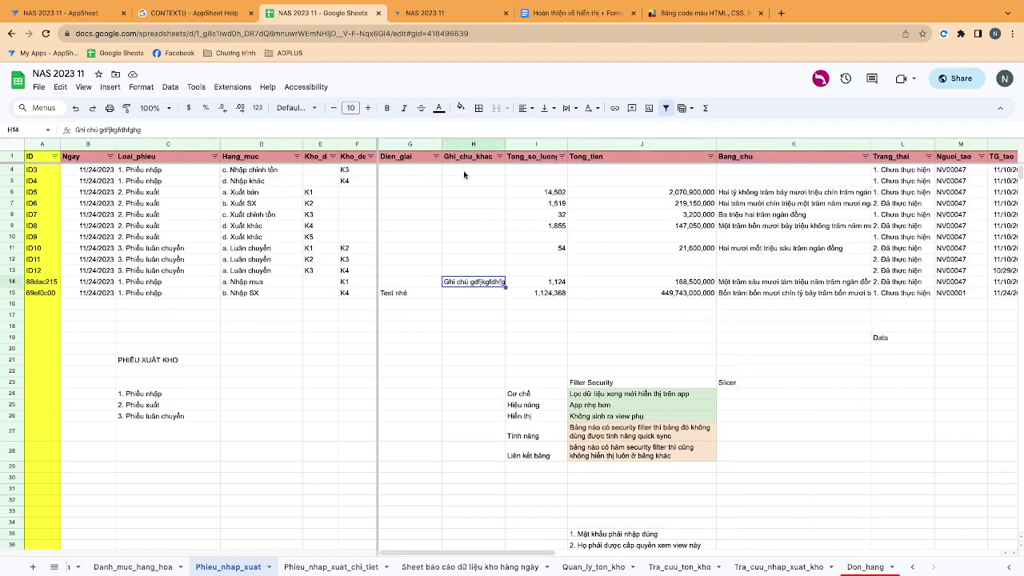
pyautogui.moveTo(467, 168); pyautogui.dragTo(473, 364)
# Create a new blank bot in AppSheet
pyautogui.click(68, 13)
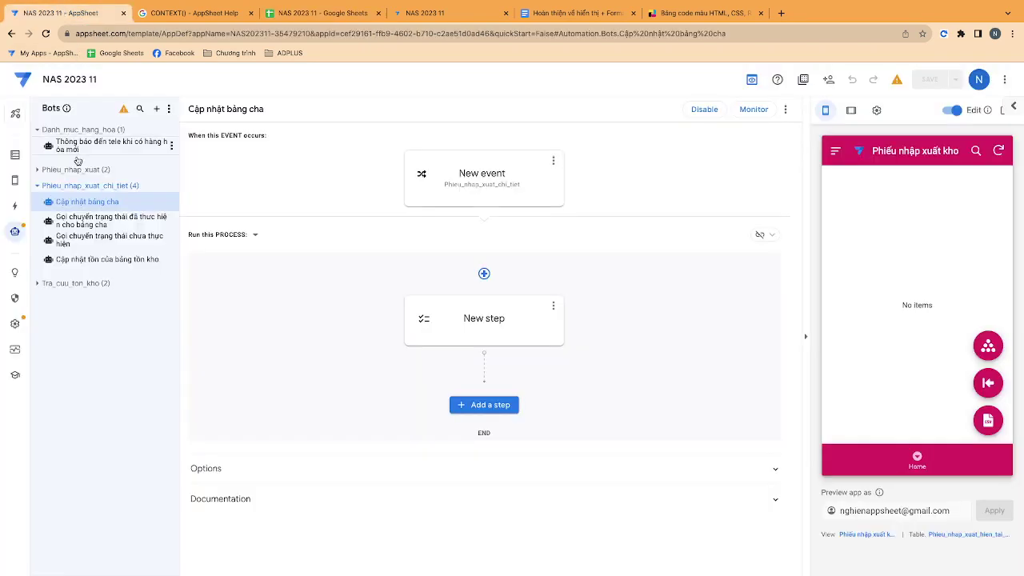
pyautogui.click(156, 108)
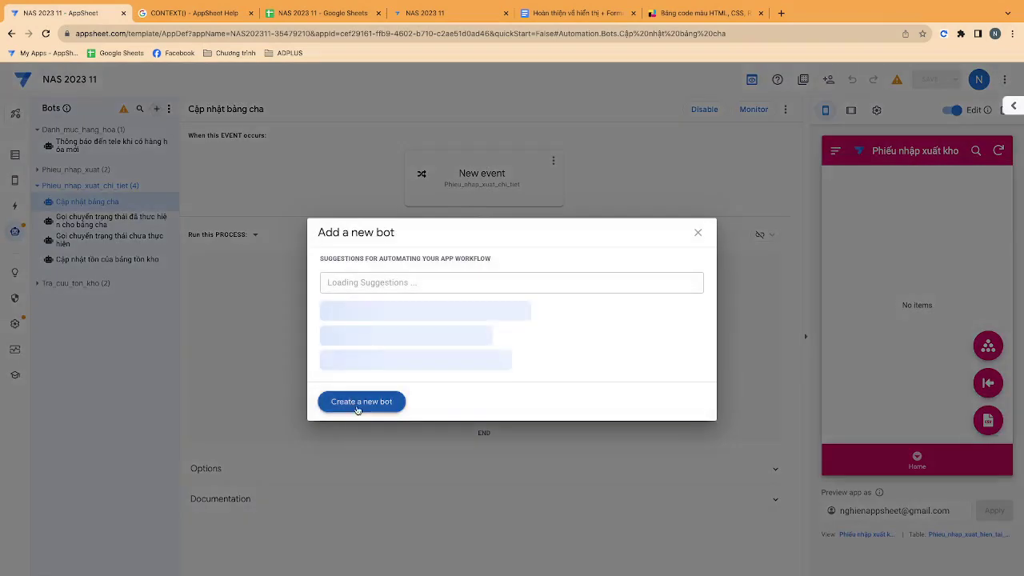
pyautogui.click(361, 402)
pyautogui.hotkey('ctrl', '3')
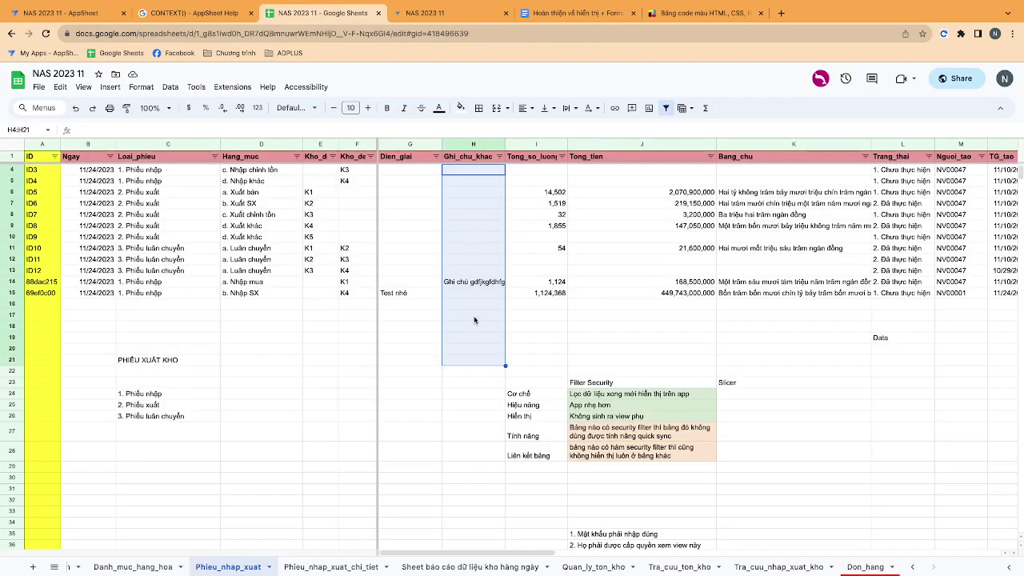
# Enter 'Ghi chú' in cell H14 and 'GHI CHÚ' in cell H15
pyautogui.click(472, 325)
pyautogui.click(466, 284)
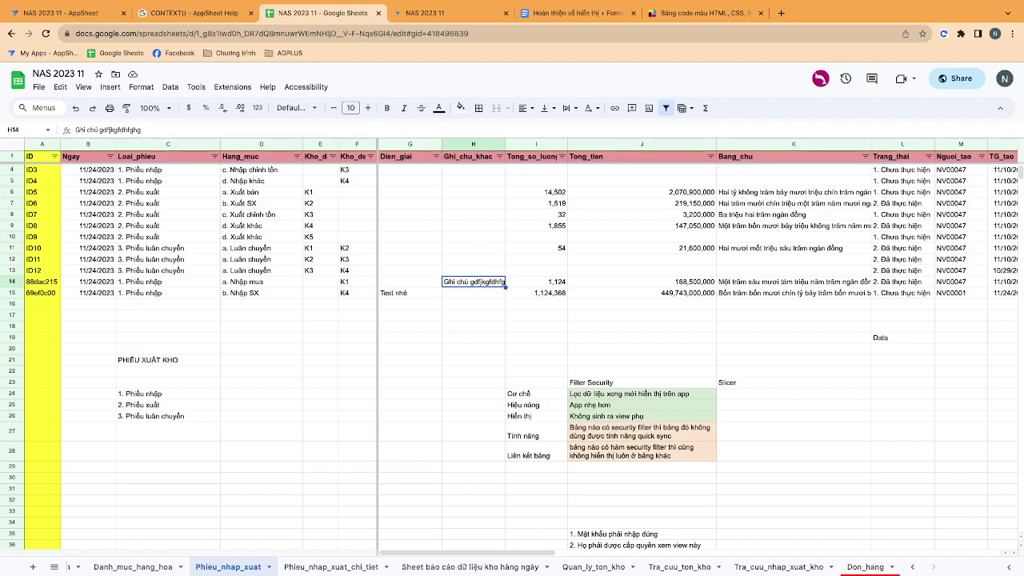
pyautogui.write('Ghi chú')
pyautogui.press('Return')
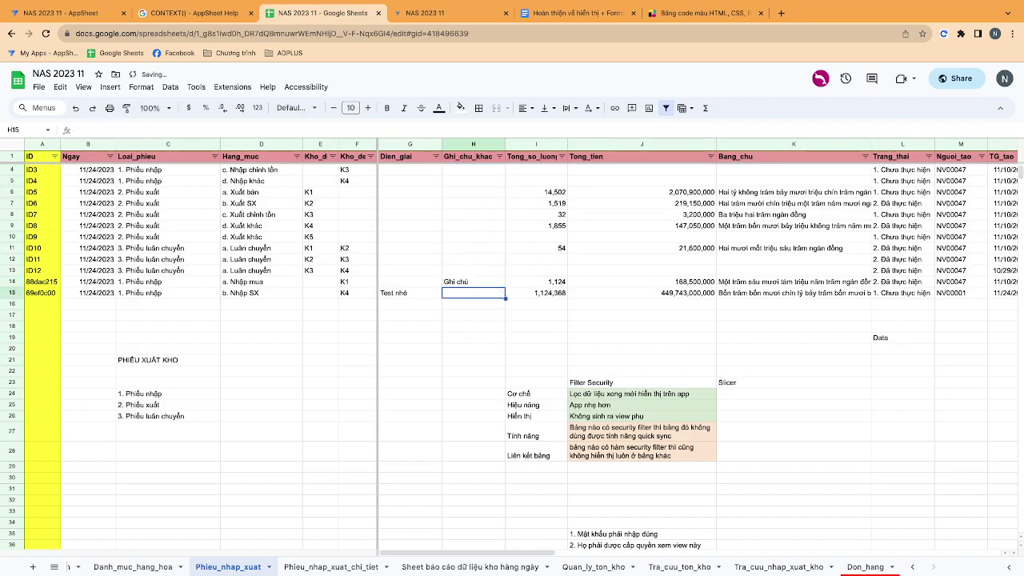
pyautogui.write('GHI CHÚ')
pyautogui.press('Return')
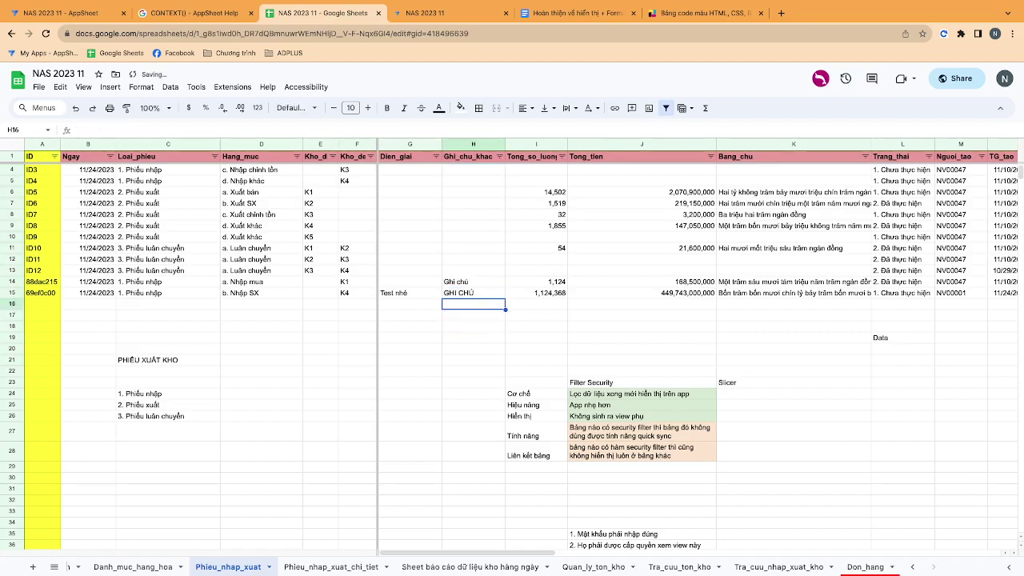
# Rename New Bot to 'Sửa chữ thường thành chữ hoa' and give it a newly created event
pyautogui.click(1, 5)
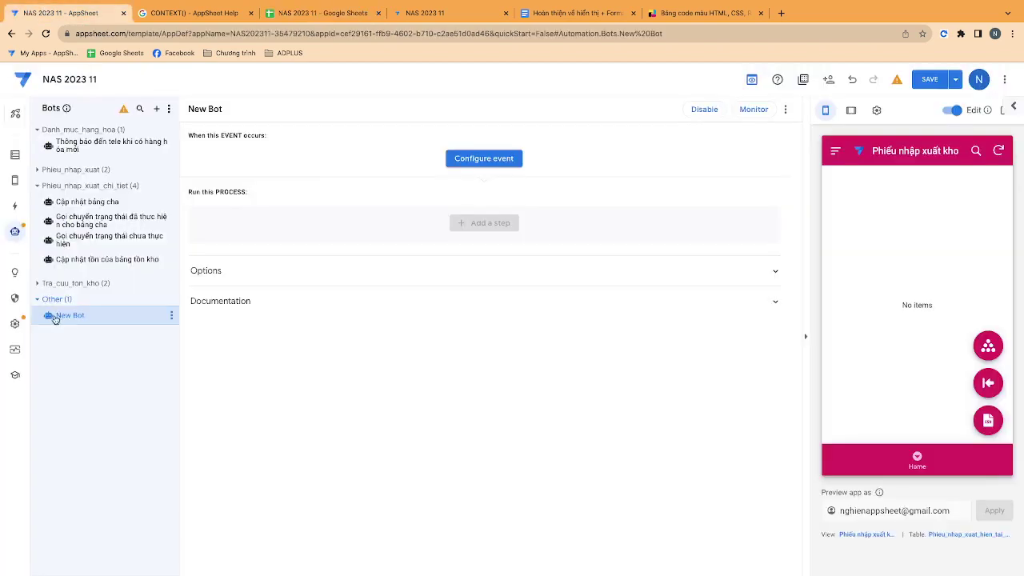
pyautogui.click(484, 158)
pyautogui.click(132, 328)
pyautogui.doubleClick(114, 316)
pyautogui.moveTo(114, 316); pyautogui.dragTo(66, 316)
pyautogui.write('Sửa chữ th')
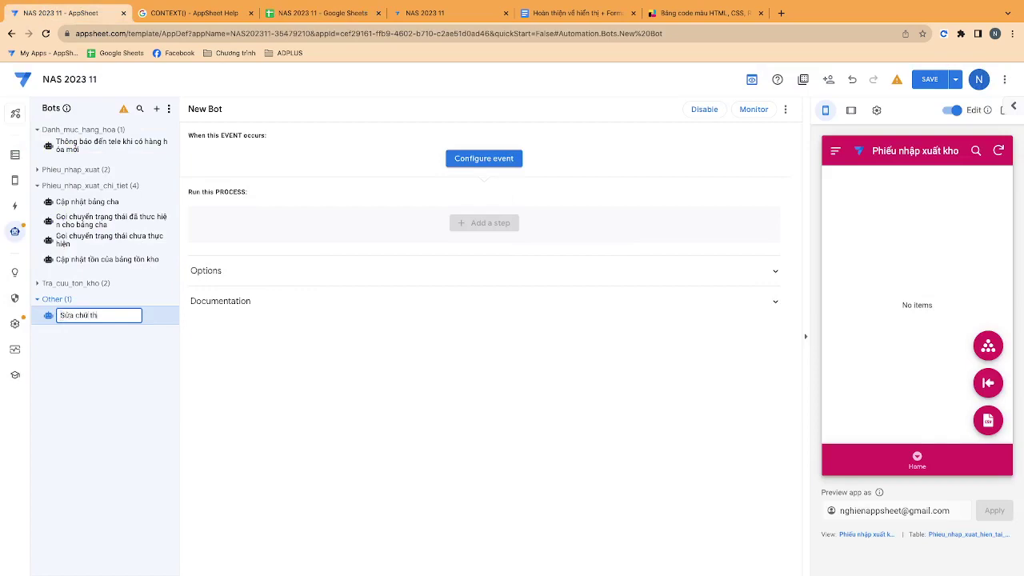
pyautogui.write(' c')
pyautogui.write('hữ hoa')
pyautogui.press('Return')
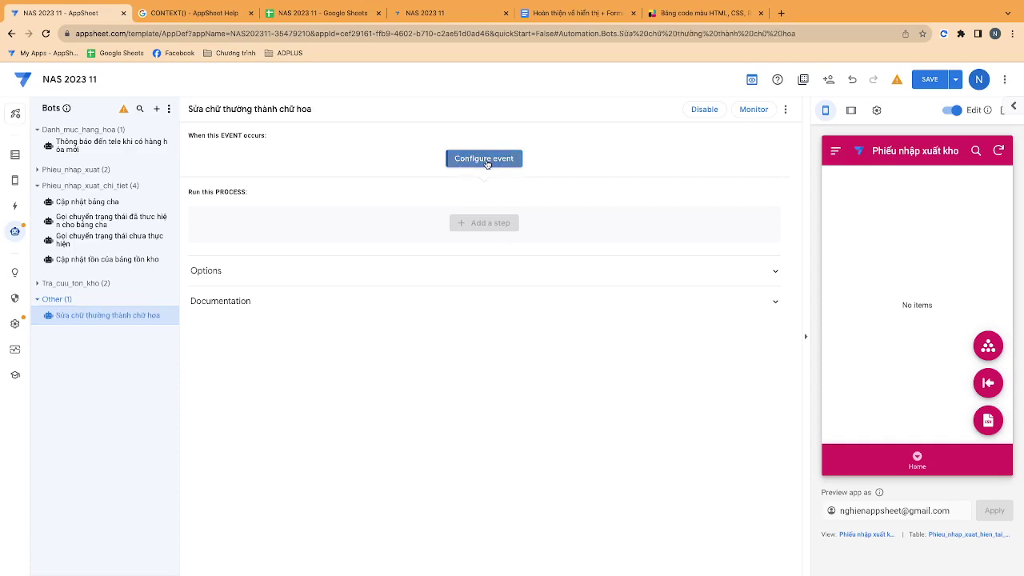
pyautogui.click(486, 159)
pyautogui.click(429, 306)
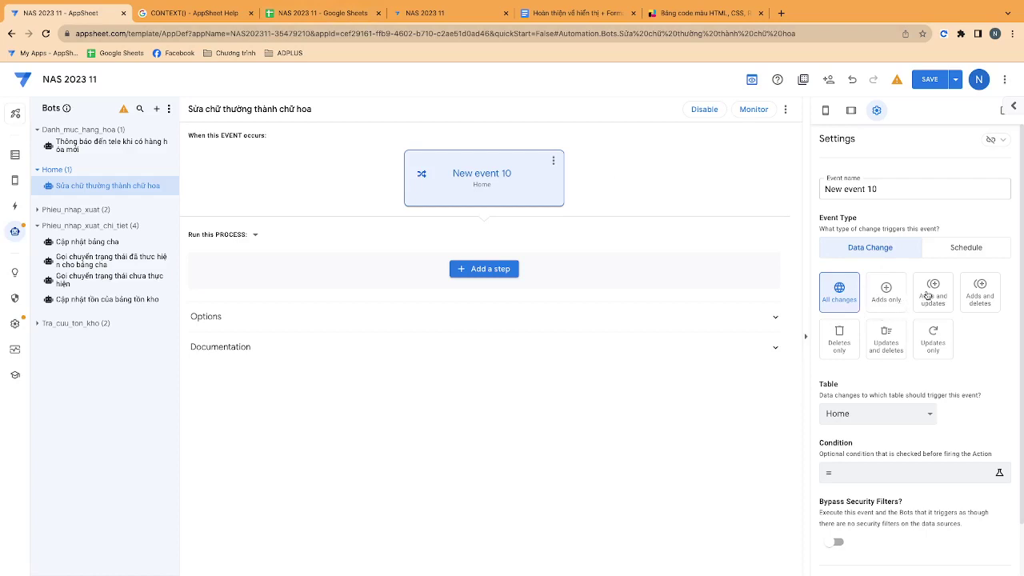
# Set the bot's event to fire on Adds and updates to the Phieu_nhap_xuat table
pyautogui.click(947, 310)
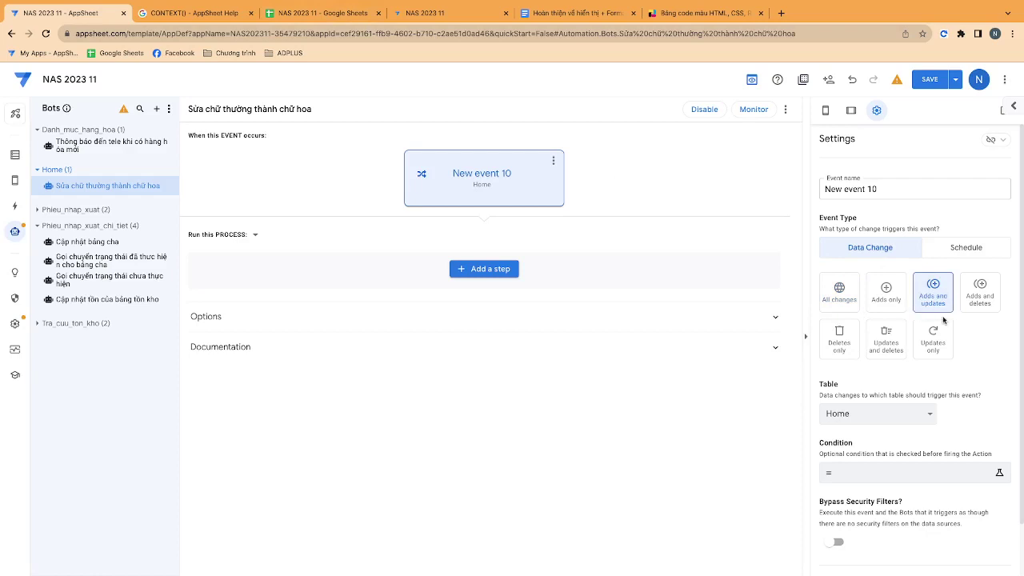
pyautogui.click(851, 414)
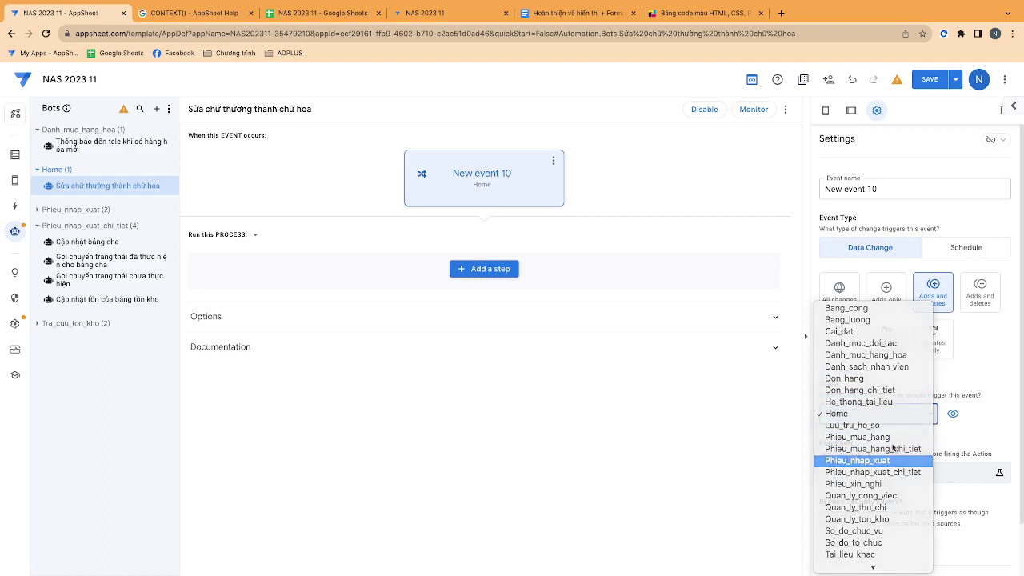
pyautogui.click(857, 460)
pyautogui.scroll(-1, 909, 364)
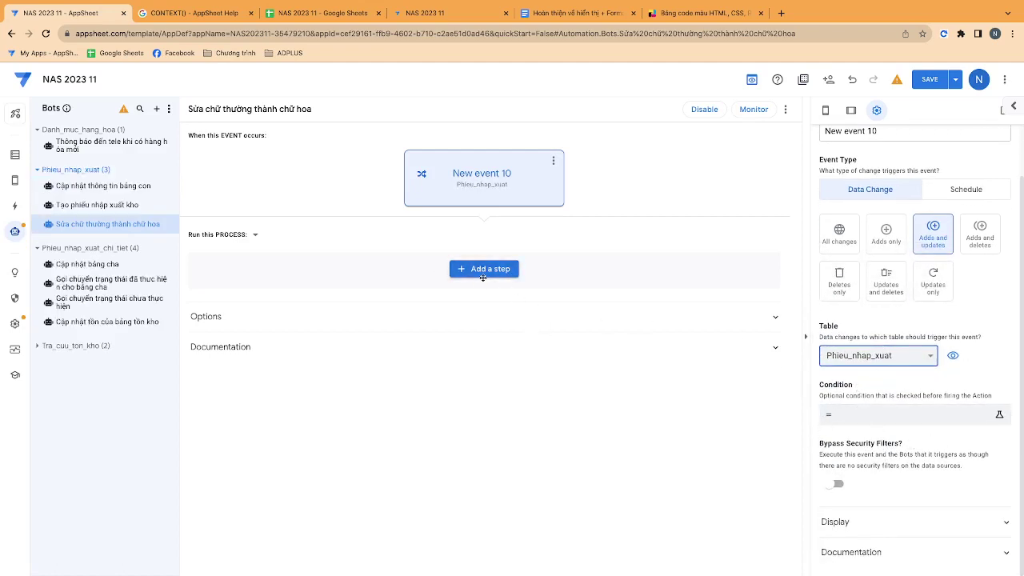
pyautogui.click(482, 270)
# Add a custom 'Run a data action' step that sets the Ghi_chu_khac column
pyautogui.click(480, 269)
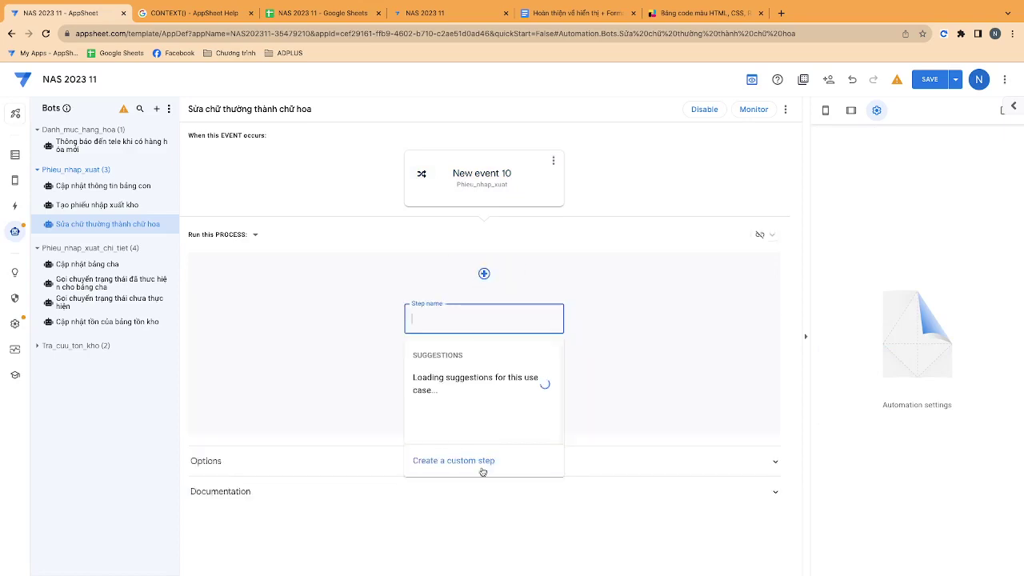
pyautogui.click(479, 459)
pyautogui.click(492, 312)
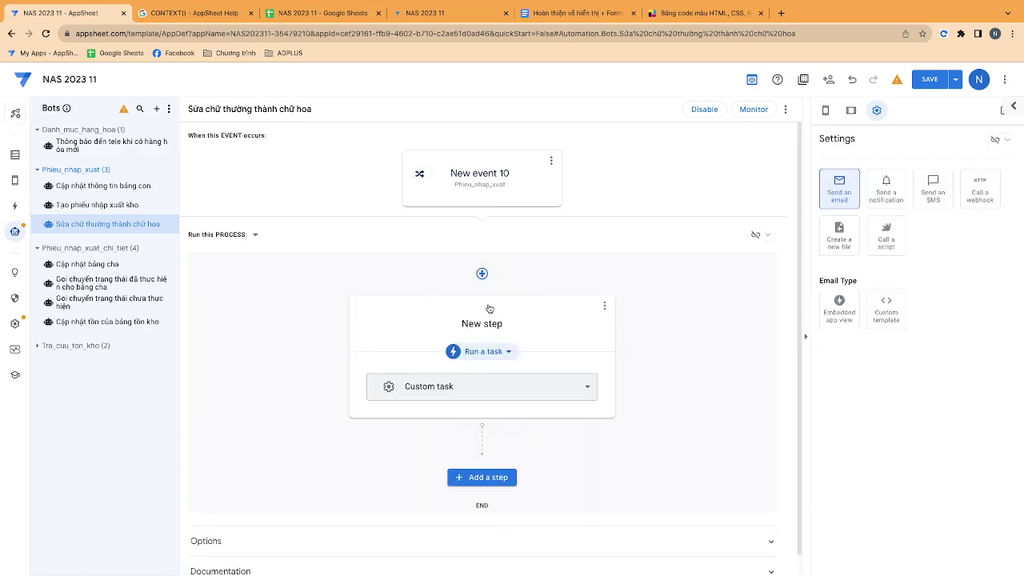
pyautogui.click(480, 351)
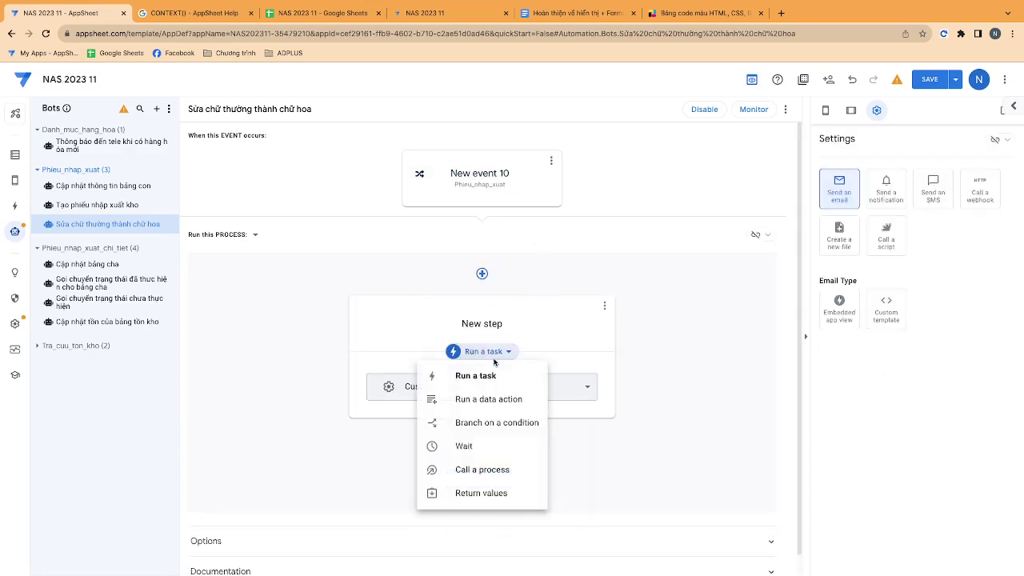
pyautogui.click(490, 399)
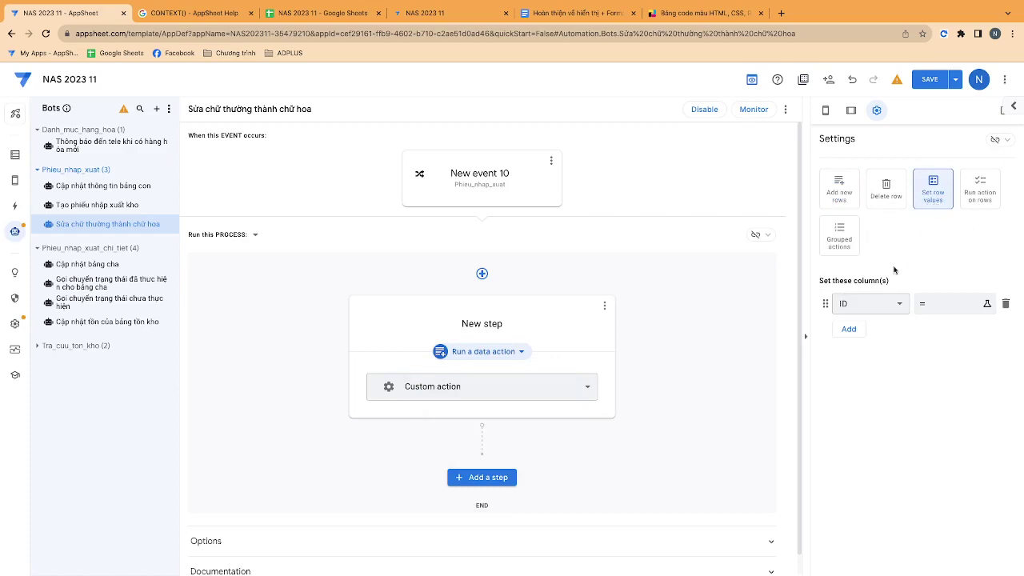
pyautogui.click(865, 303)
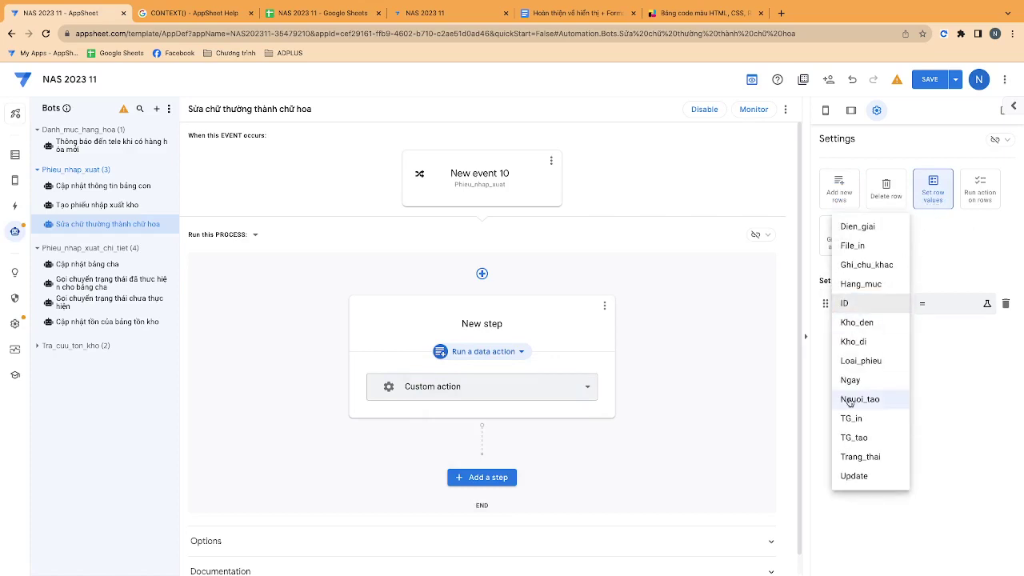
pyautogui.click(867, 264)
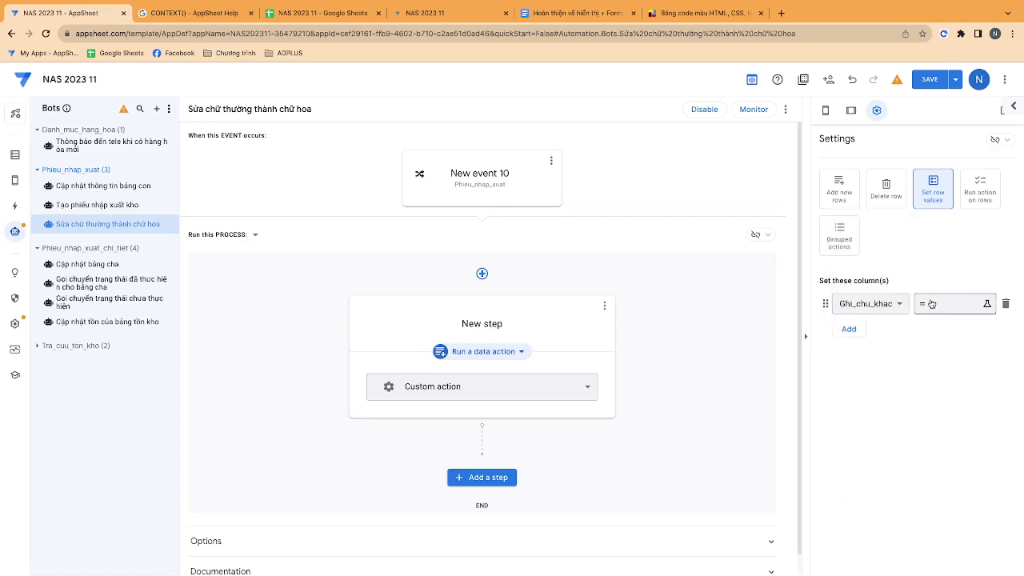
pyautogui.click(931, 303)
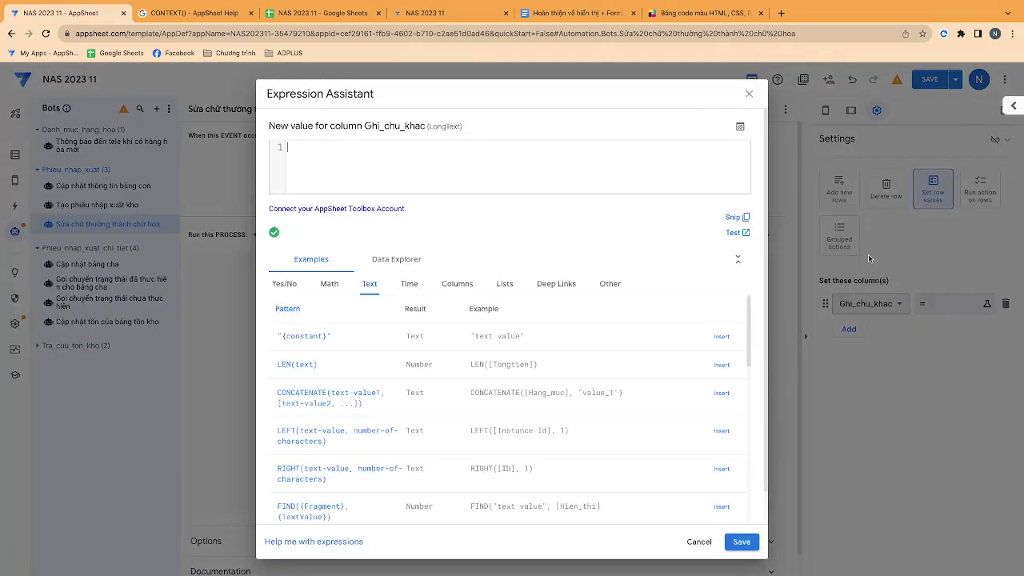
# Set the new Ghi_chu_khac value to UPPER([_THISROW].[Ghi_chu_khac]) and save the expression
pyautogui.write('UPPER([')
pyautogui.write('_THI')
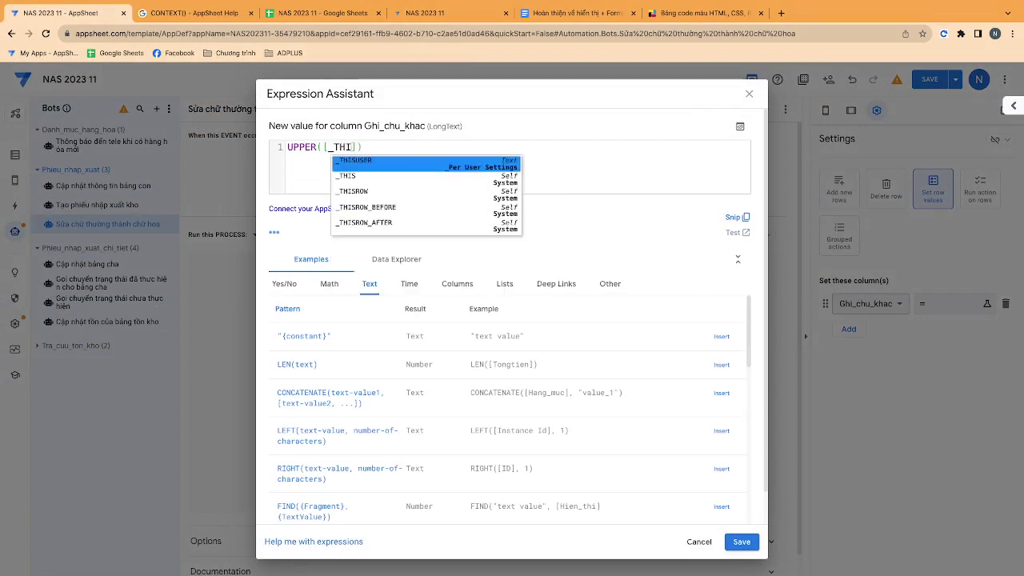
pyautogui.press('Down')
pyautogui.press('Down')
pyautogui.press('Return')
pyautogui.write('ghi')
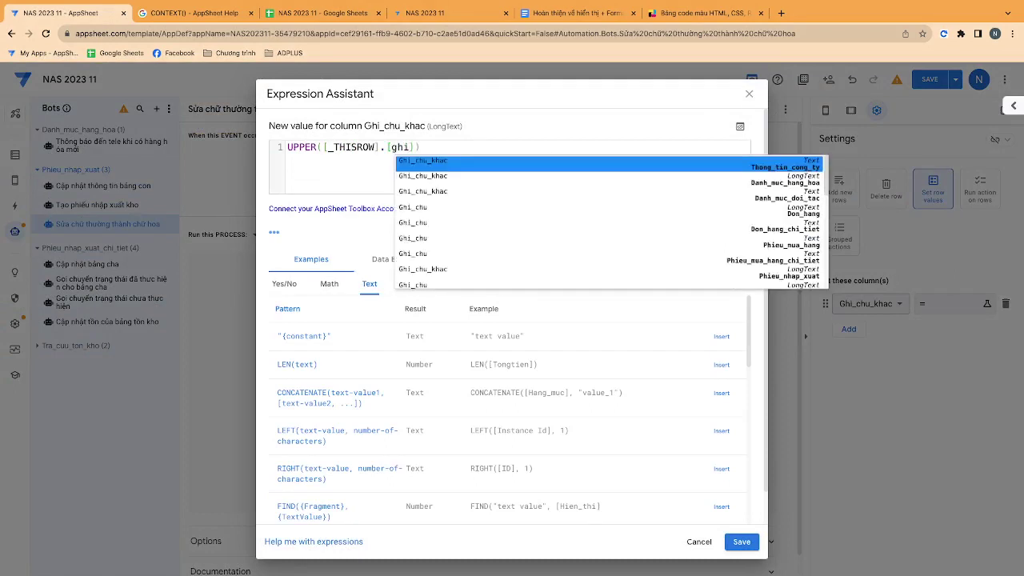
pyautogui.press('Return')
pyautogui.click(741, 541)
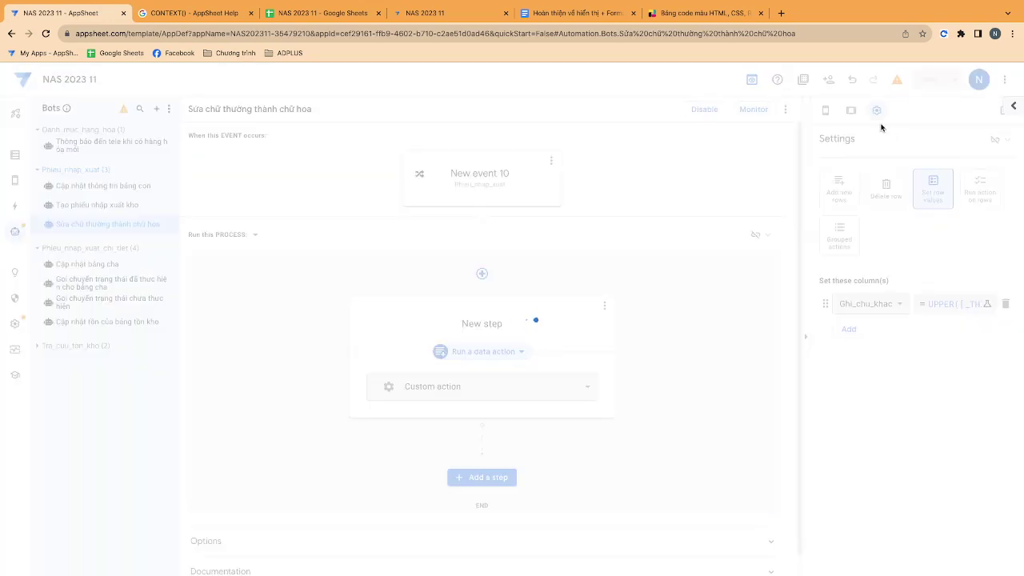
# Inspect the 'Ghi chú' entry in H14, then move to the running NAS 2023 11 app
pyautogui.click(347, 14)
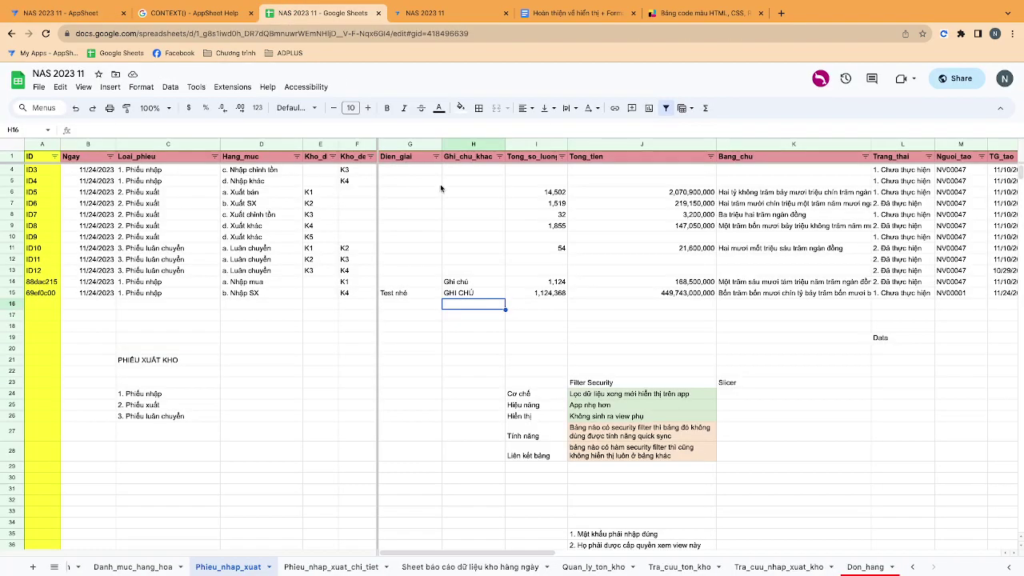
pyautogui.click(461, 285)
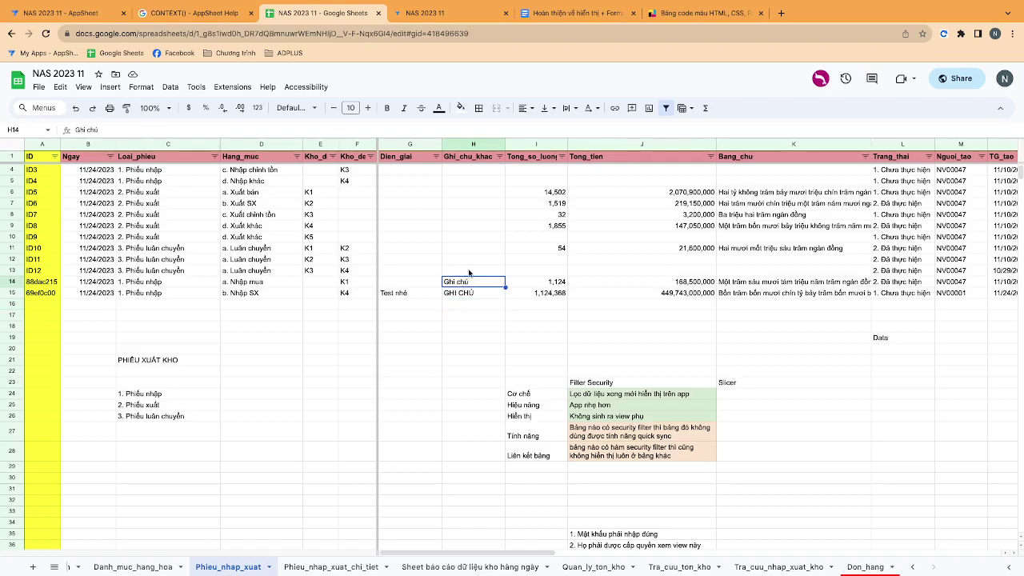
pyautogui.click(104, 13)
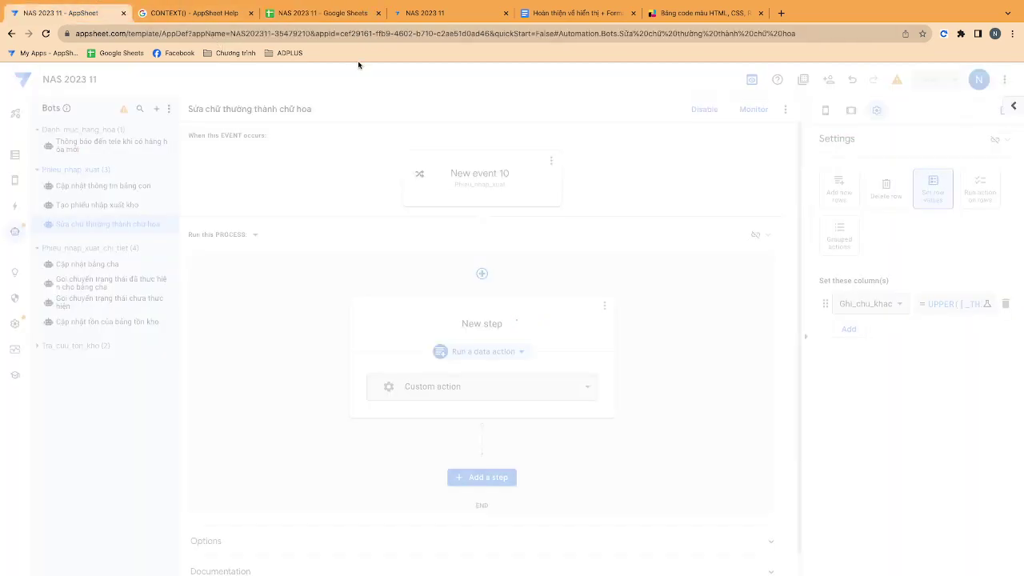
pyautogui.click(336, 13)
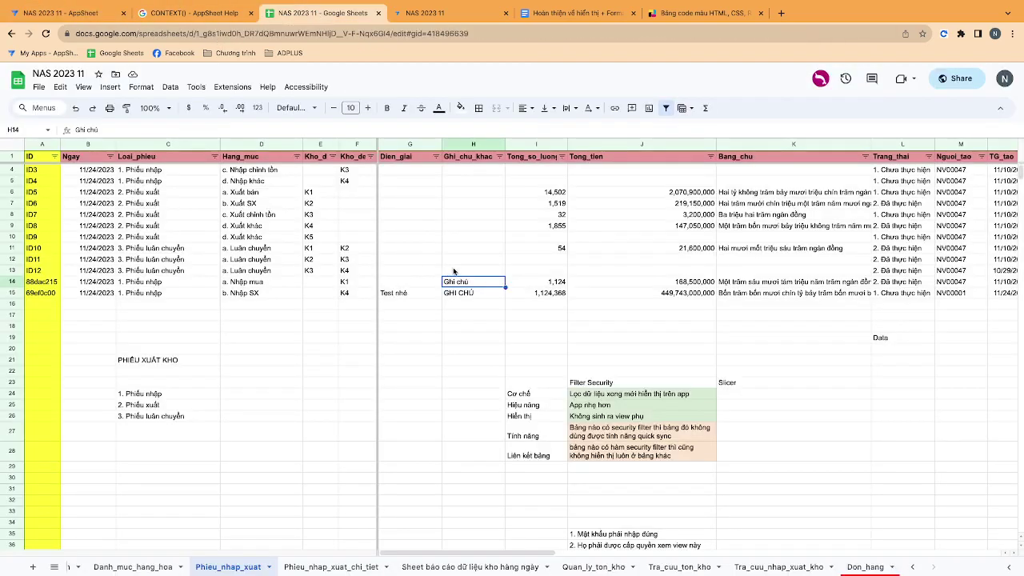
pyautogui.click(72, 11)
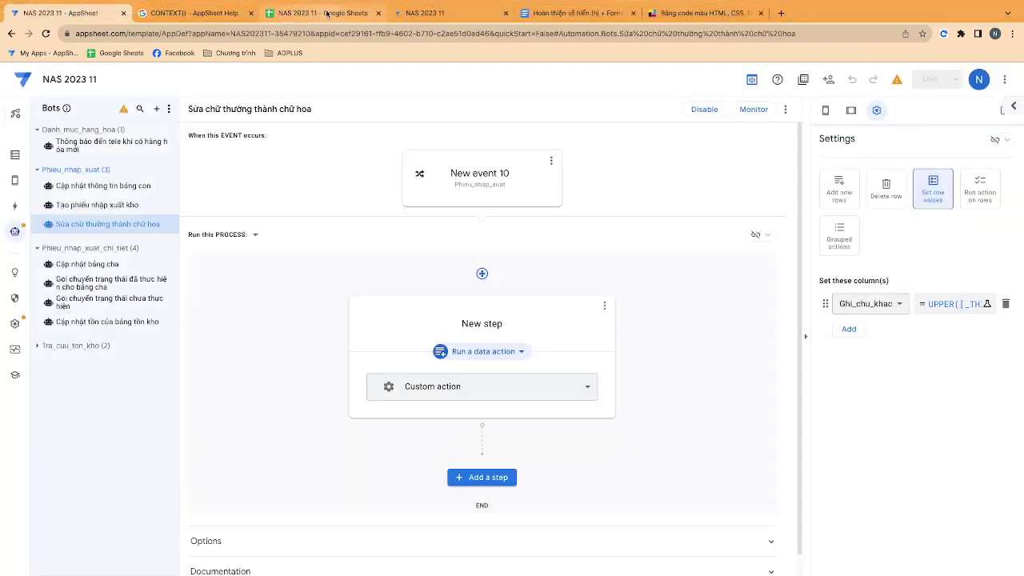
pyautogui.click(304, 11)
pyautogui.hotkey('ctrl', 'Tab')
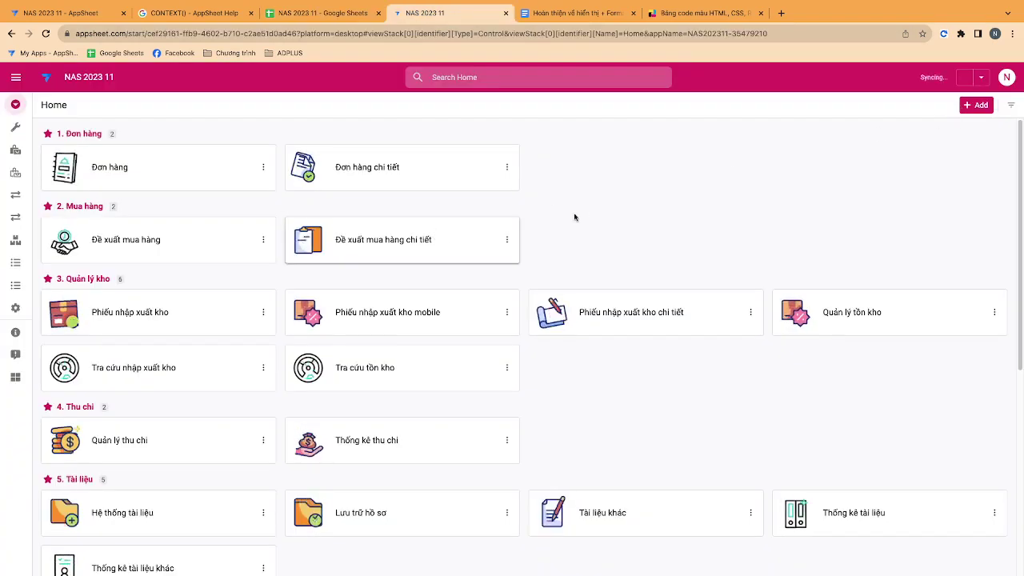
# Open the Phiếu nhập xuất kho table, start and cancel a new record, then return to Google Sheets
pyautogui.click(150, 311)
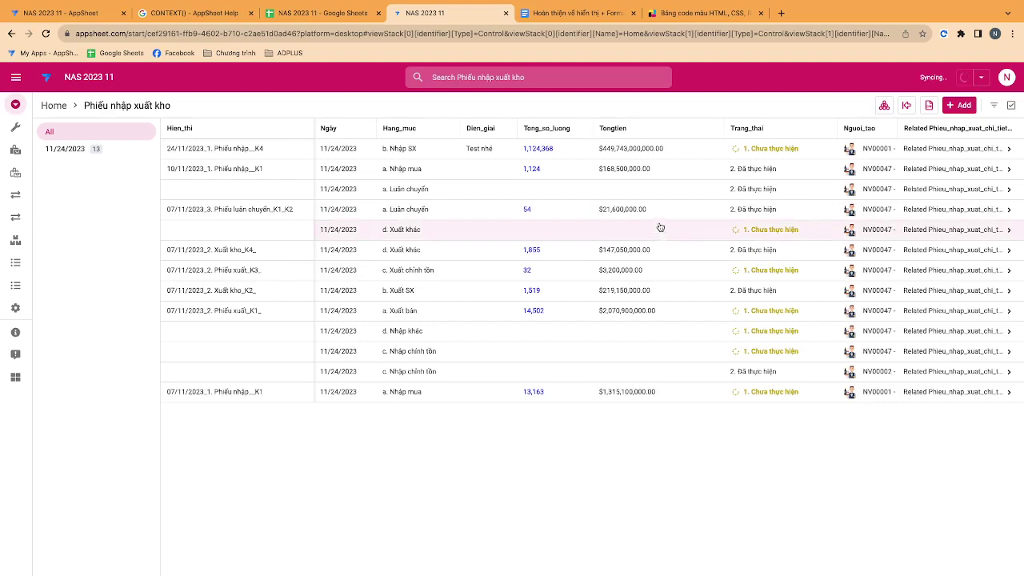
pyautogui.click(959, 105)
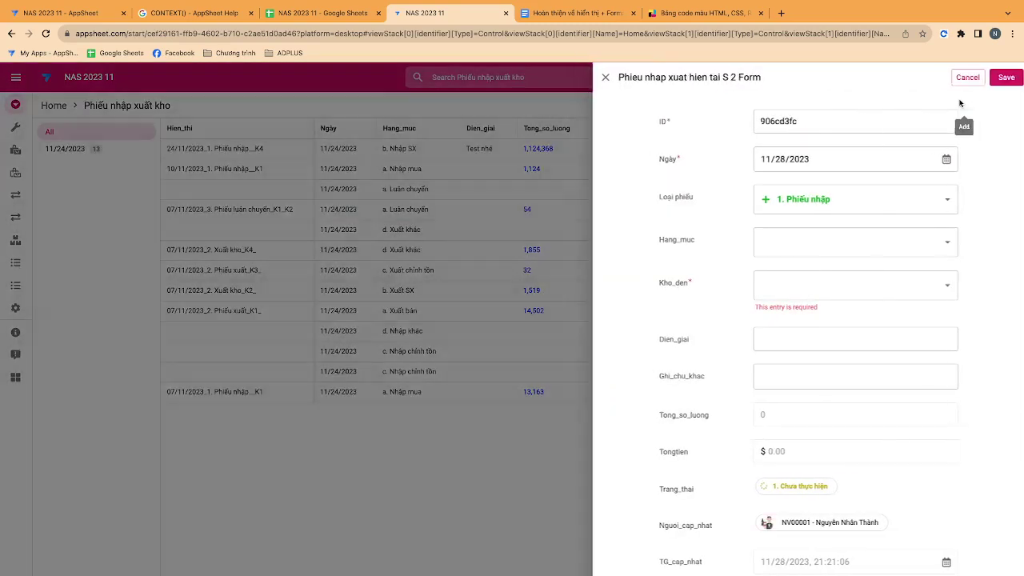
pyautogui.click(967, 76)
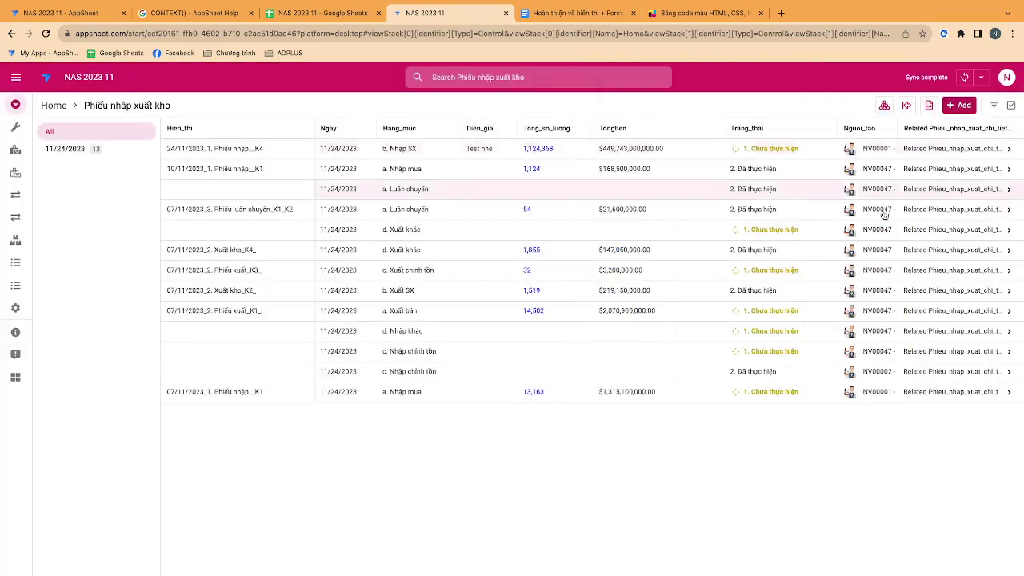
pyautogui.click(299, 13)
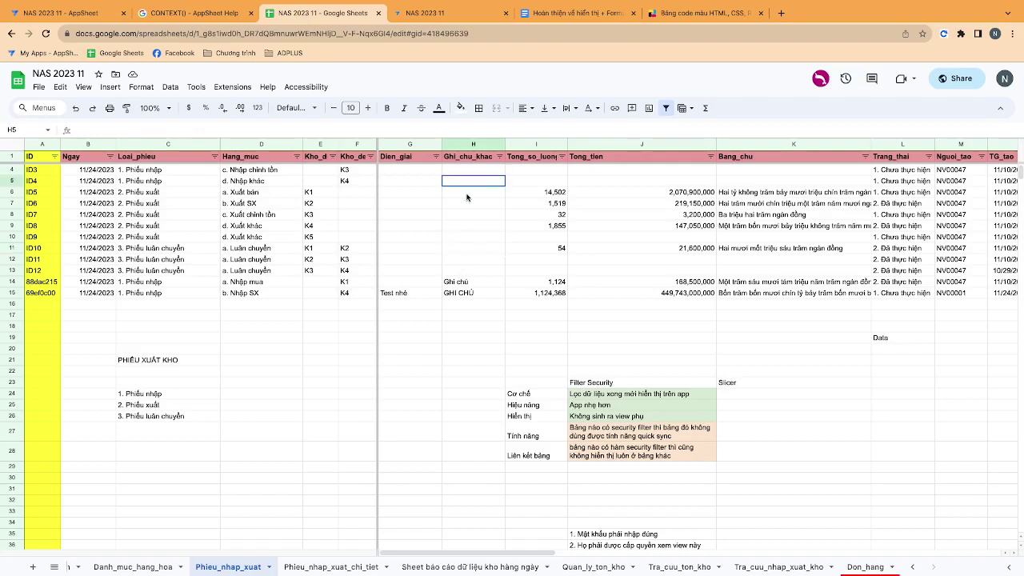
# Select the empty Ghi_chu_khac cells H4:H11, then go back to the AppSheet bot editor
pyautogui.moveTo(470, 181); pyautogui.dragTo(462, 238)
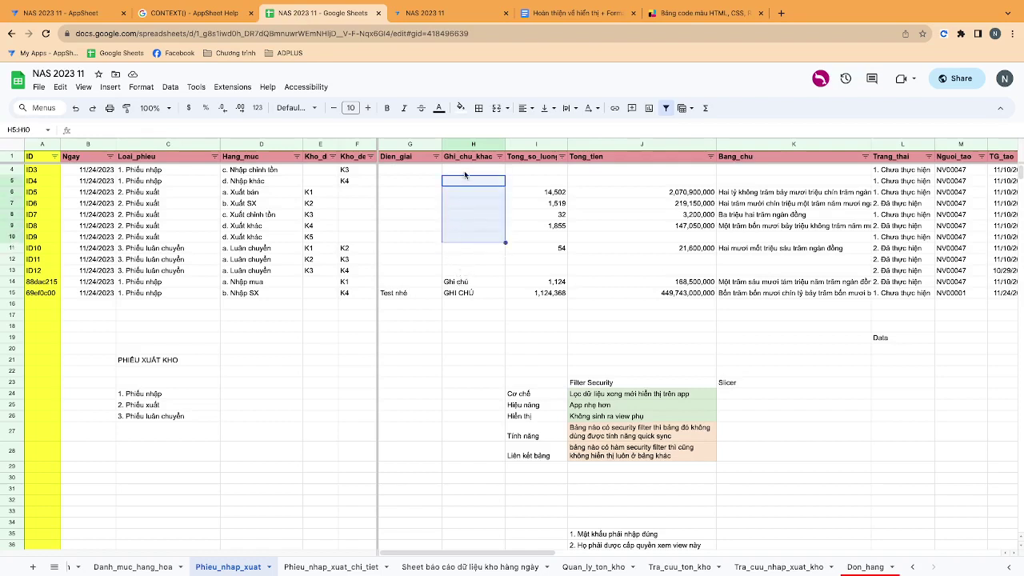
pyautogui.moveTo(465, 175); pyautogui.dragTo(462, 251)
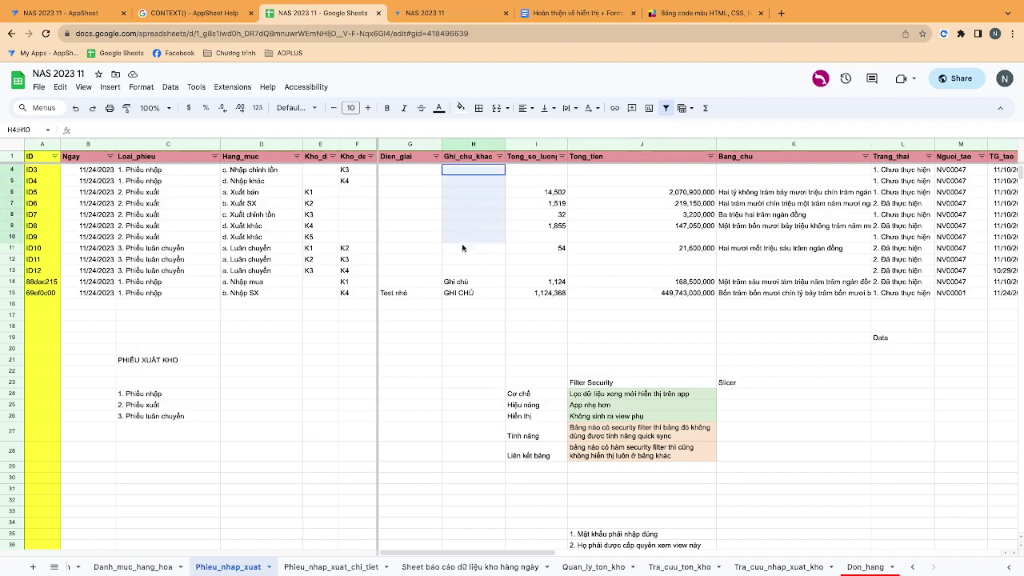
pyautogui.click(35, 14)
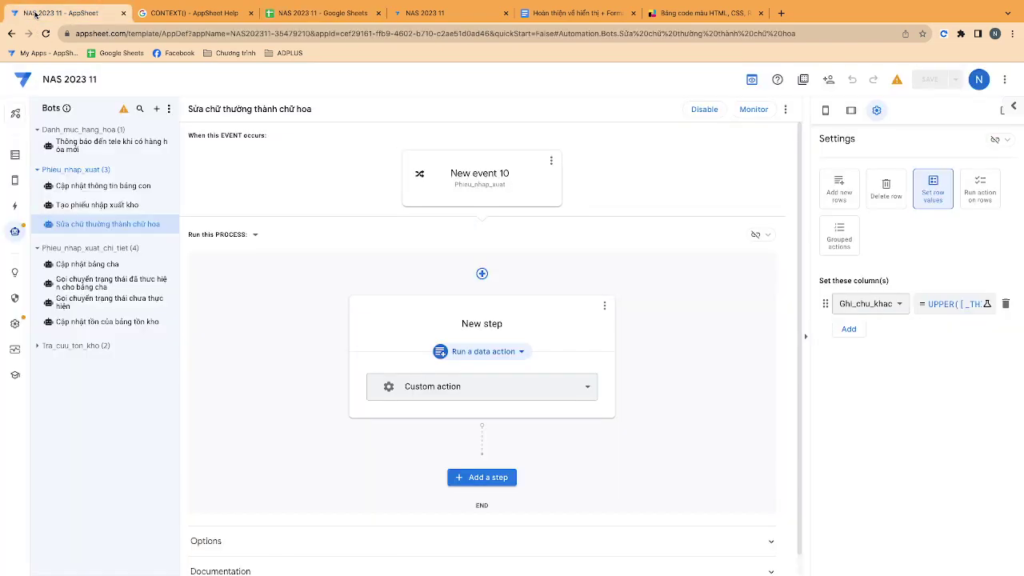
# Give New event 10 the condition ISNOTBLANK([Ghi_chu_khac]) and save the bot
pyautogui.click(521, 168)
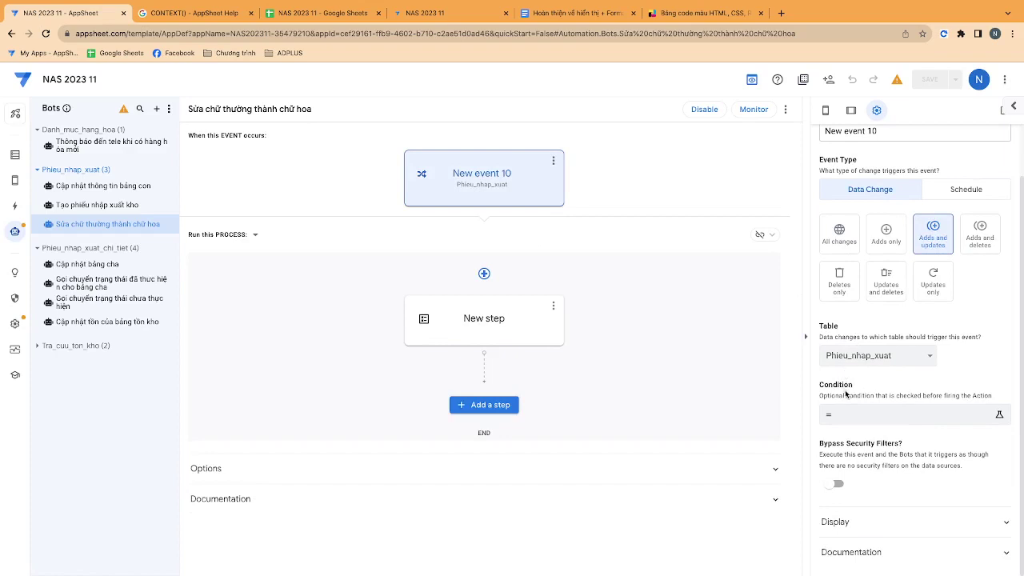
pyautogui.click(856, 414)
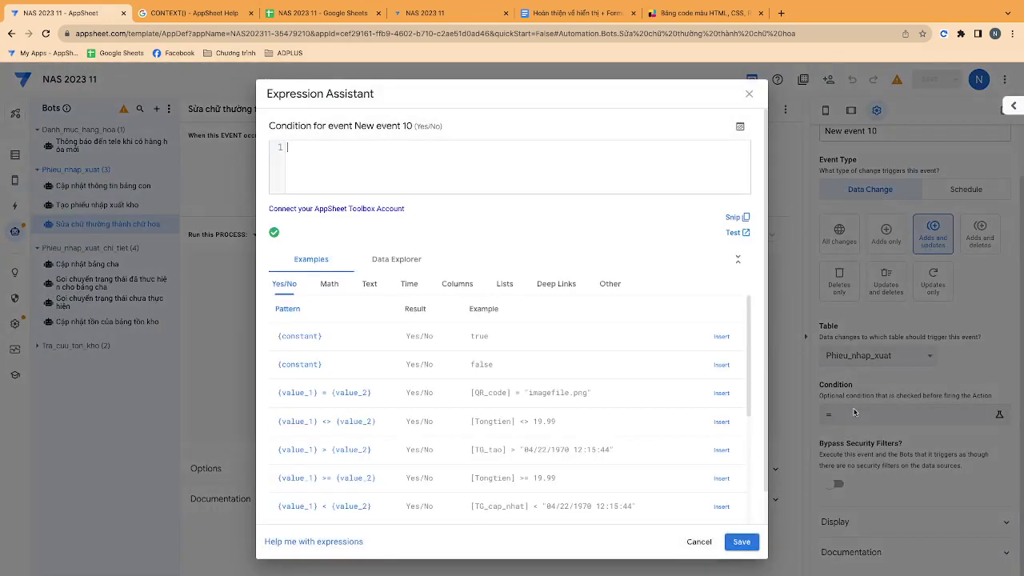
pyautogui.click(290, 146)
pyautogui.write('ISNOTBLANK(')
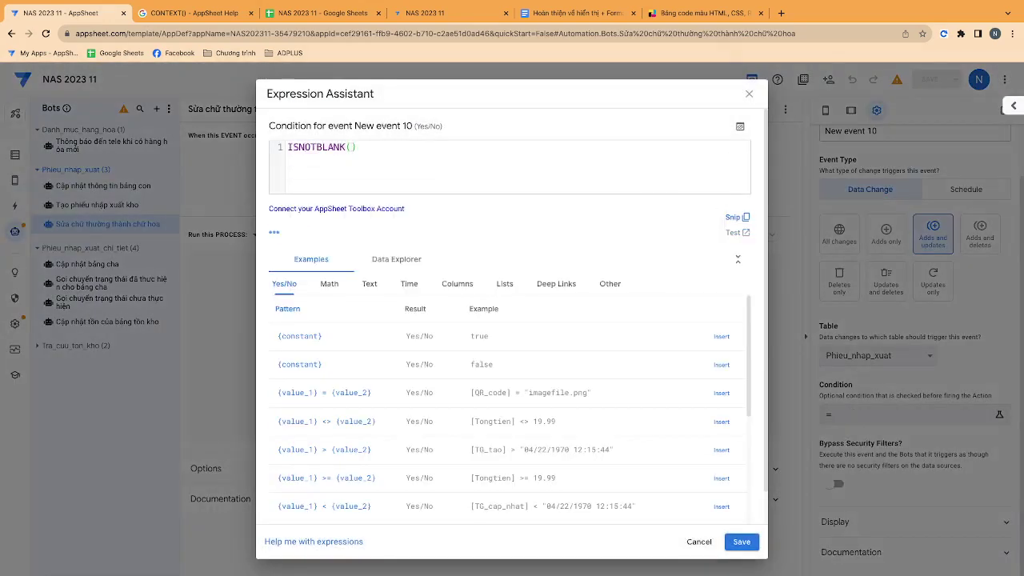
pyautogui.write('[Ghi')
pyautogui.press('Return')
pyautogui.click(741, 541)
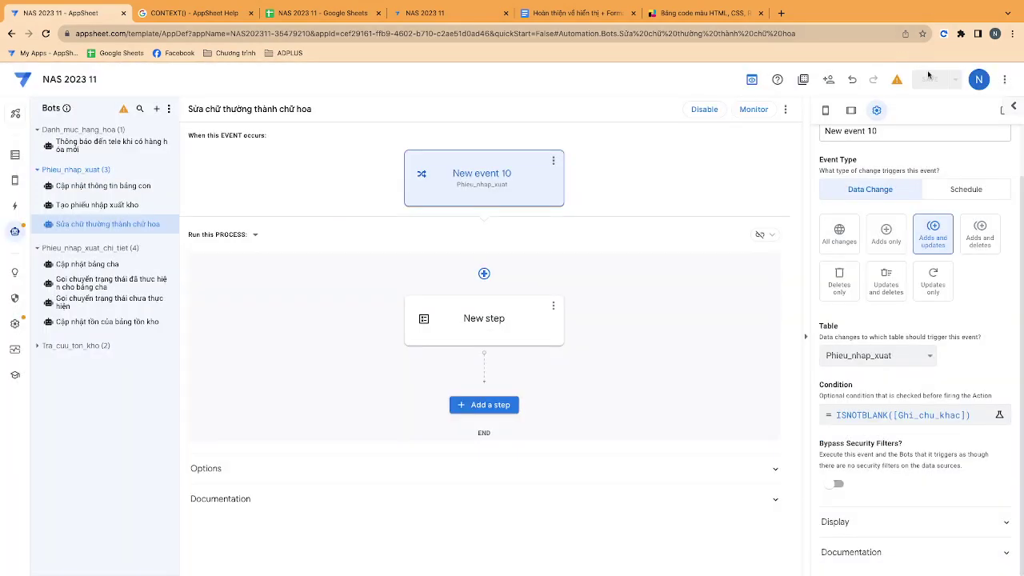
pyautogui.click(921, 79)
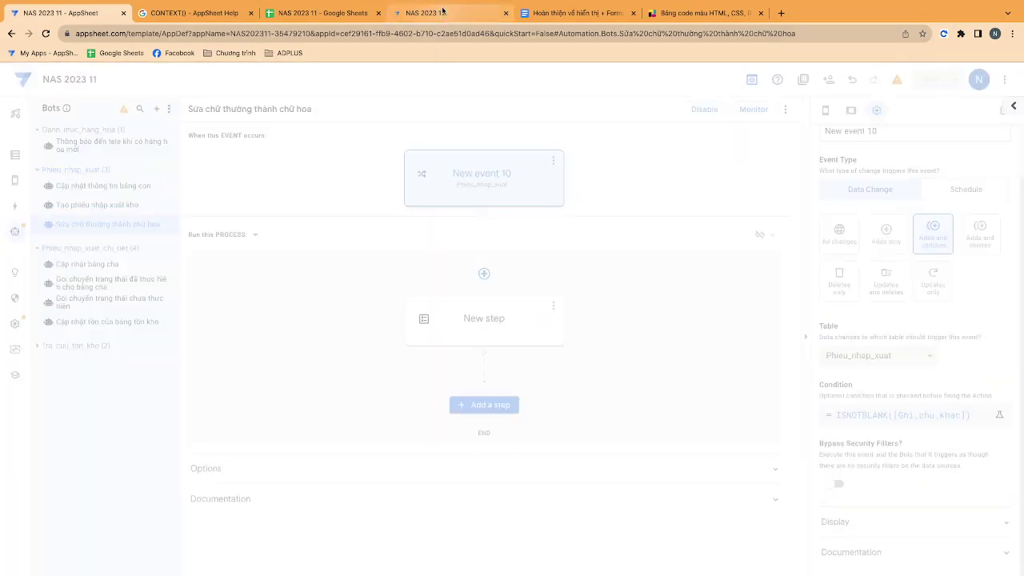
# In the running app, edit record ID11 and save a mixed-case person's name in Ghi_chu_khac
pyautogui.click(442, 12)
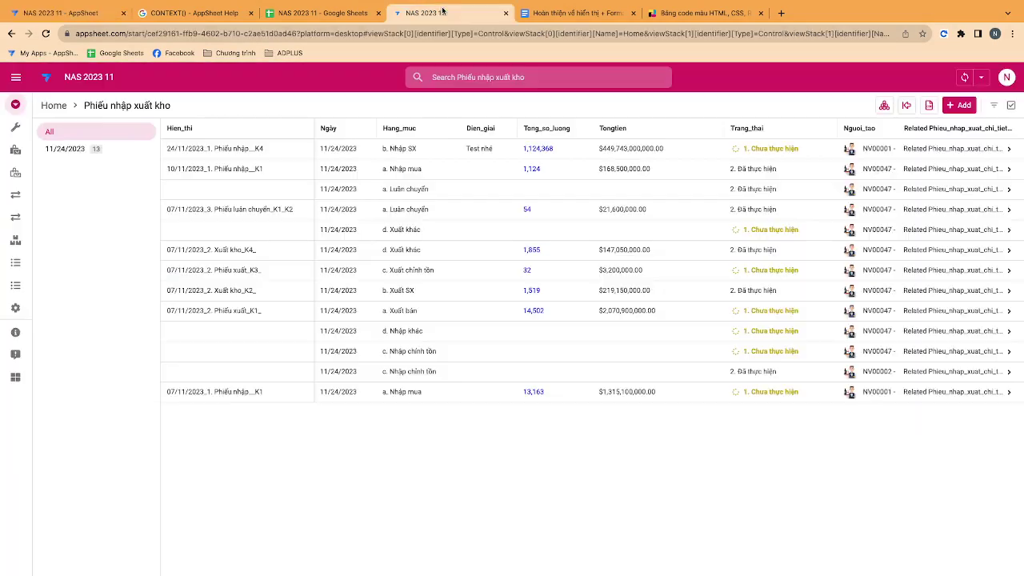
pyautogui.click(463, 187)
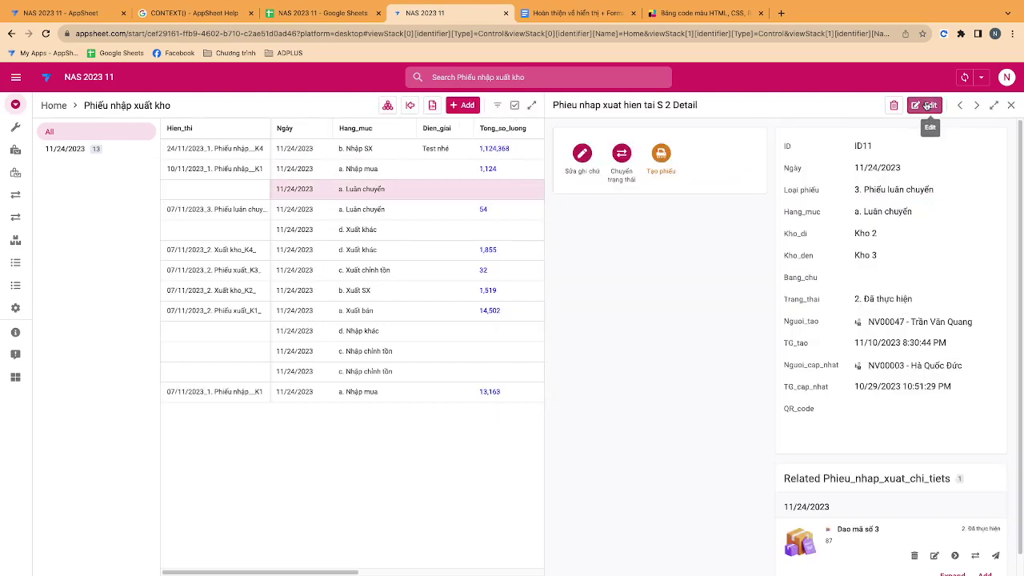
pyautogui.click(924, 107)
pyautogui.click(778, 404)
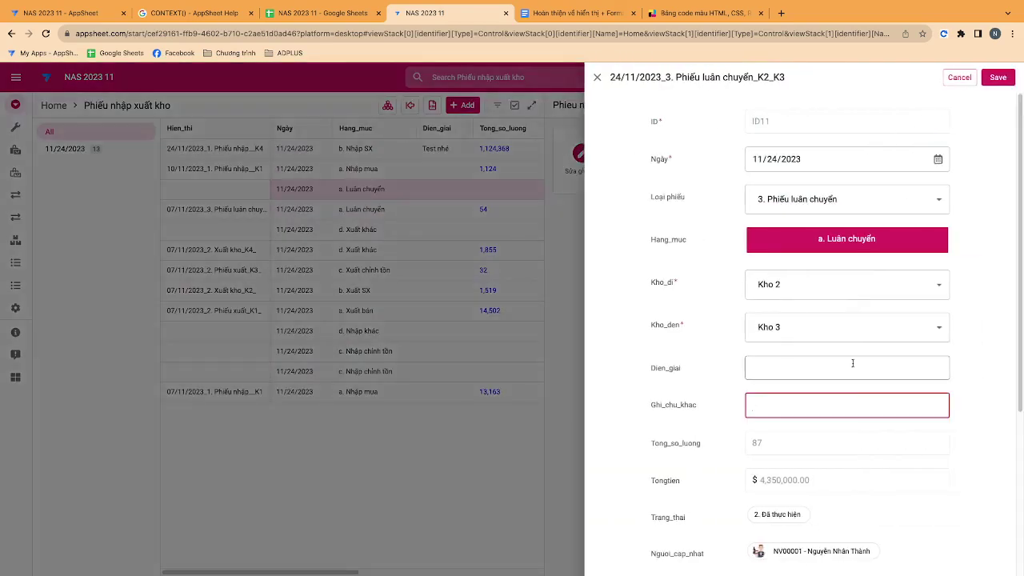
pyautogui.write('Lê Minh Cô')
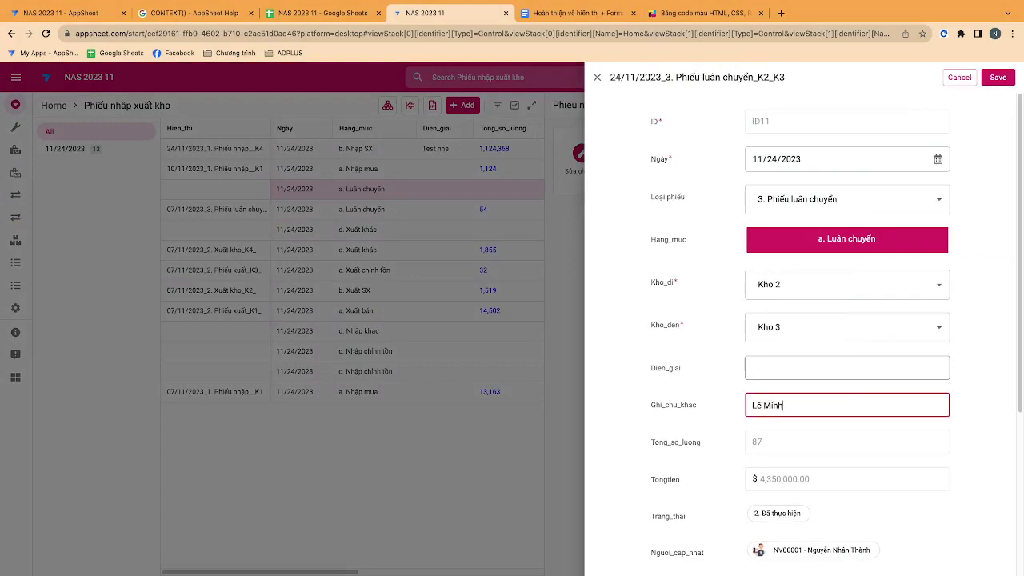
pyautogui.write('ng')
pyautogui.click(997, 77)
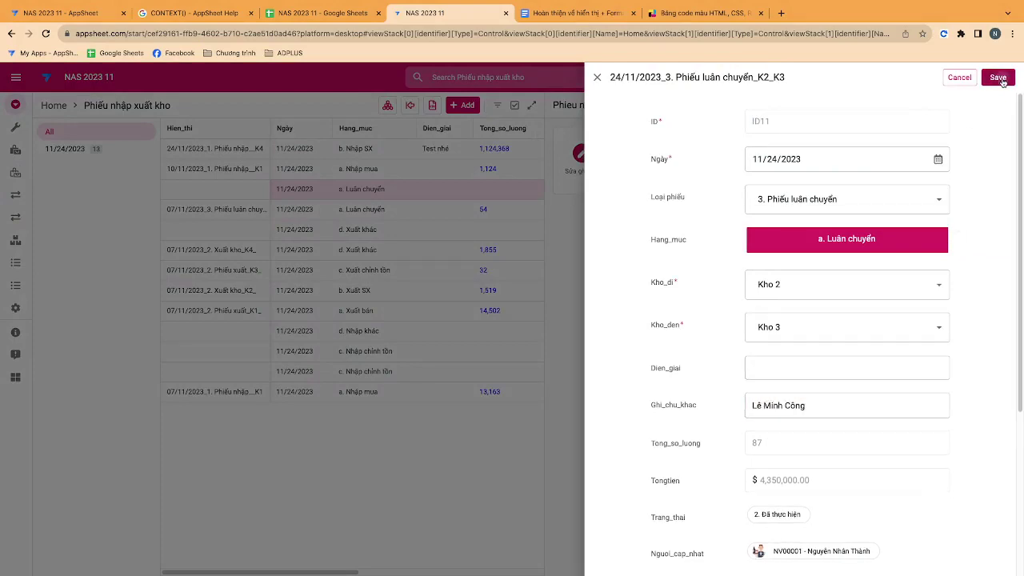
pyautogui.click(319, 14)
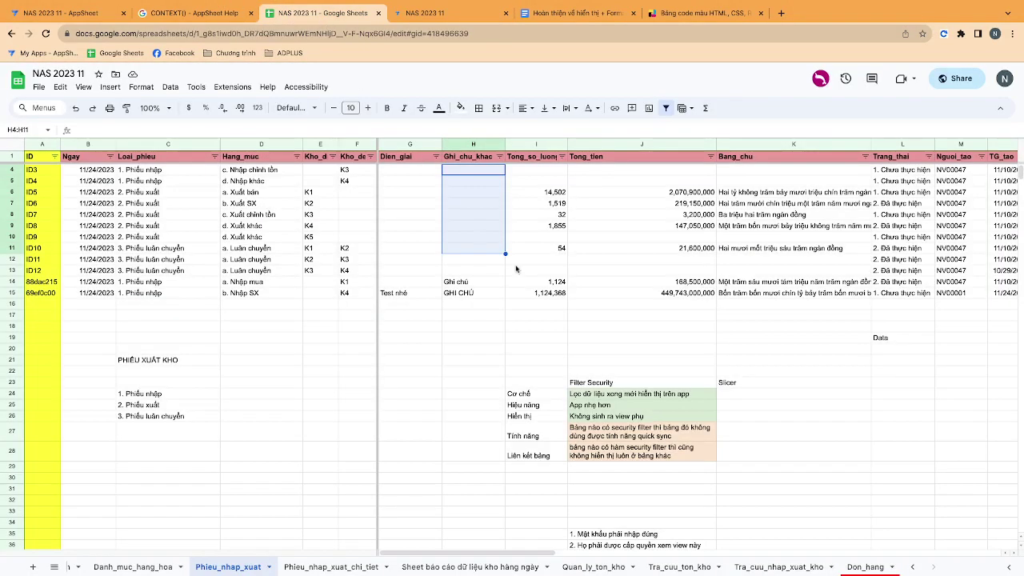
# Inspect the Ghi_chu_khac cells around H12 to confirm ID11's note is now uppercase
pyautogui.click(424, 362)
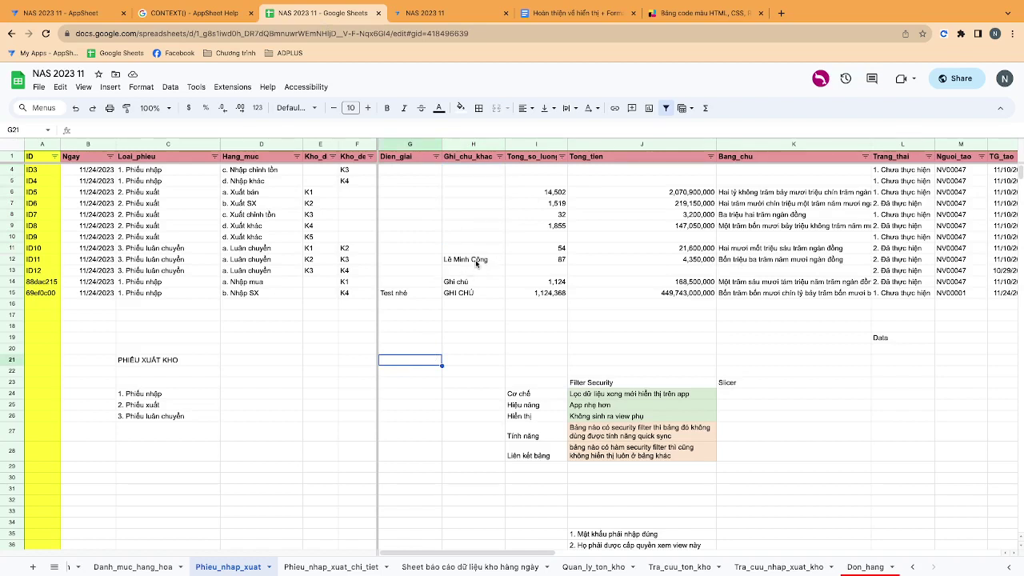
pyautogui.click(476, 260)
pyautogui.click(472, 271)
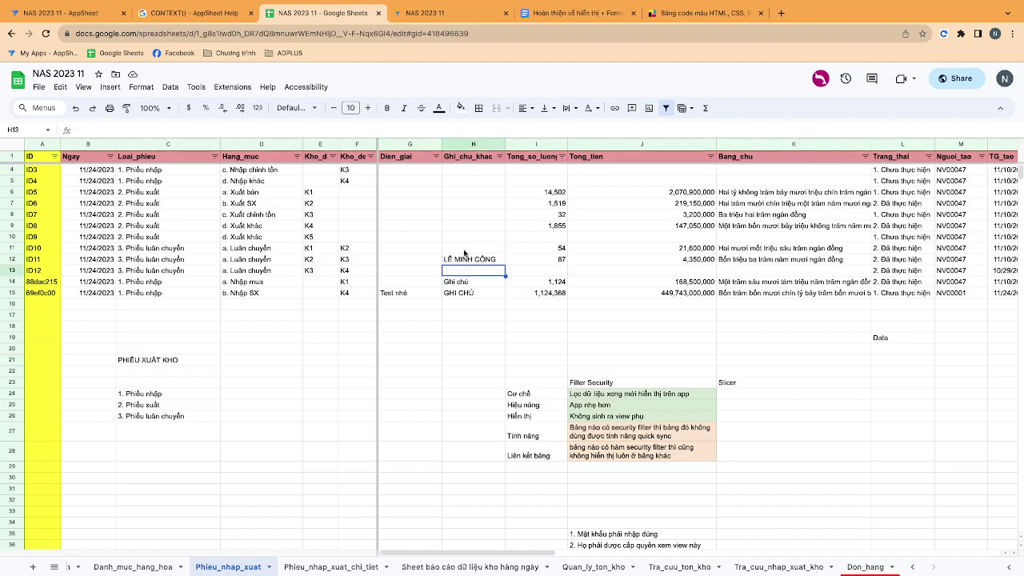
pyautogui.click(466, 251)
pyautogui.click(464, 257)
pyautogui.click(463, 272)
pyautogui.click(460, 251)
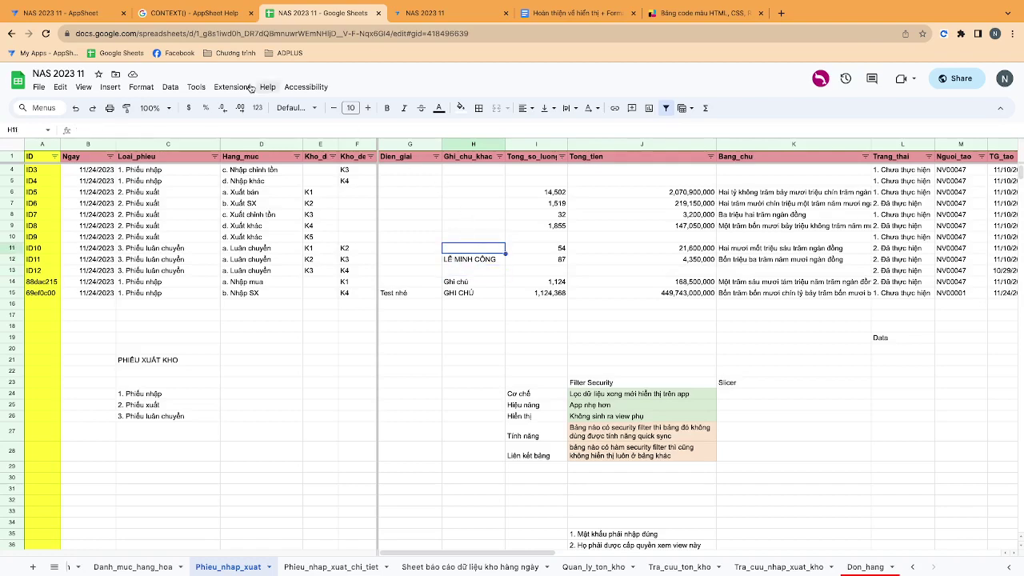
# Glance at the bot editor, recheck the uppercase note in H12, then return to the app
pyautogui.click(59, 11)
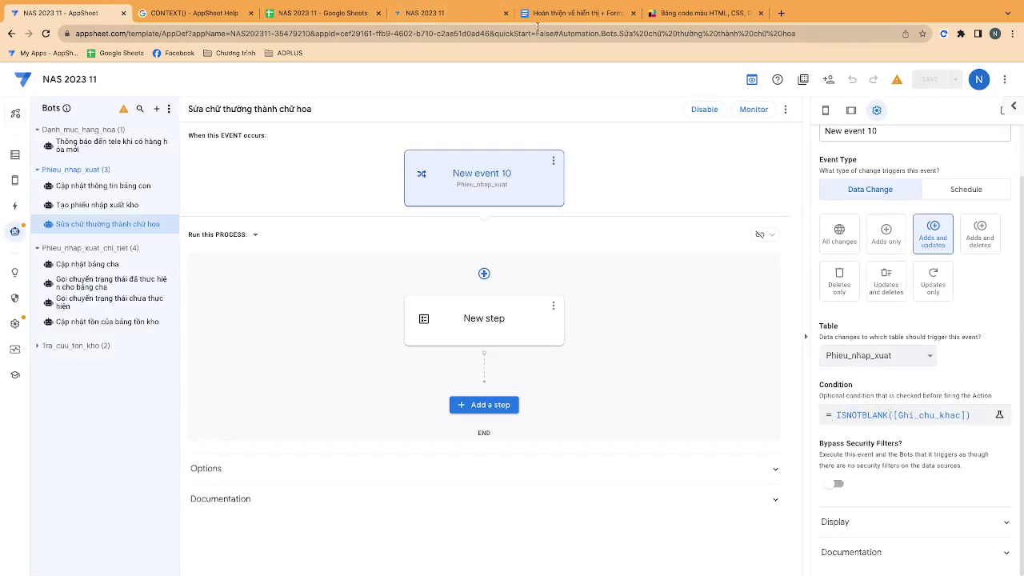
pyautogui.click(317, 13)
pyautogui.click(471, 259)
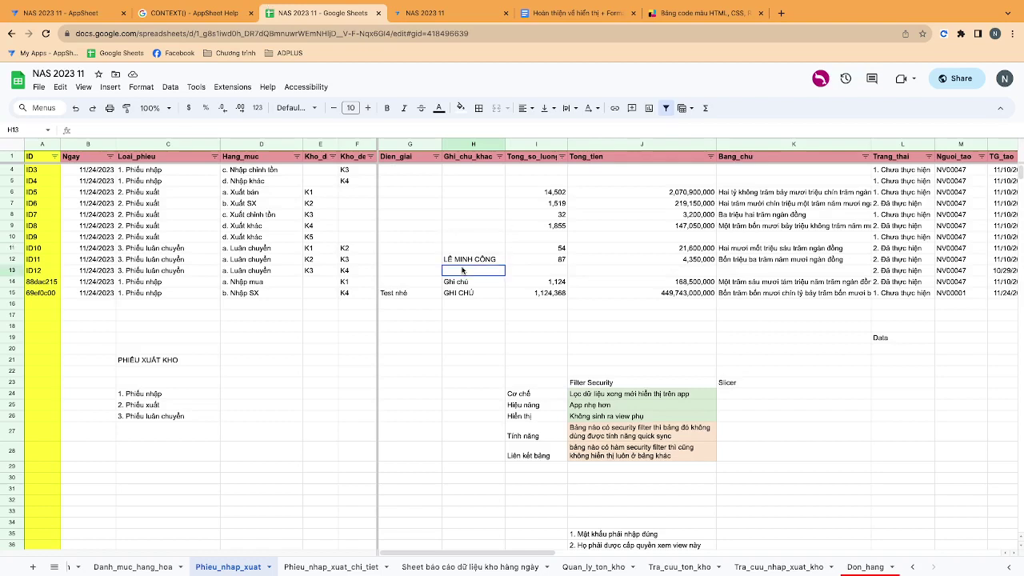
pyautogui.click(467, 233)
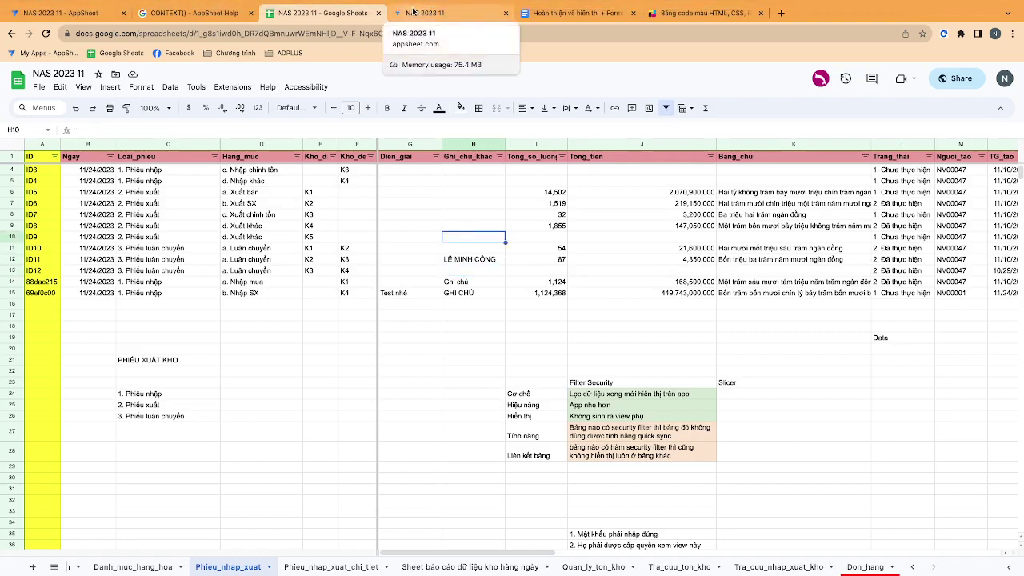
pyautogui.click(413, 11)
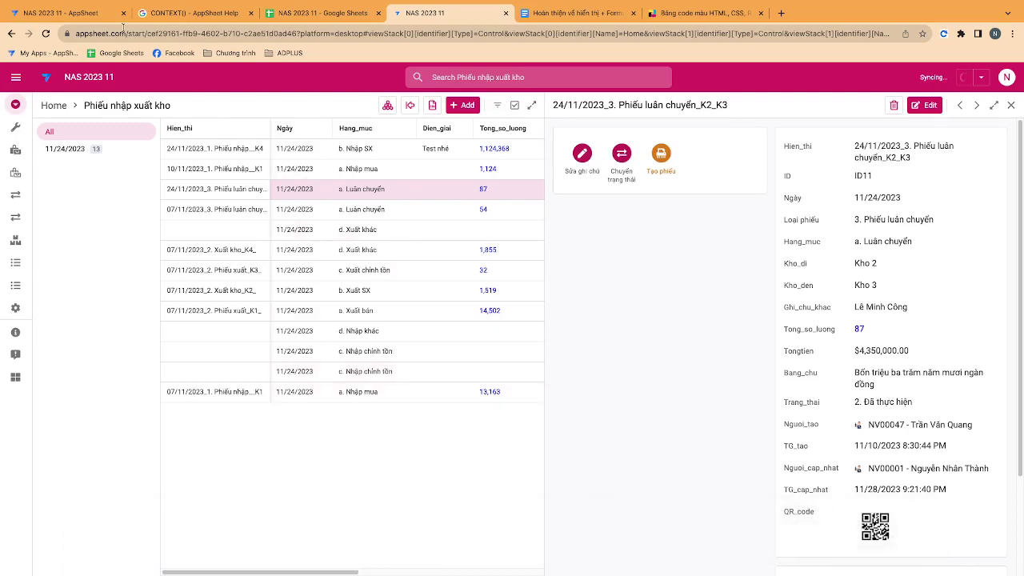
# Switch to the AppSheet editor showing the uppercase bot's ISNOTBLANK([Ghi_chu_khac]) condition
pyautogui.click(80, 14)
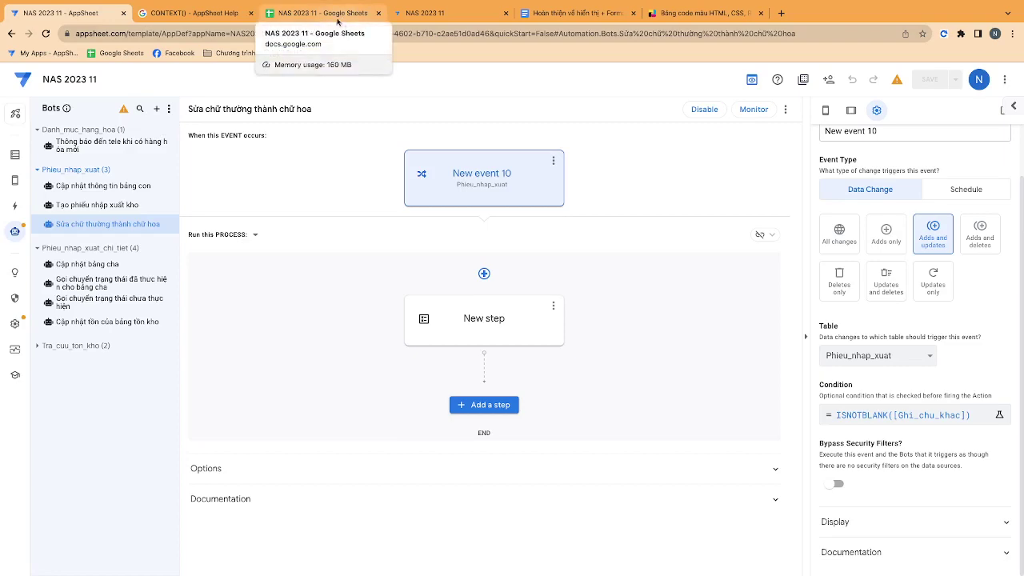
# Type 'Ghi chú' into cell H19 below the table and check nearby cells H18 and H21
pyautogui.click(311, 14)
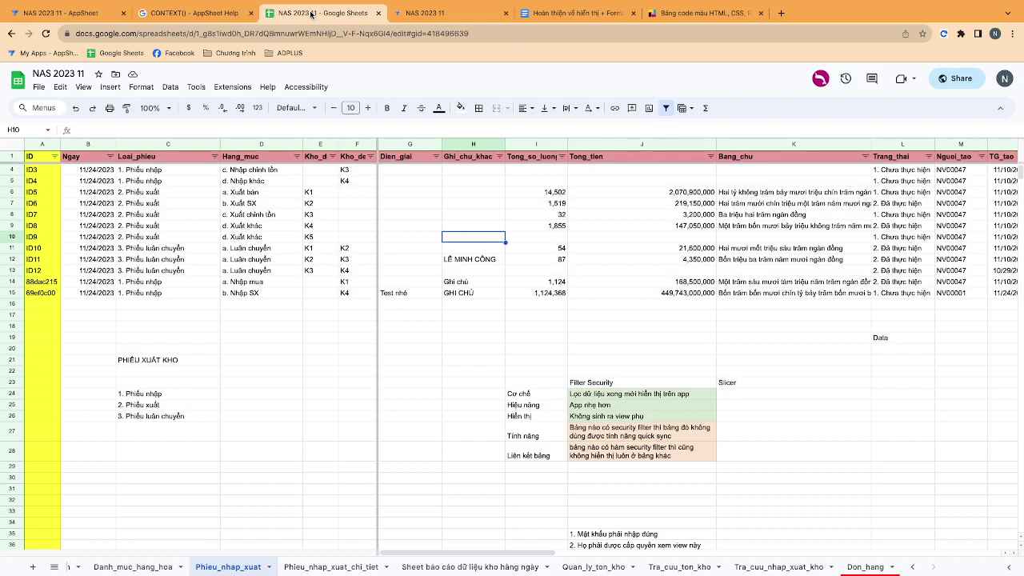
pyautogui.click(461, 335)
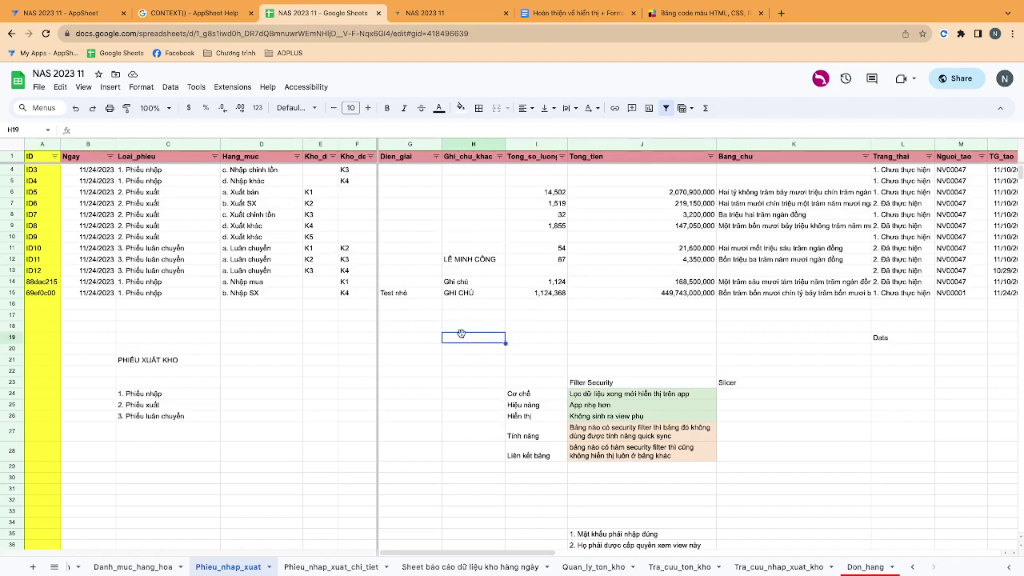
pyautogui.write('Ghi ch')
pyautogui.write('ú')
pyautogui.press('Return')
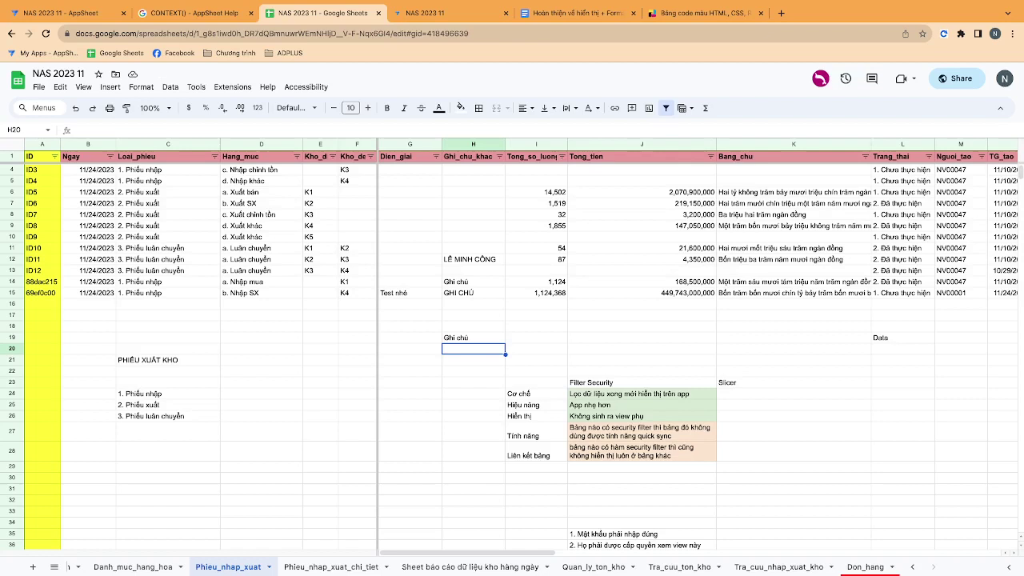
pyautogui.click(461, 323)
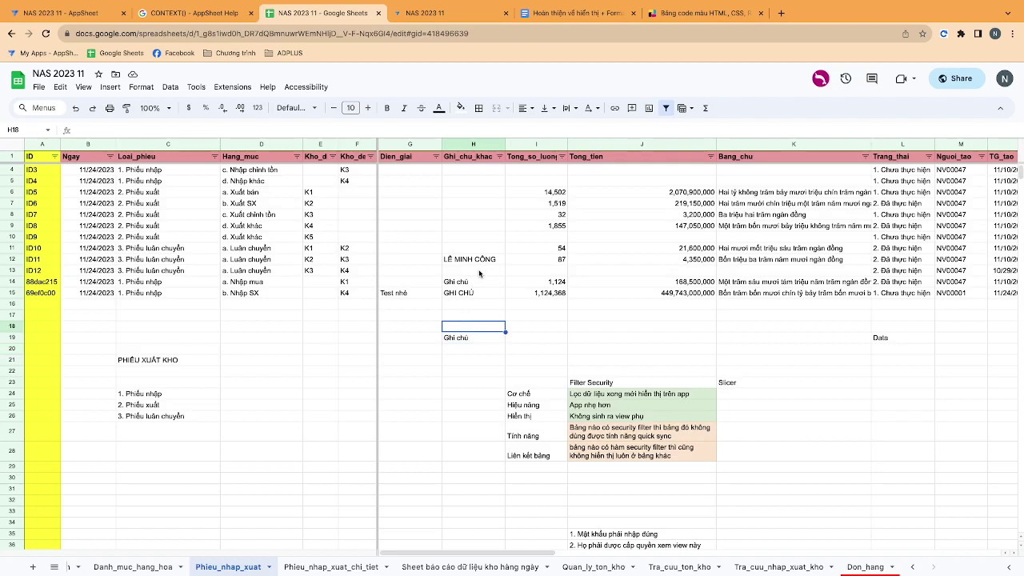
pyautogui.click(462, 362)
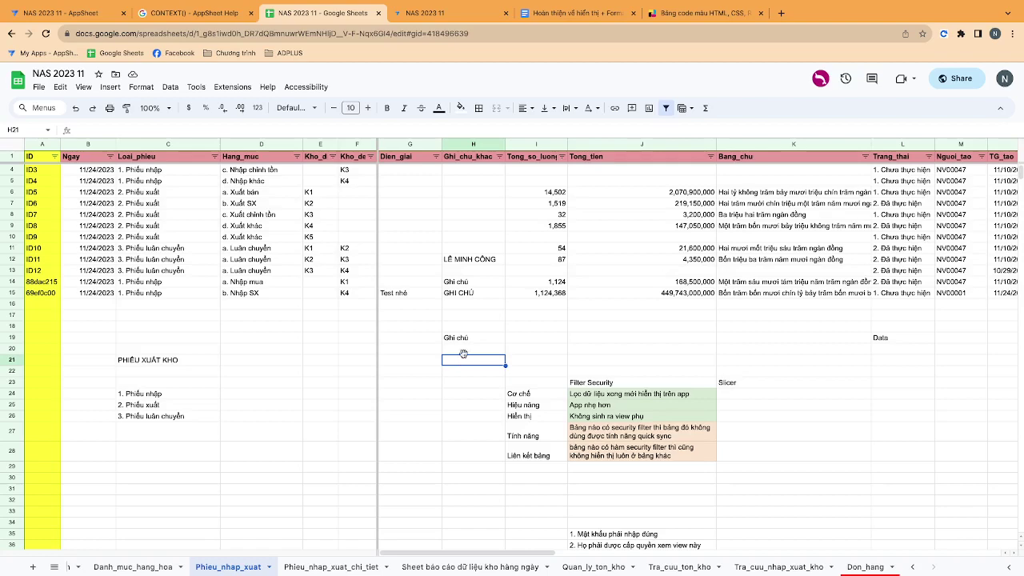
pyautogui.hotkey('ctrl', 't')
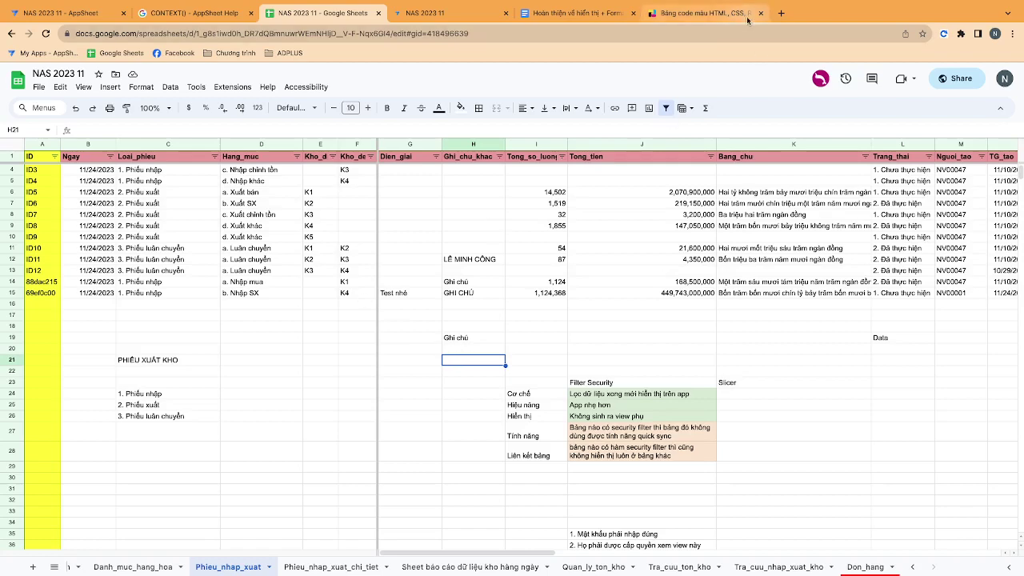
# Open the YouTube home page from the address bar
pyautogui.write('yut')
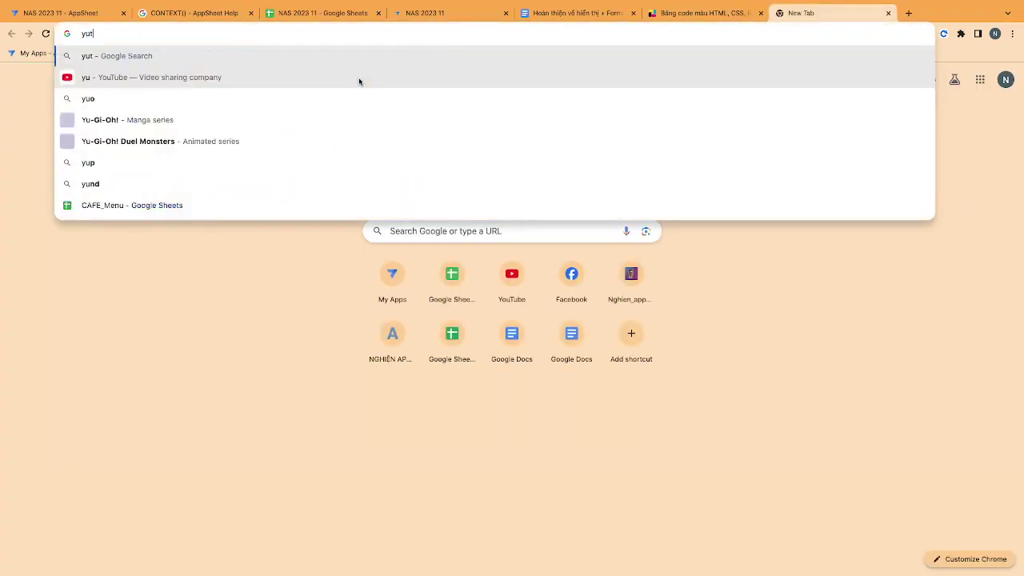
pyautogui.write('u')
pyautogui.press('BackSpace')
pyautogui.press('BackSpace')
pyautogui.press('BackSpace')
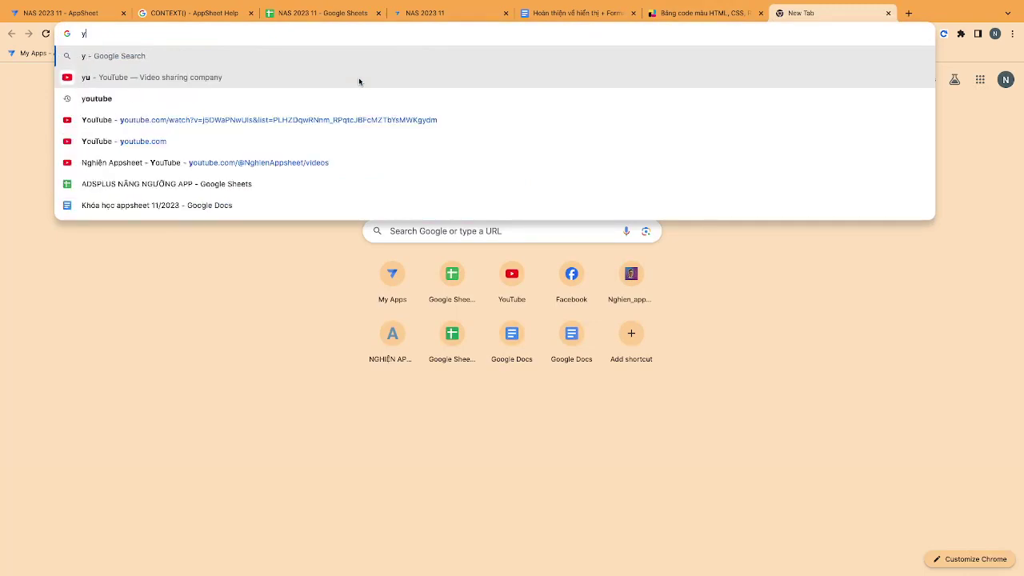
pyautogui.write('outube')
pyautogui.press('Return')
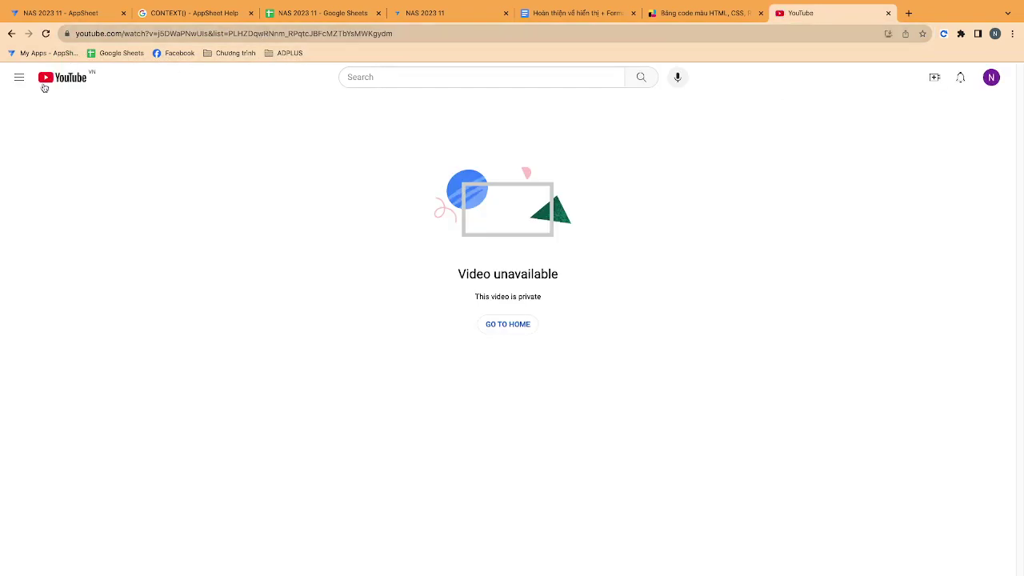
pyautogui.click(44, 86)
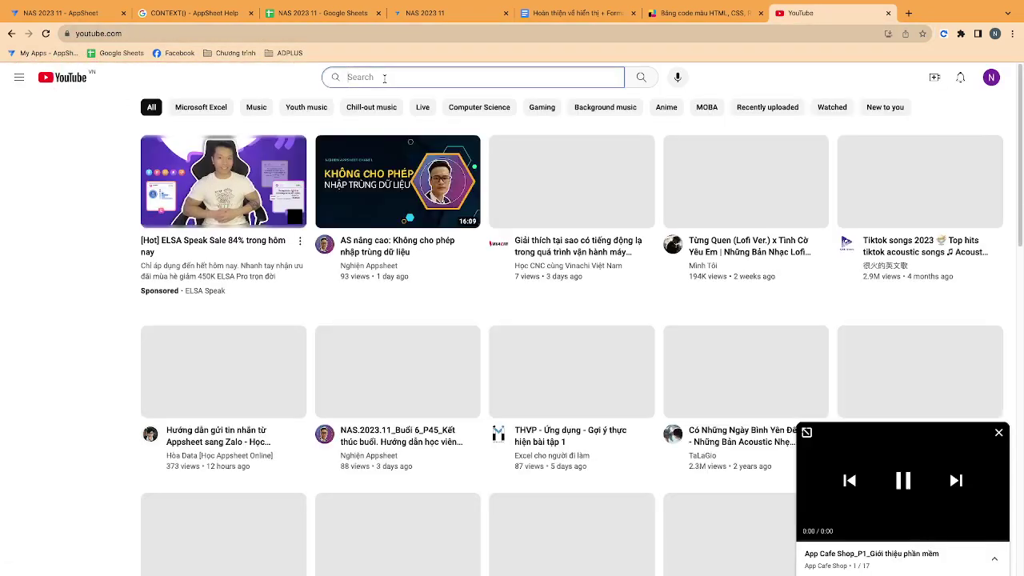
# Search YouTube for 'Nghiện appsheet sửa chữ thuoờng thành chữ hoa' and skim the results
pyautogui.click(384, 78)
pyautogui.write('Nghiện appsheet')
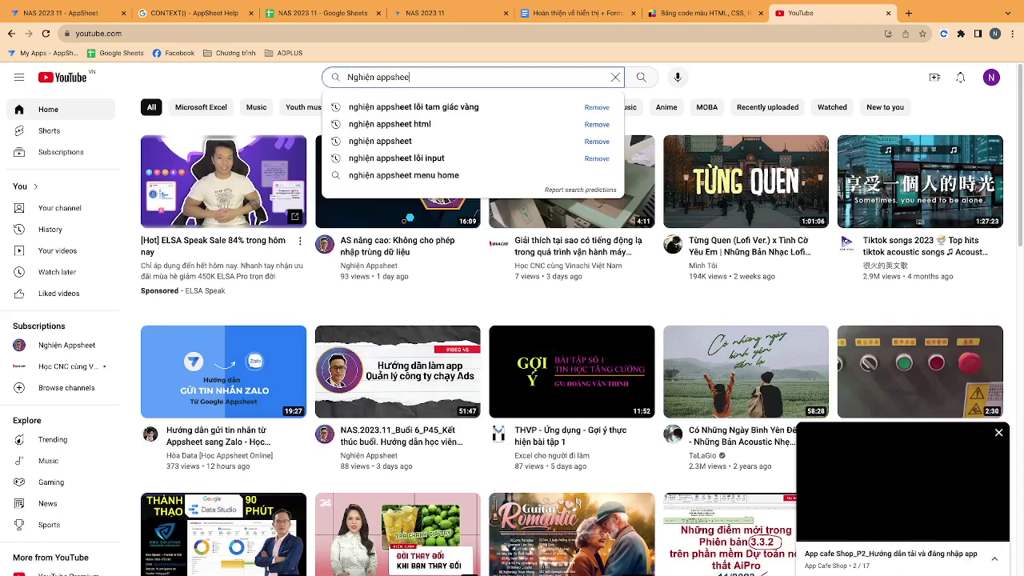
pyautogui.write(' sửa chữ th')
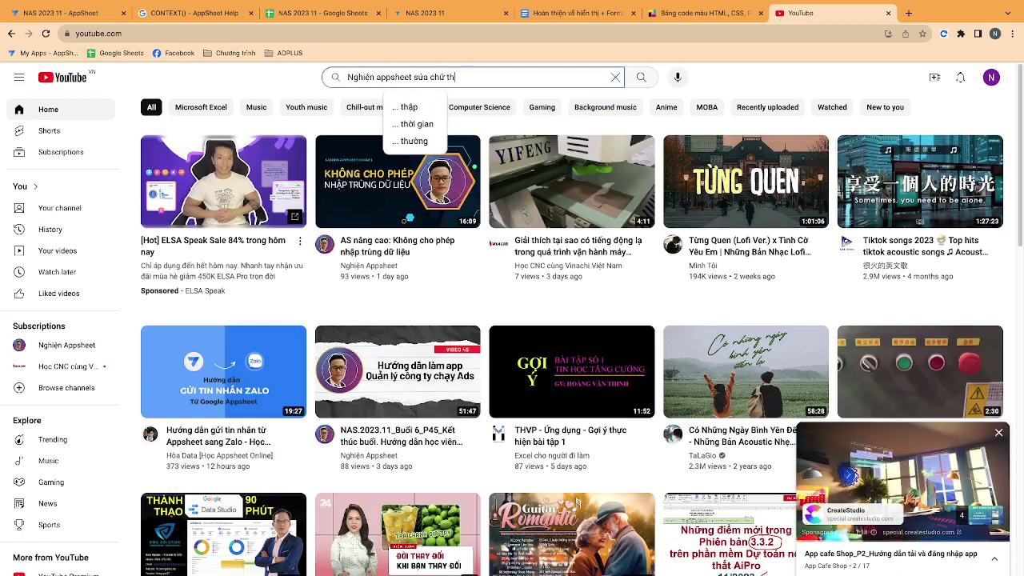
pyautogui.write('uoờng')
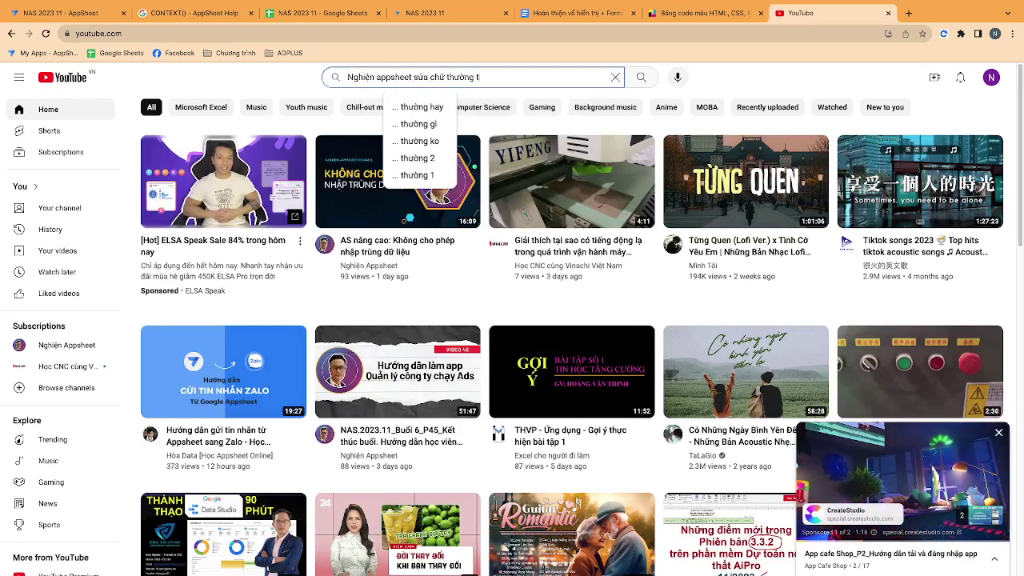
pyautogui.write(' thành chữ hoa')
pyautogui.press('Return')
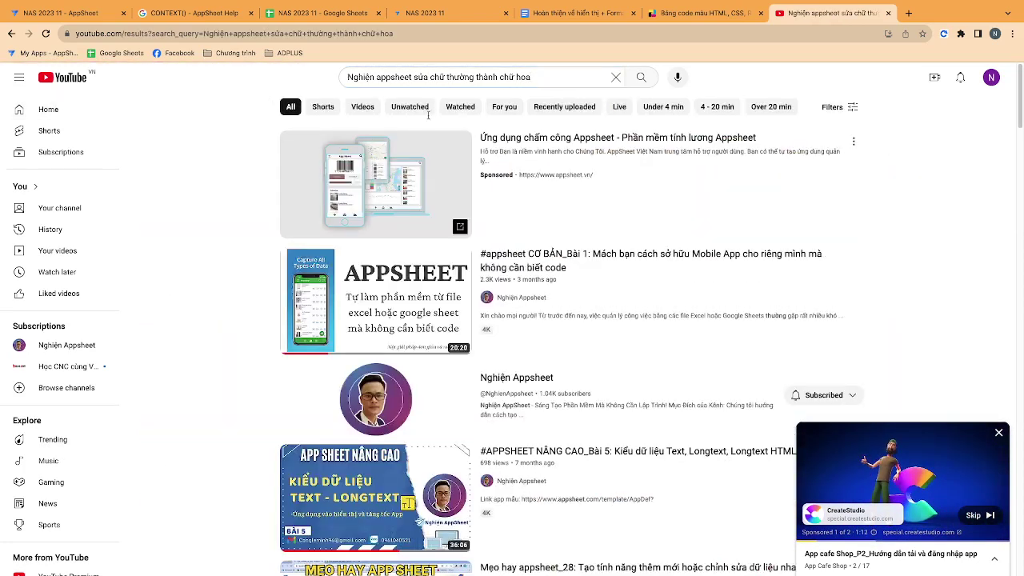
pyautogui.scroll(-2, 431, 308)
pyautogui.scroll(-2, 431, 308)
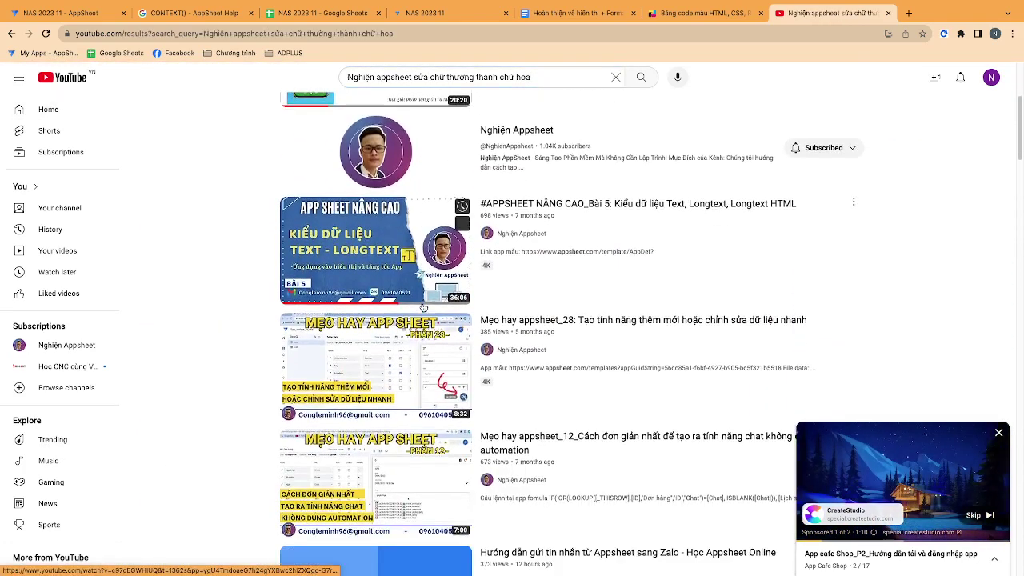
pyautogui.scroll(-1, 423, 308)
pyautogui.scroll(5, 423, 308)
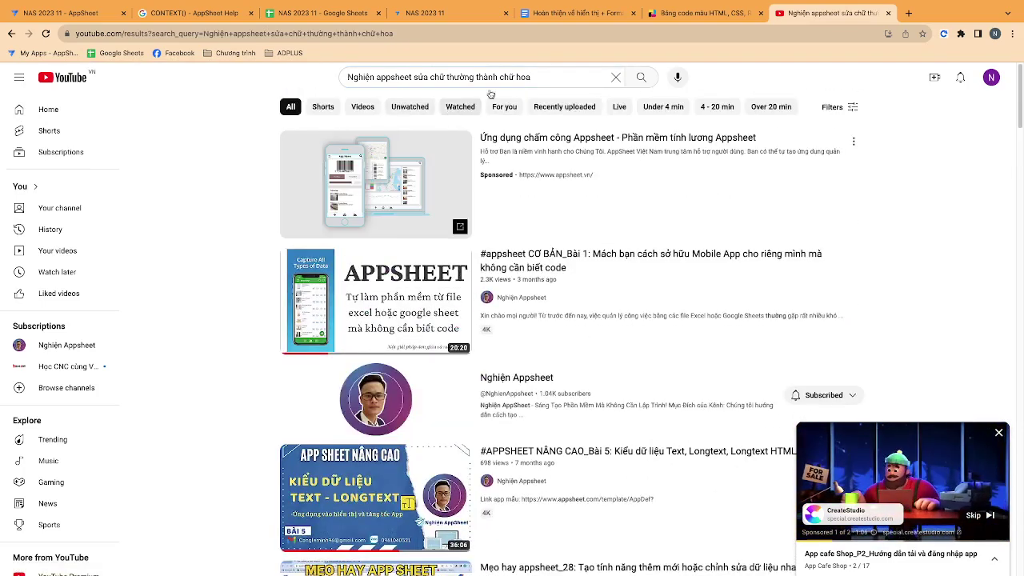
# Refine the search query to 'Nghiện appsheet chuyển có dấu thành không dấu'
pyautogui.moveTo(548, 76); pyautogui.dragTo(431, 77)
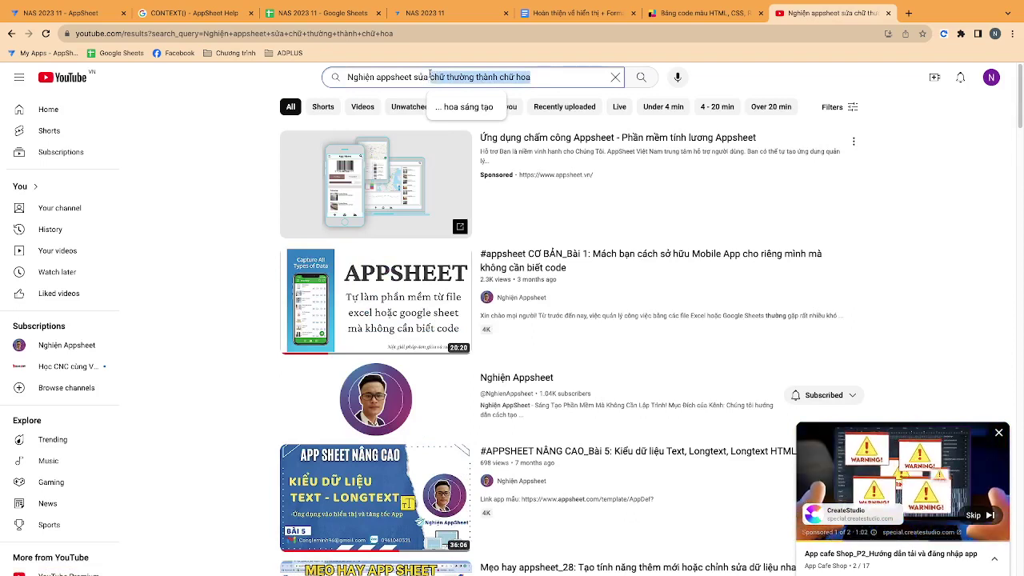
pyautogui.write('có dấu thàn')
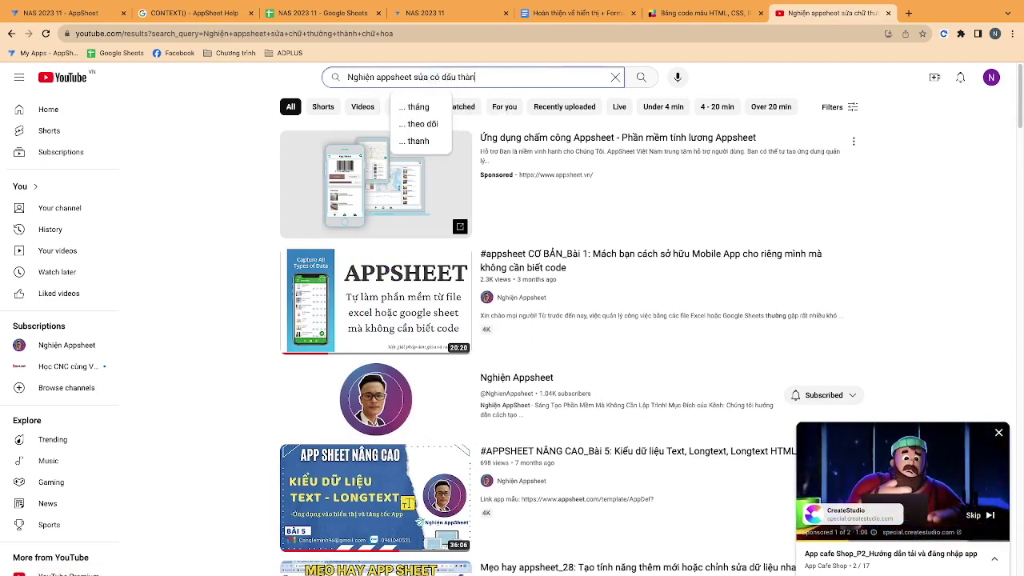
pyautogui.write('h không dấu')
pyautogui.press('Return')
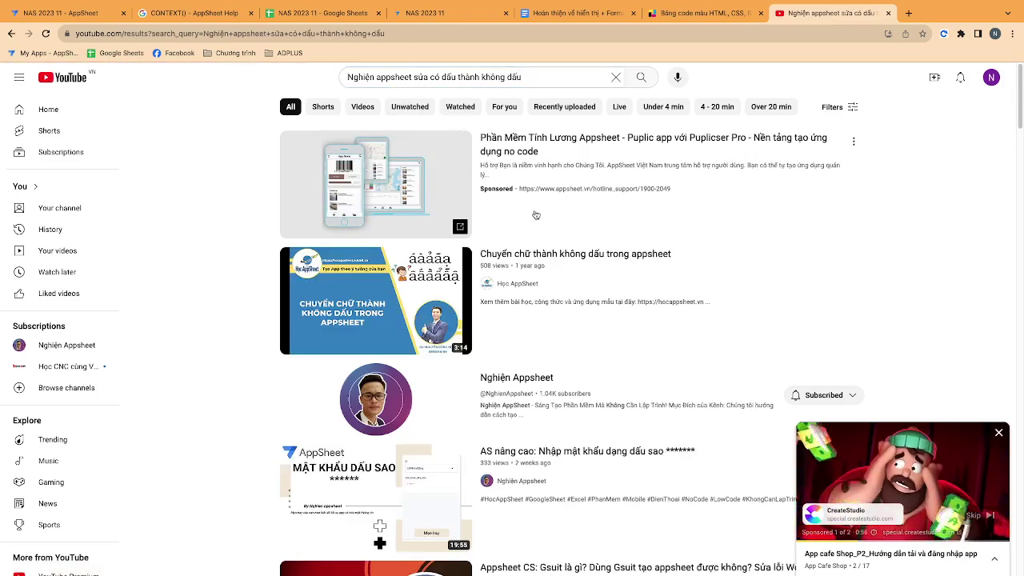
pyautogui.scroll(-2, 636, 313)
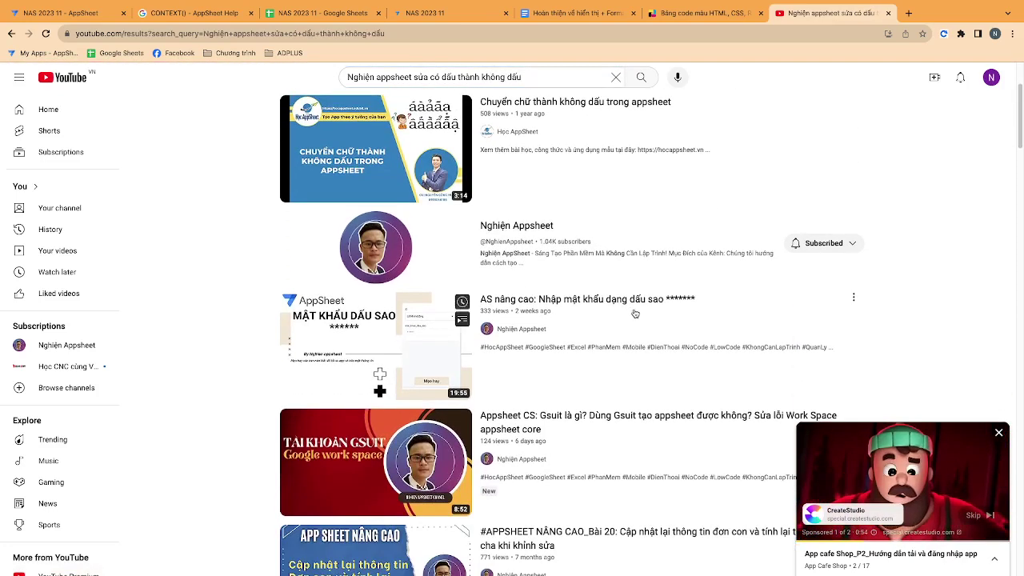
pyautogui.scroll(2, 589, 294)
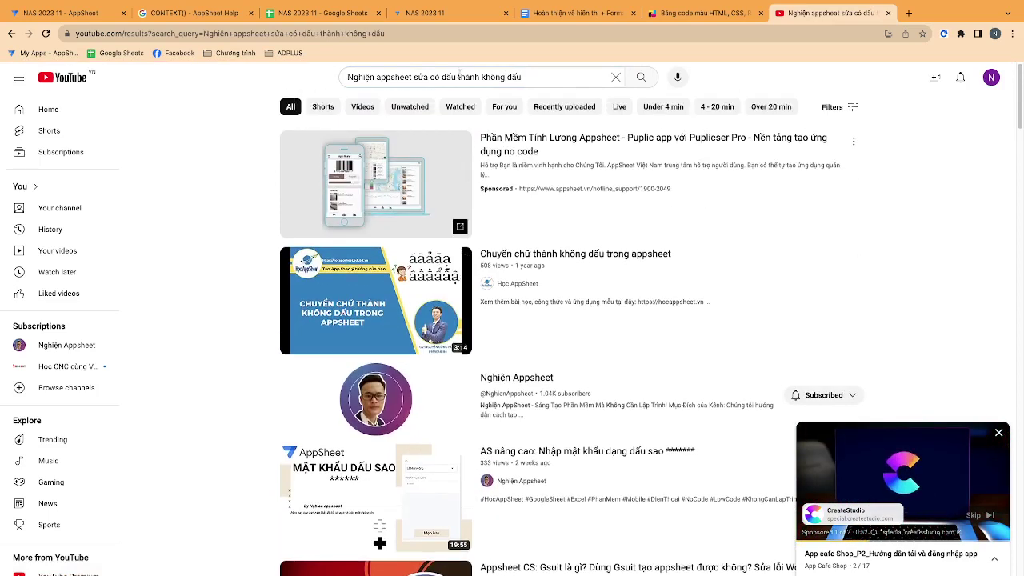
pyautogui.moveTo(537, 76); pyautogui.dragTo(414, 77)
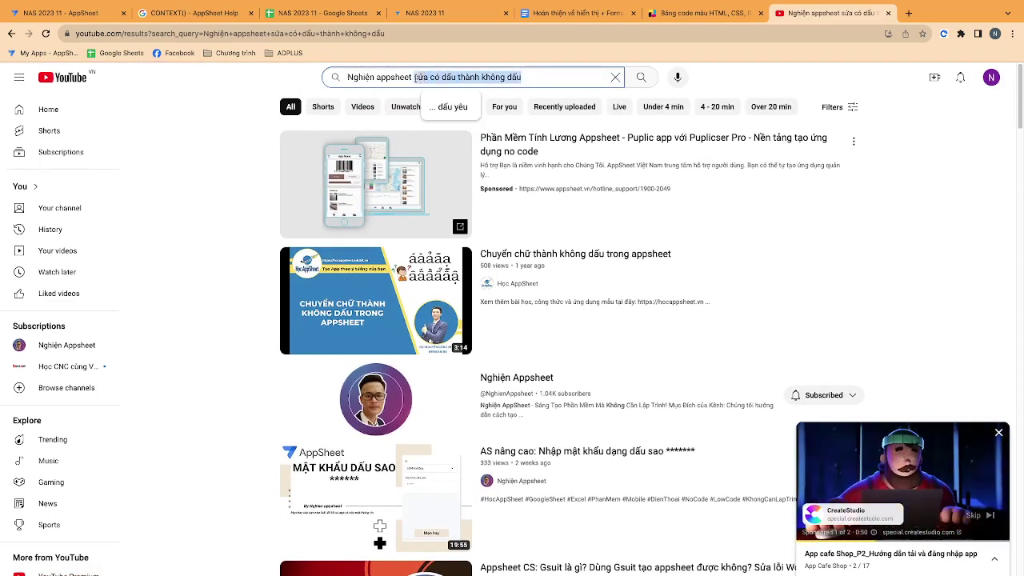
pyautogui.write('ch')
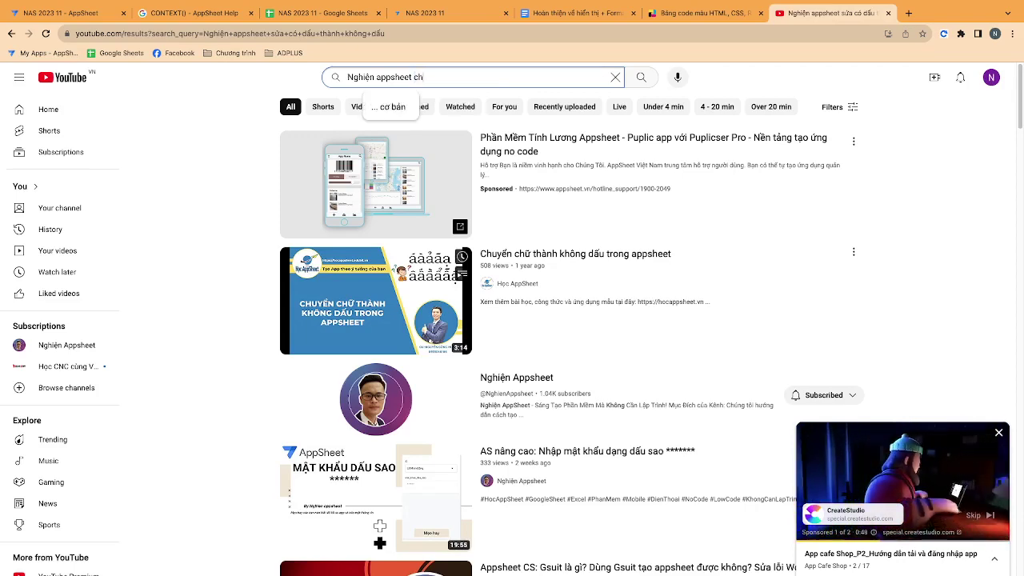
pyautogui.write('uyển có dấu thành')
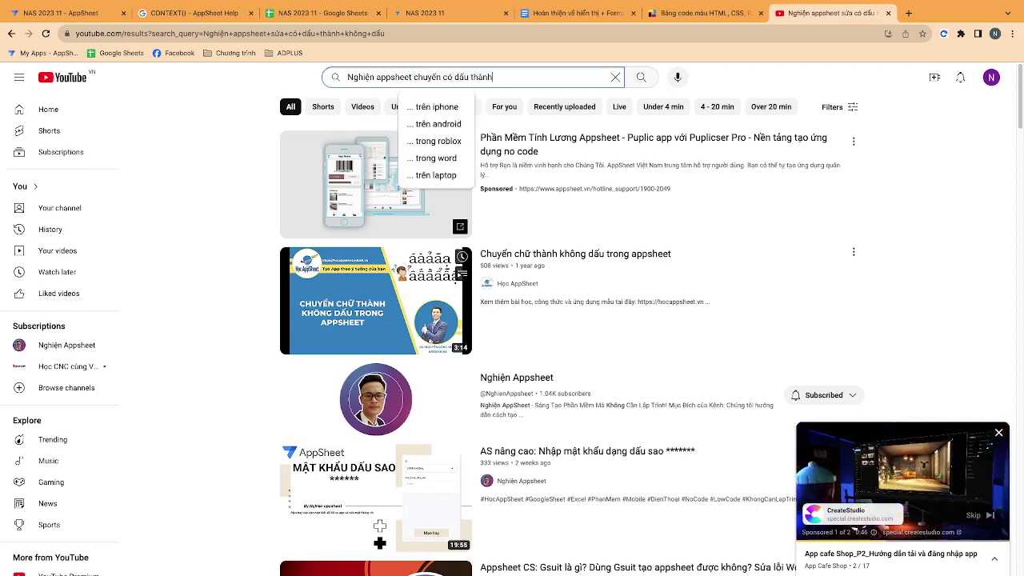
pyautogui.write(' không dấu')
pyautogui.press('Return')
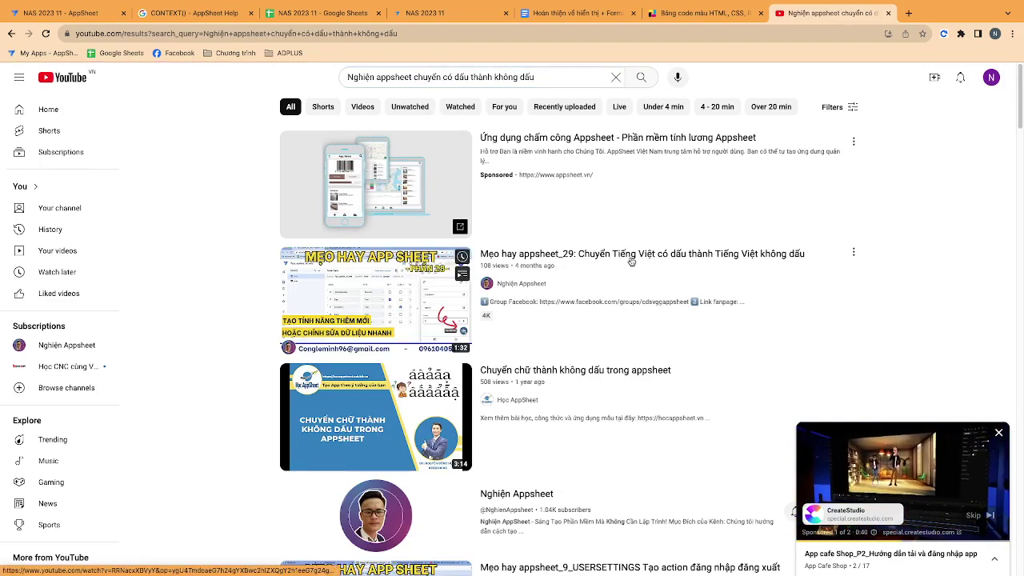
# Play the Mẹo hay appsheet_29 video, pause on its SUBSTITUTE formula near 0:54, then close it
pyautogui.click(631, 262)
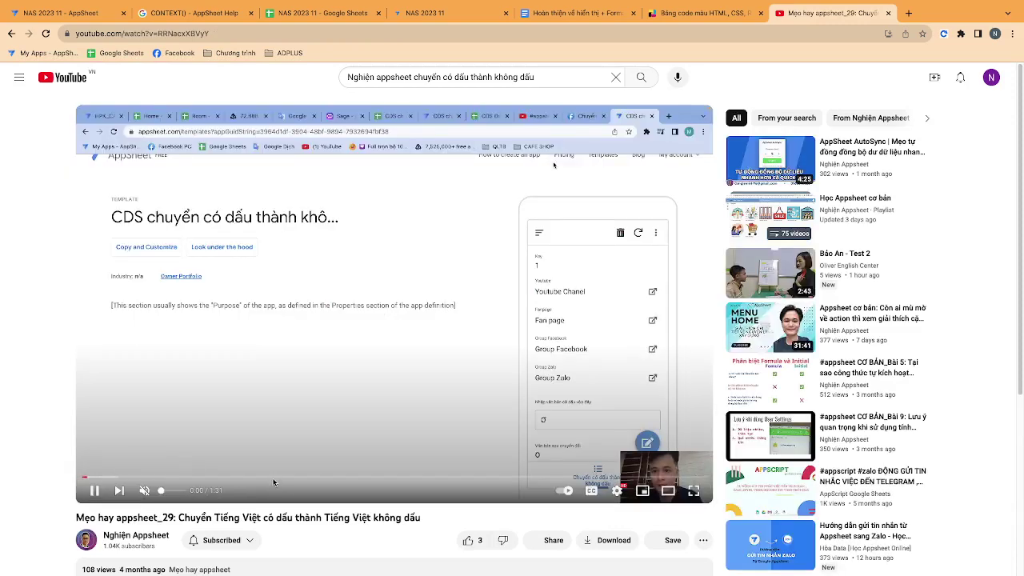
pyautogui.click(370, 479)
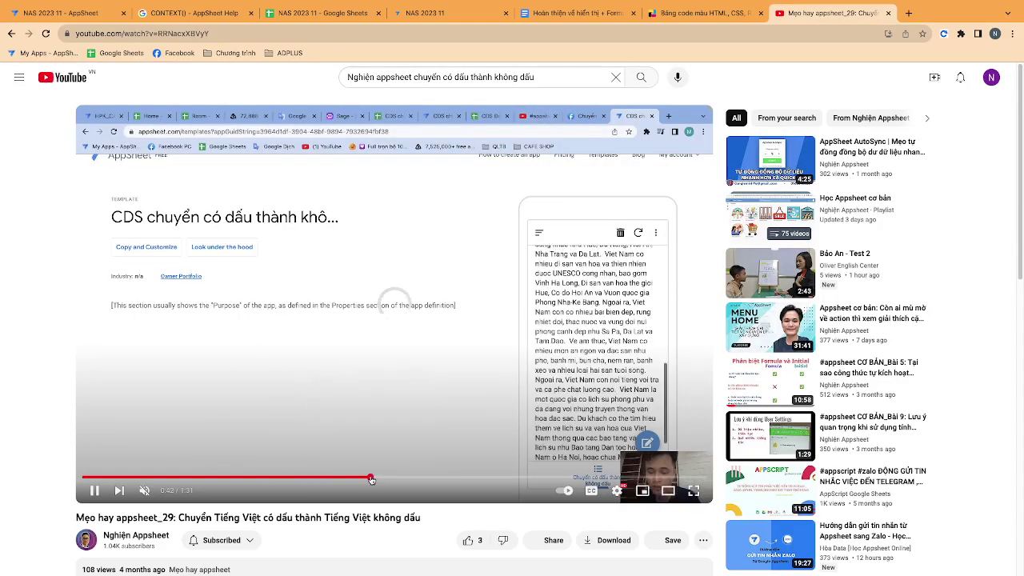
pyautogui.click(453, 478)
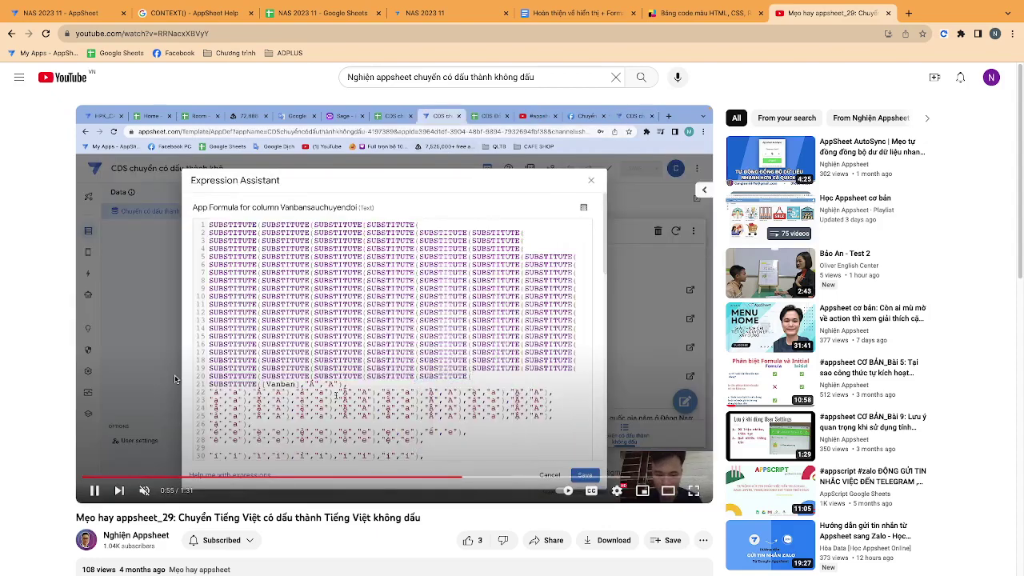
pyautogui.click(451, 469)
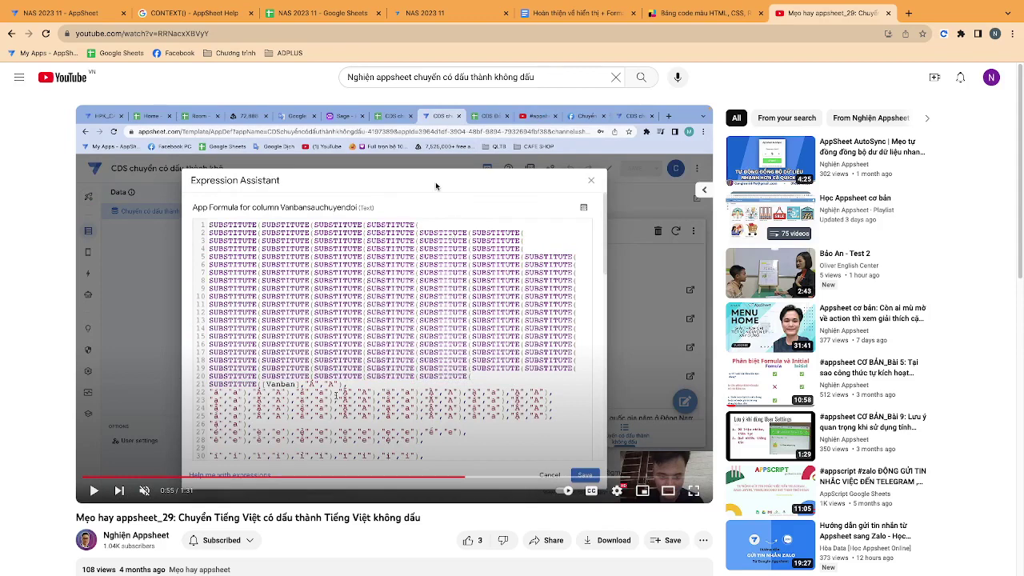
pyautogui.click(886, 14)
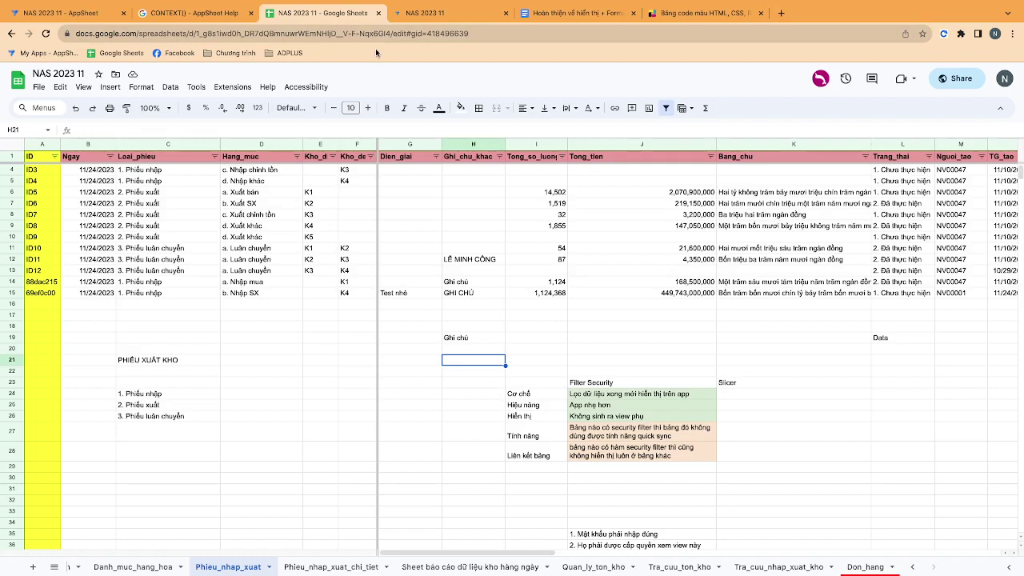
# Check the notes in H14 and H12, close the 'Bảng code màu' tab, and return to the bot editor
pyautogui.click(453, 285)
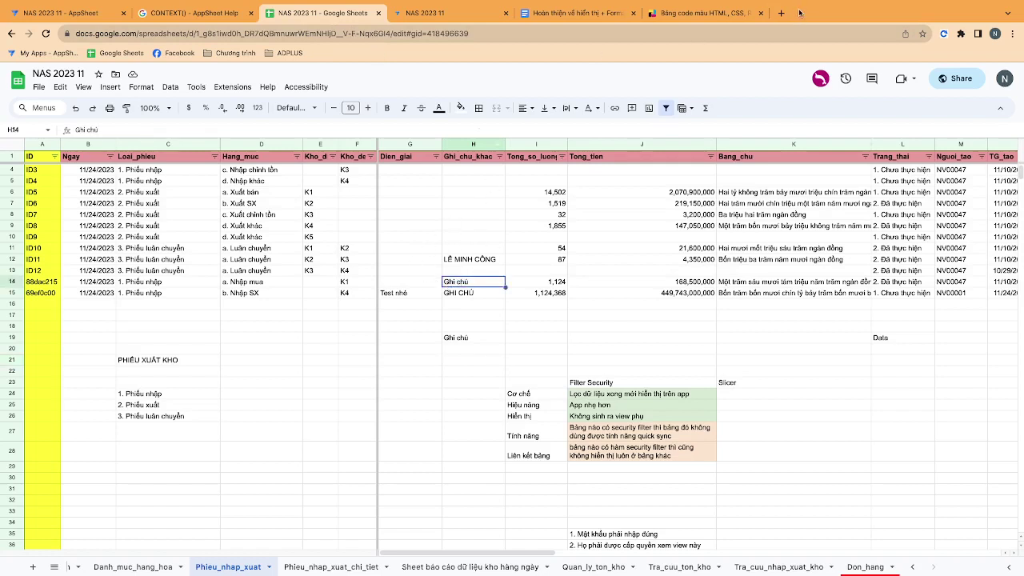
pyautogui.click(760, 13)
pyautogui.click(448, 258)
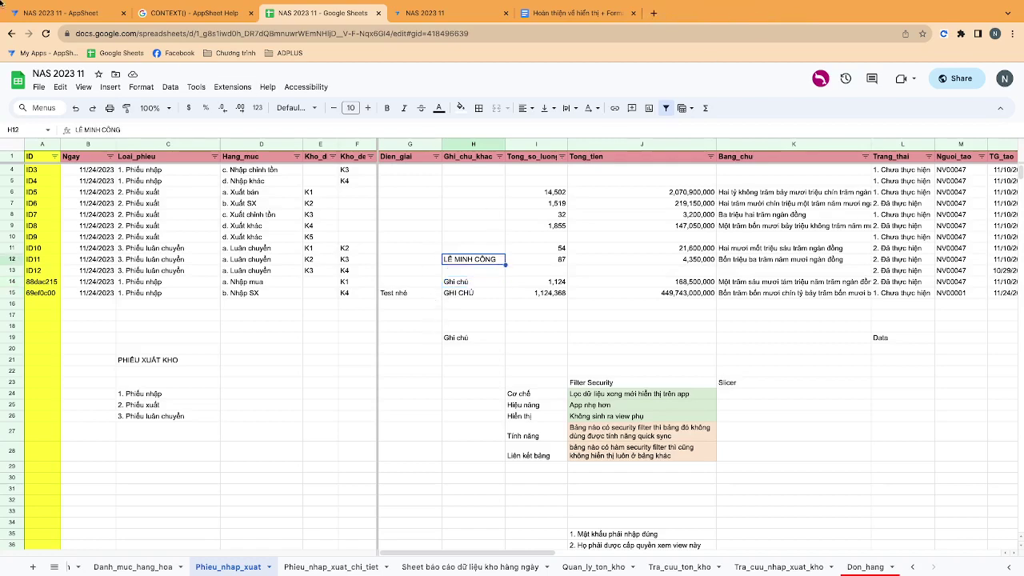
pyautogui.click(40, 14)
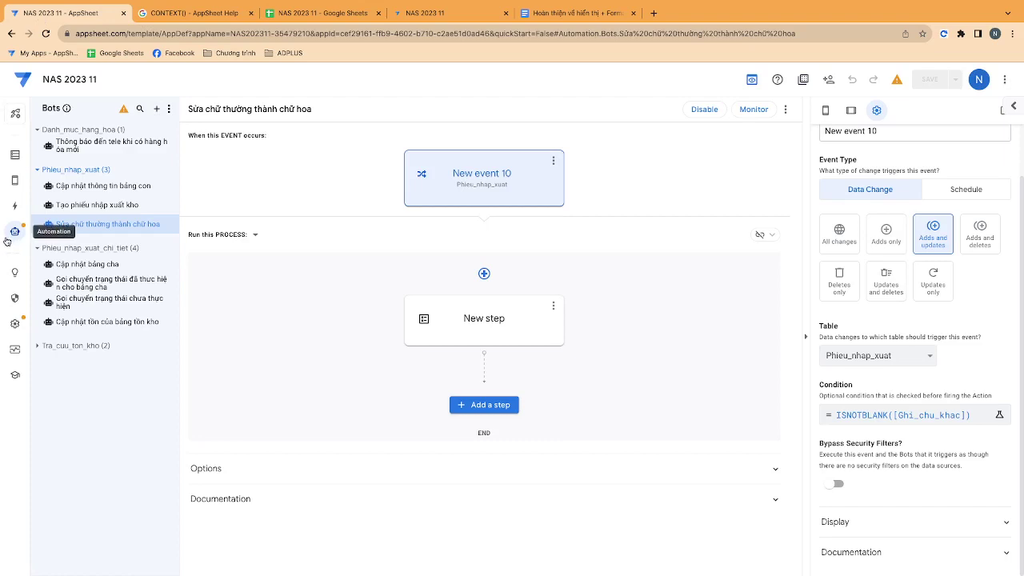
pyautogui.moveTo(108, 224)
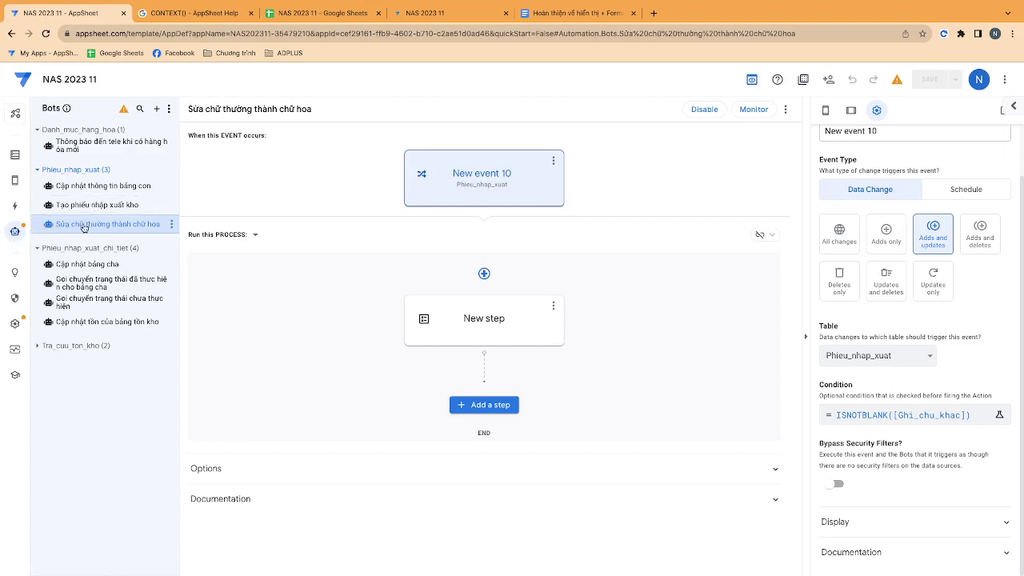
# Select New event 10 and open its ISNOTBLANK([Ghi_chu_khac]) condition in the Expression Assistant
pyautogui.click(80, 227)
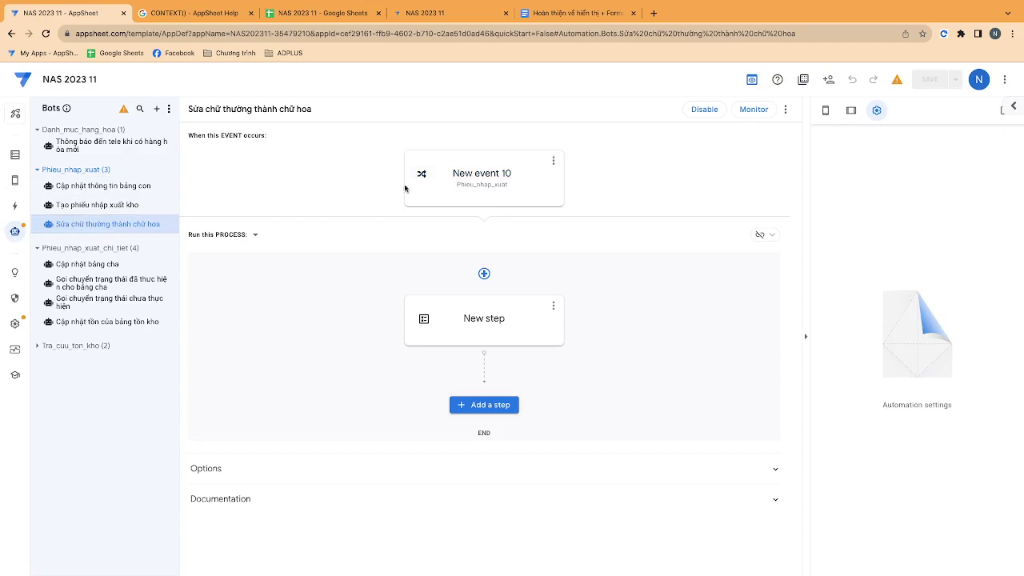
pyautogui.click(445, 179)
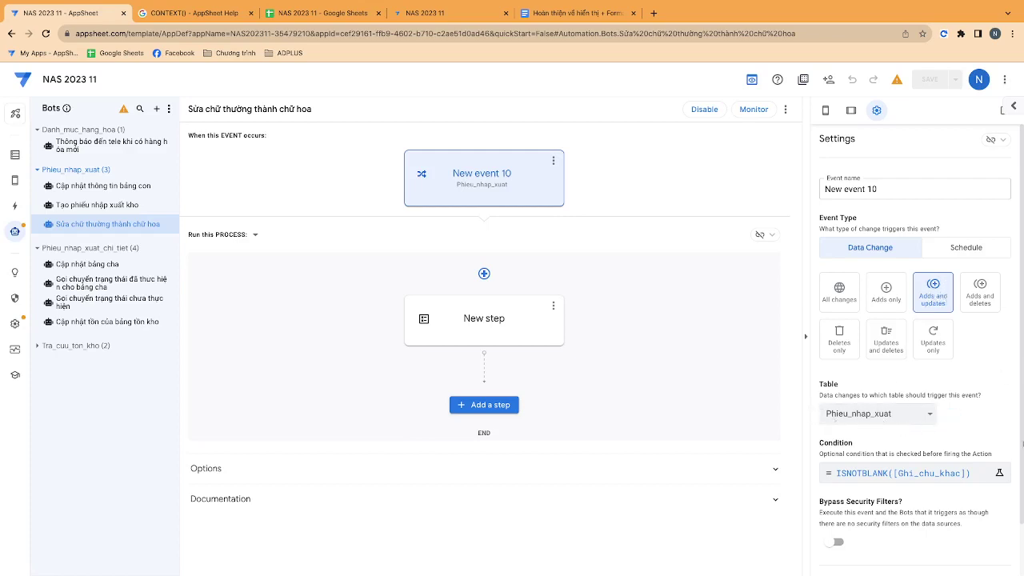
pyautogui.click(902, 473)
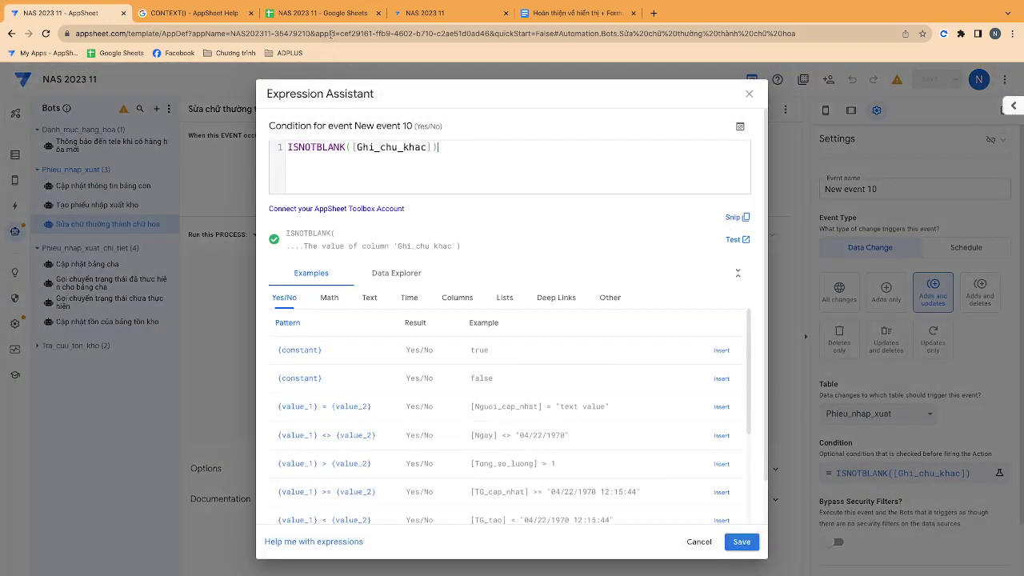
# Widen column H of the Phieu_nhap_xuat sheet and check cells H6 and H12
pyautogui.click(322, 14)
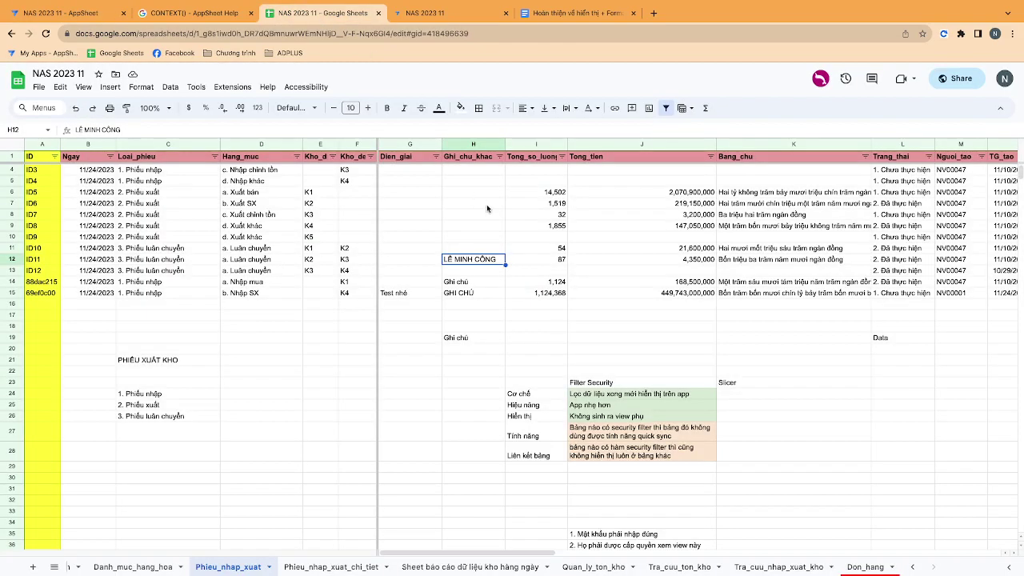
pyautogui.moveTo(505, 142); pyautogui.dragTo(543, 142)
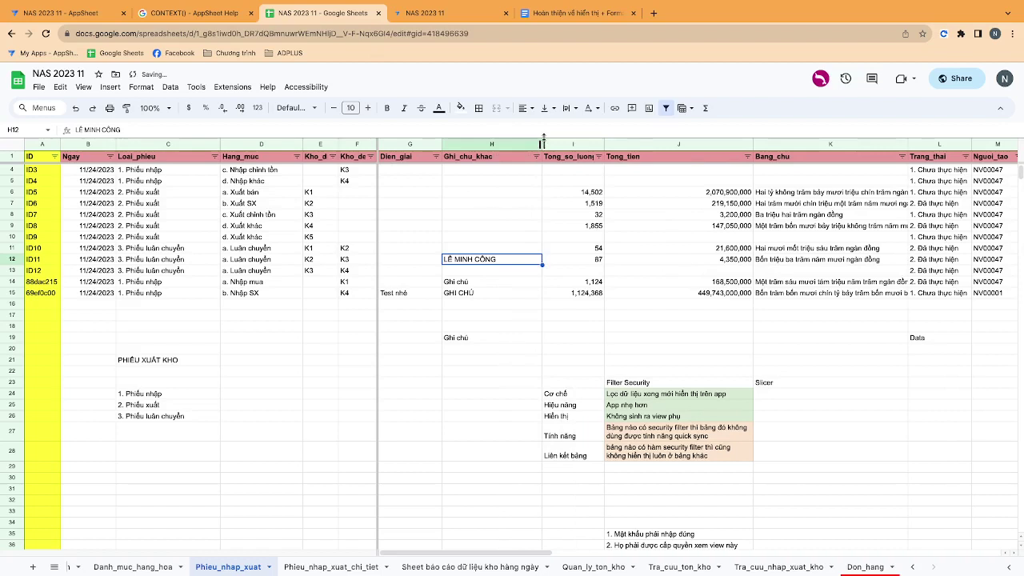
pyautogui.click(477, 195)
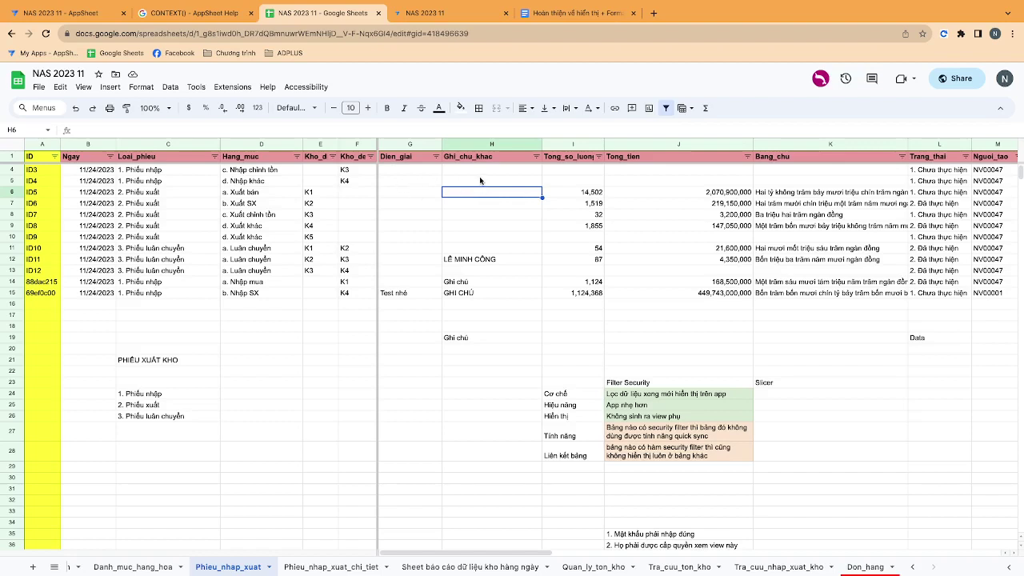
pyautogui.click(460, 259)
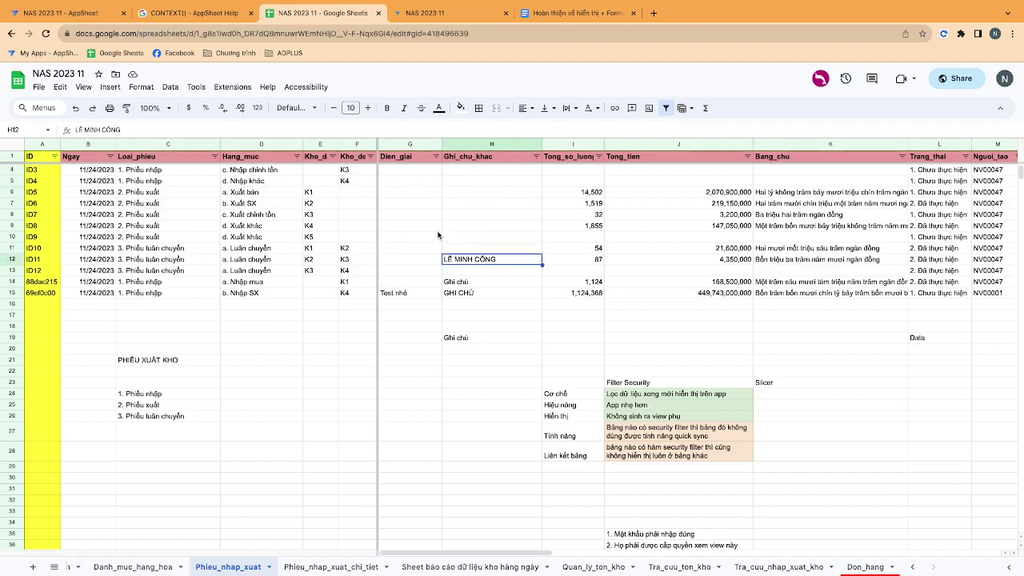
pyautogui.click(56, 13)
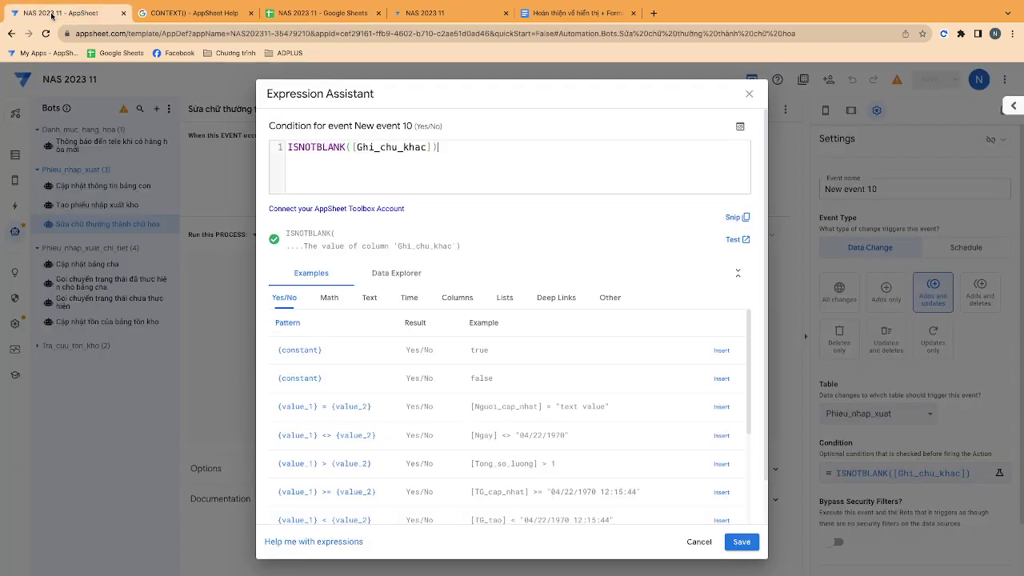
pyautogui.click(324, 13)
pyautogui.click(480, 359)
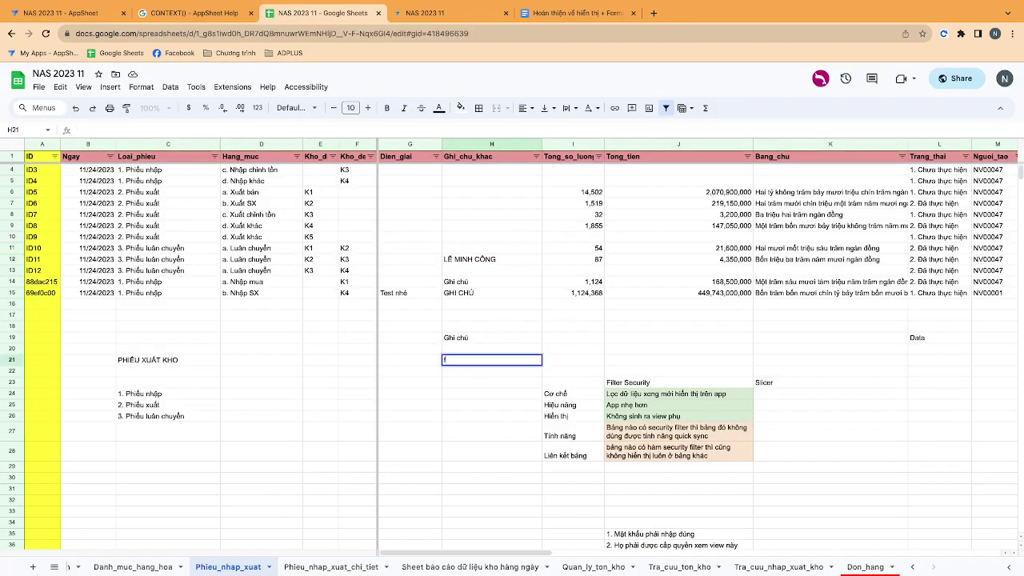
pyautogui.write('fgdfg')
pyautogui.press('Return')
pyautogui.click(491, 360)
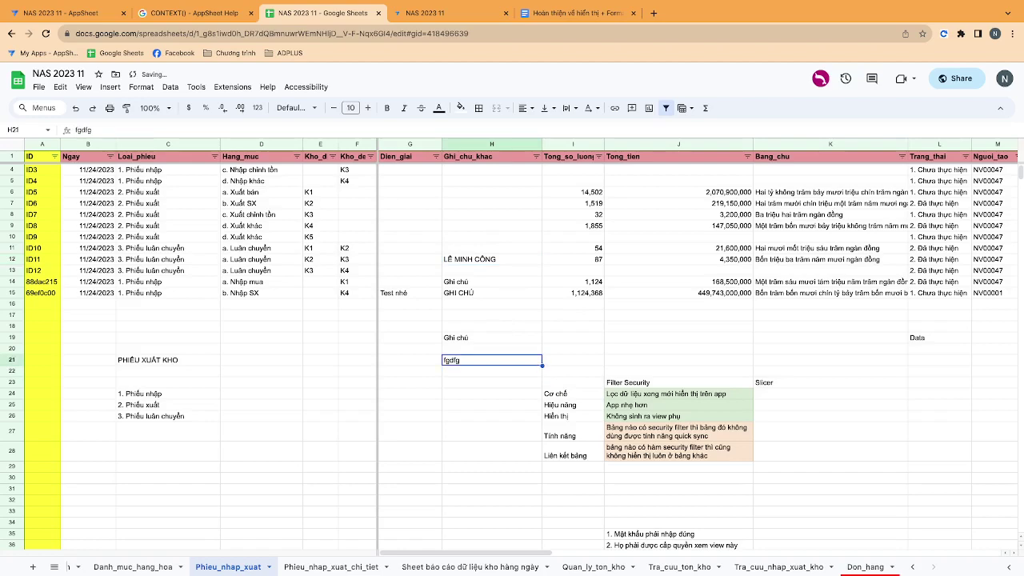
pyautogui.press('Delete')
pyautogui.hotkey('ctrl', '1')
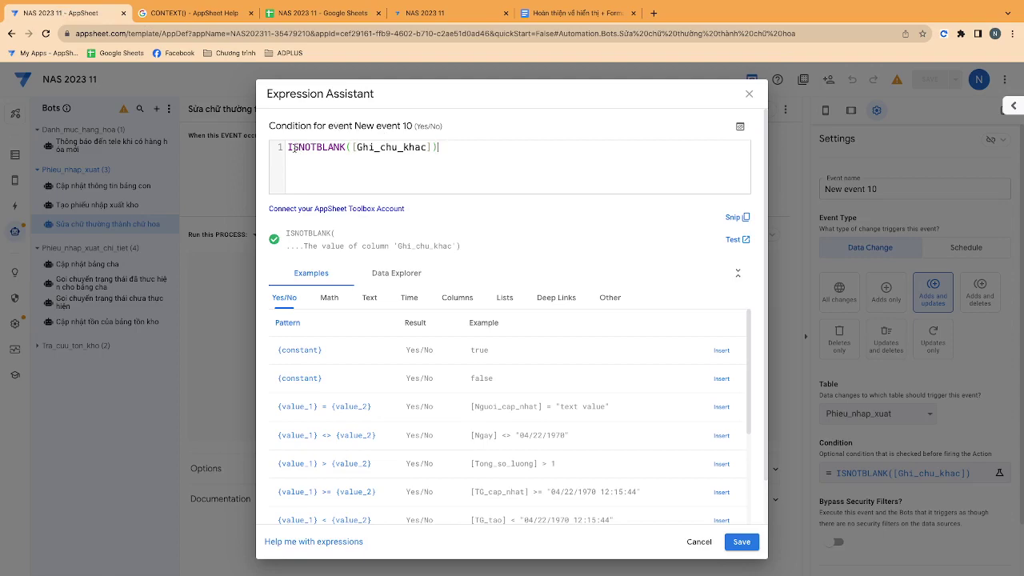
pyautogui.moveTo(292, 148); pyautogui.dragTo(330, 151)
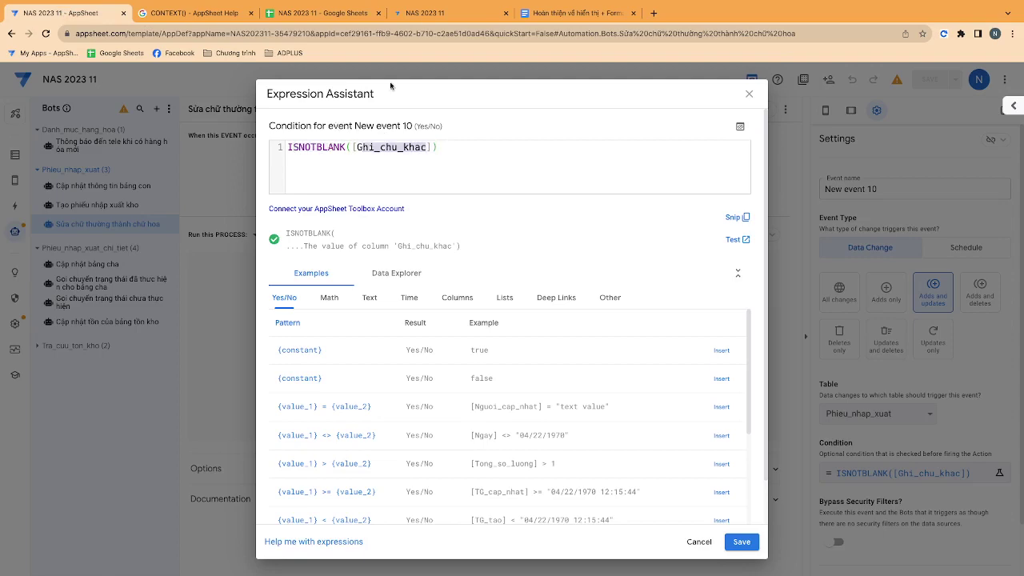
pyautogui.click(324, 12)
pyautogui.click(472, 179)
pyautogui.moveTo(472, 176); pyautogui.dragTo(479, 320)
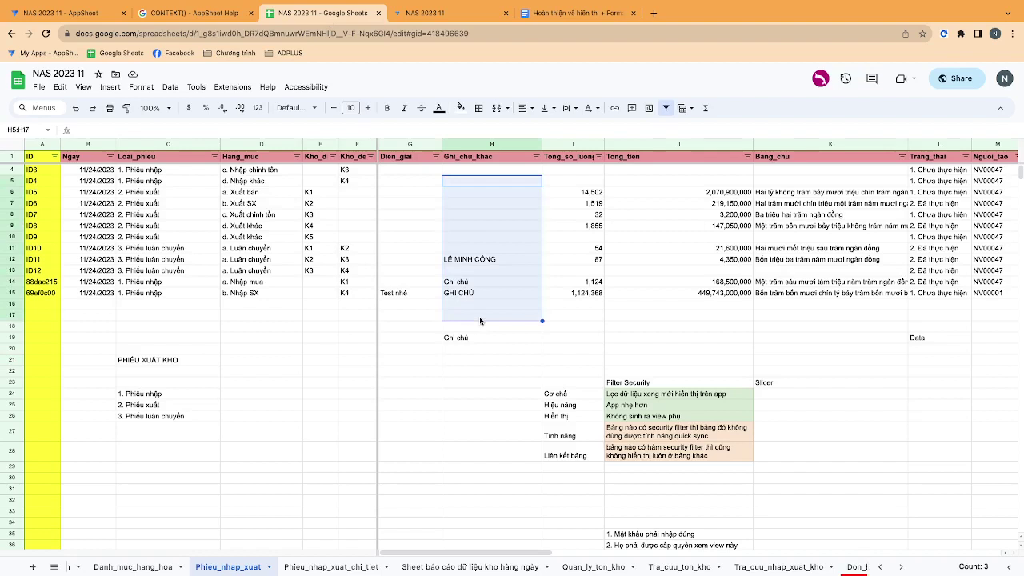
pyautogui.click(483, 209)
pyautogui.write('gjhgj')
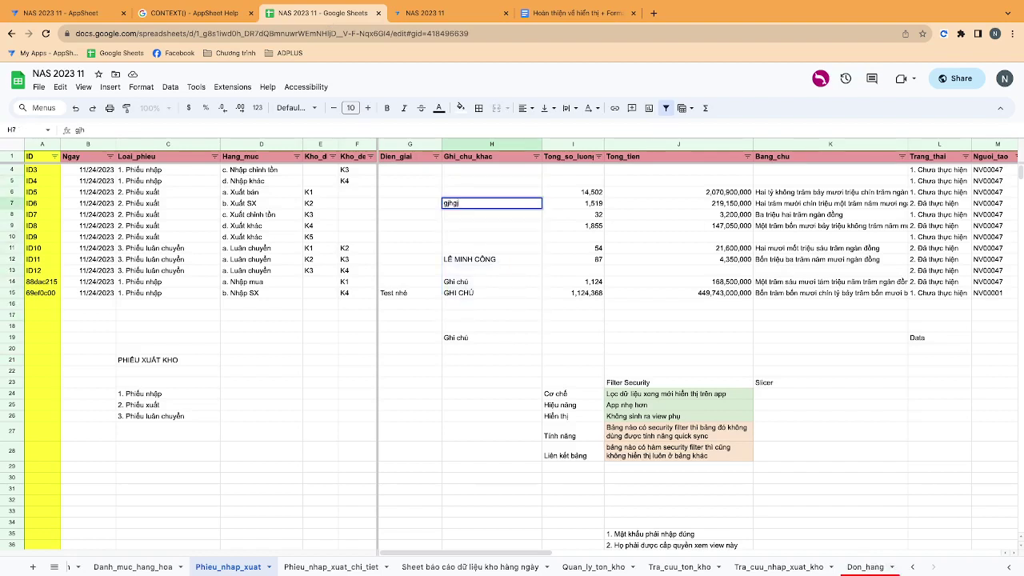
pyautogui.press('Return')
pyautogui.press('Up')
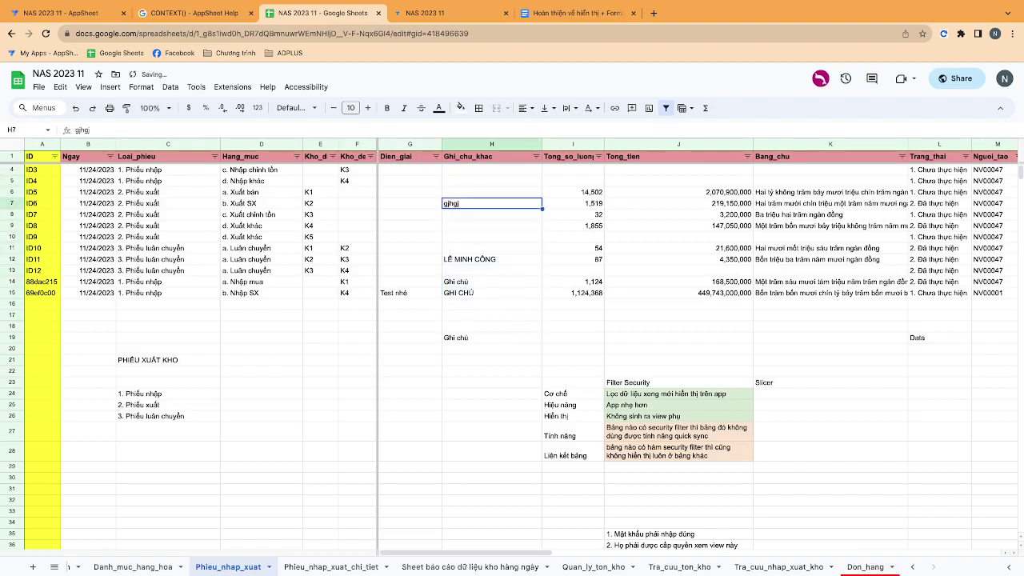
pyautogui.press('Delete')
# Save the condition, reopen the 'Sửa chữ thường thành chữ hoa' bot and keep its step as 'Run a data action'
pyautogui.click(83, 13)
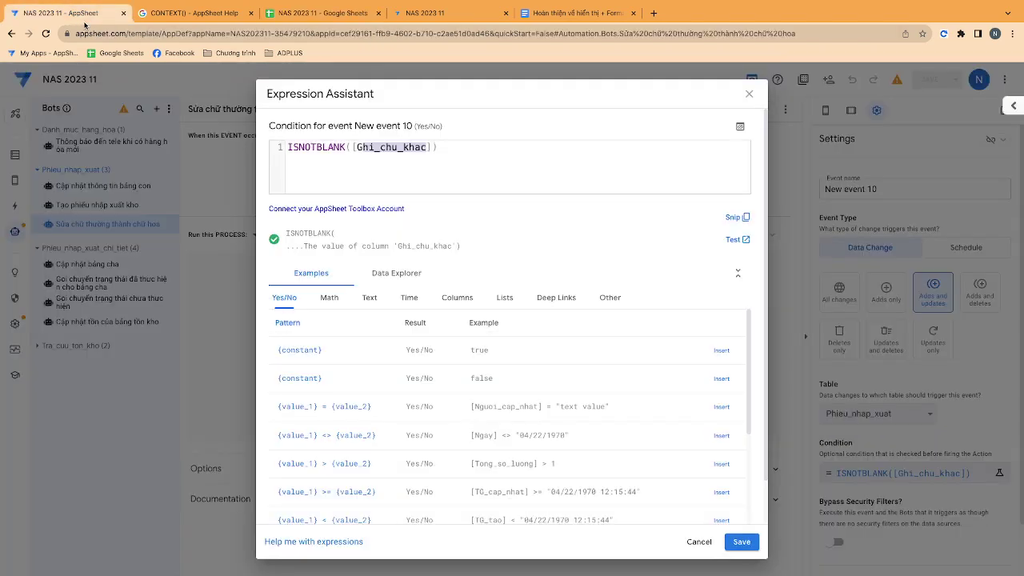
pyautogui.click(867, 482)
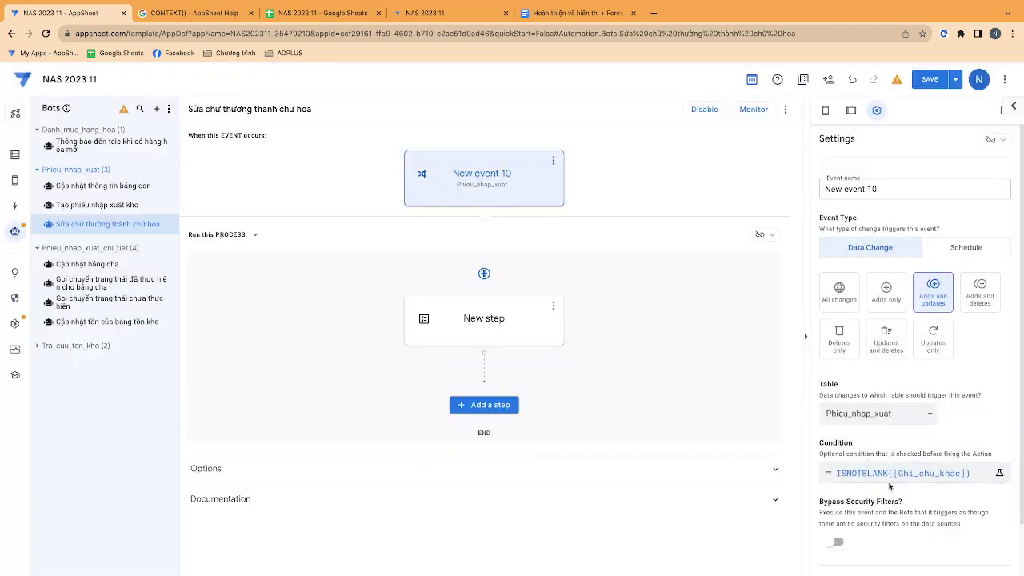
pyautogui.click(104, 267)
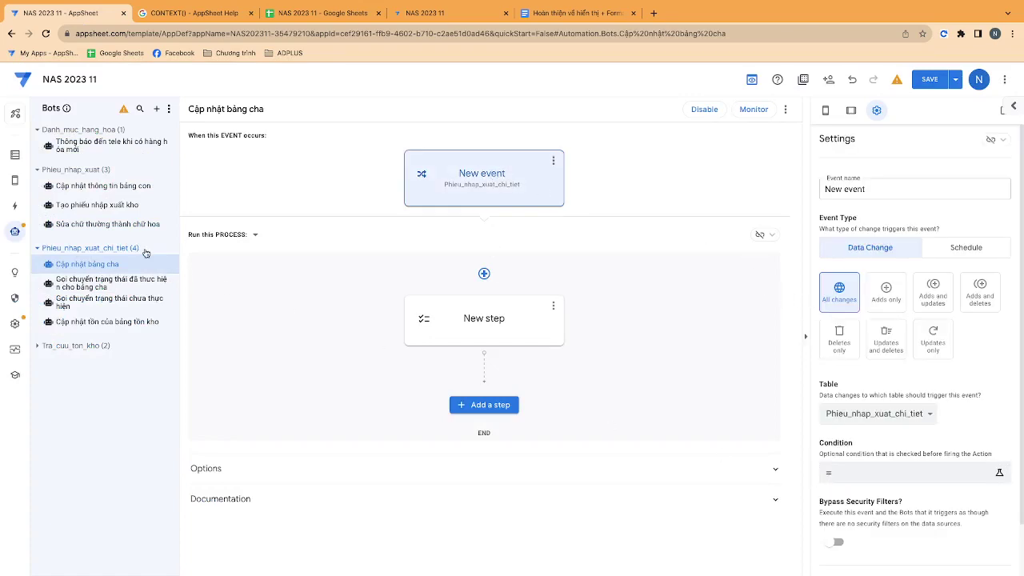
pyautogui.click(118, 225)
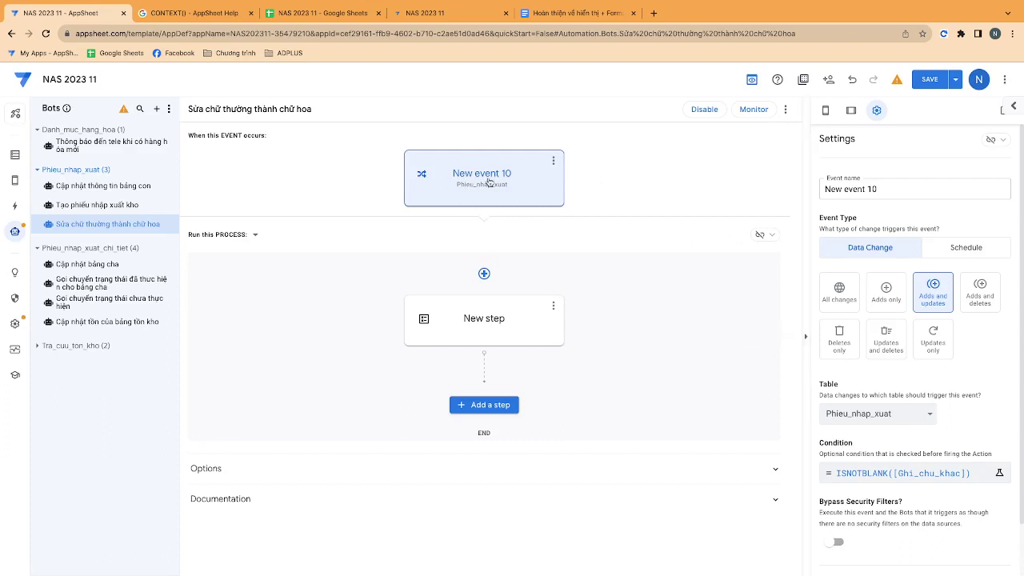
pyautogui.click(490, 320)
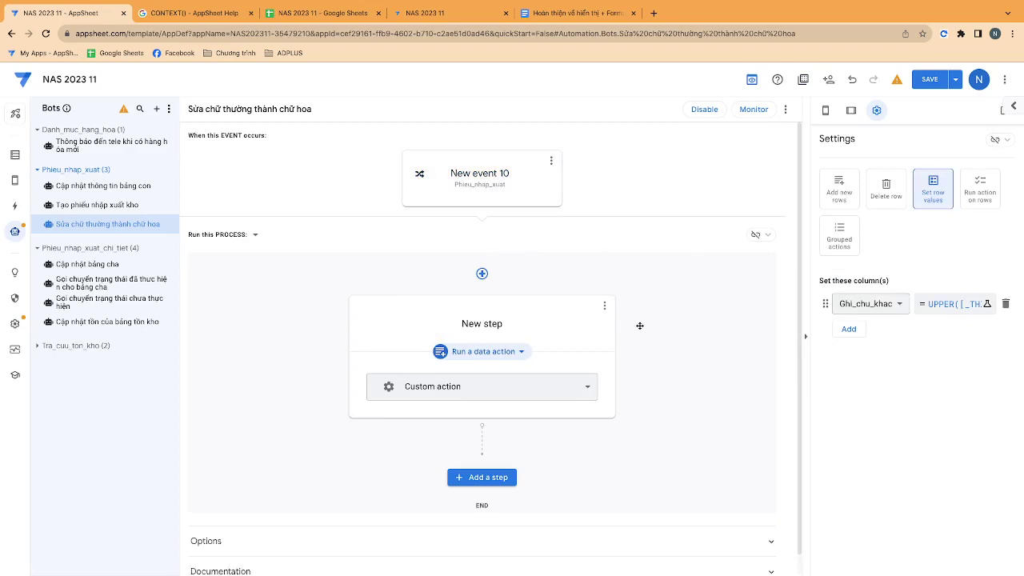
pyautogui.click(518, 351)
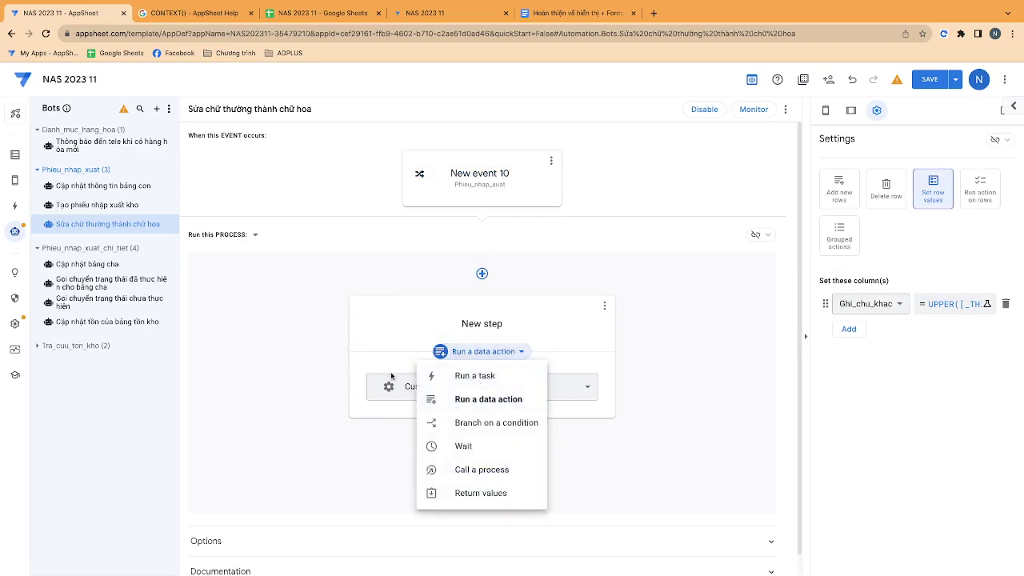
pyautogui.click(153, 417)
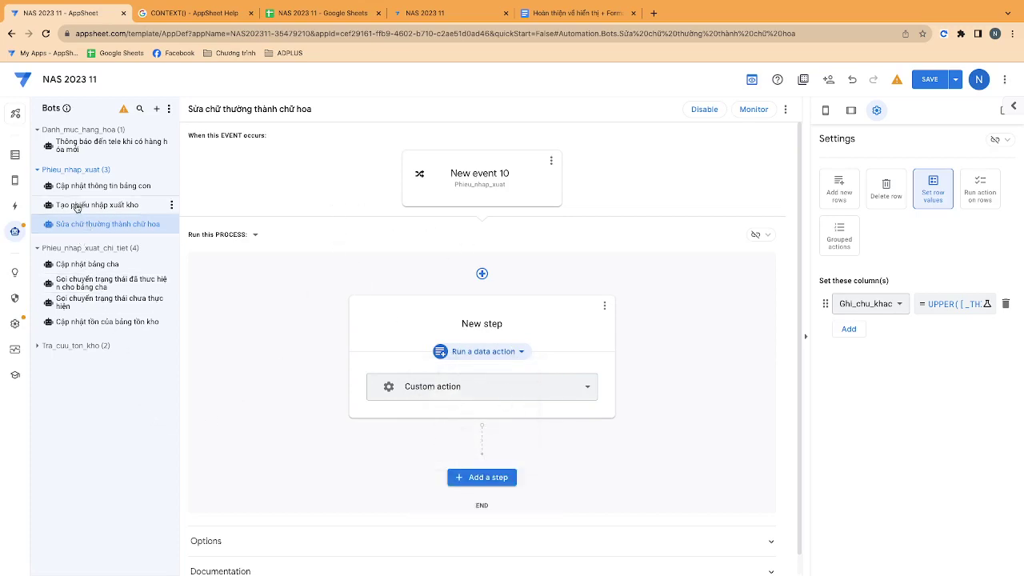
pyautogui.moveTo(103, 186)
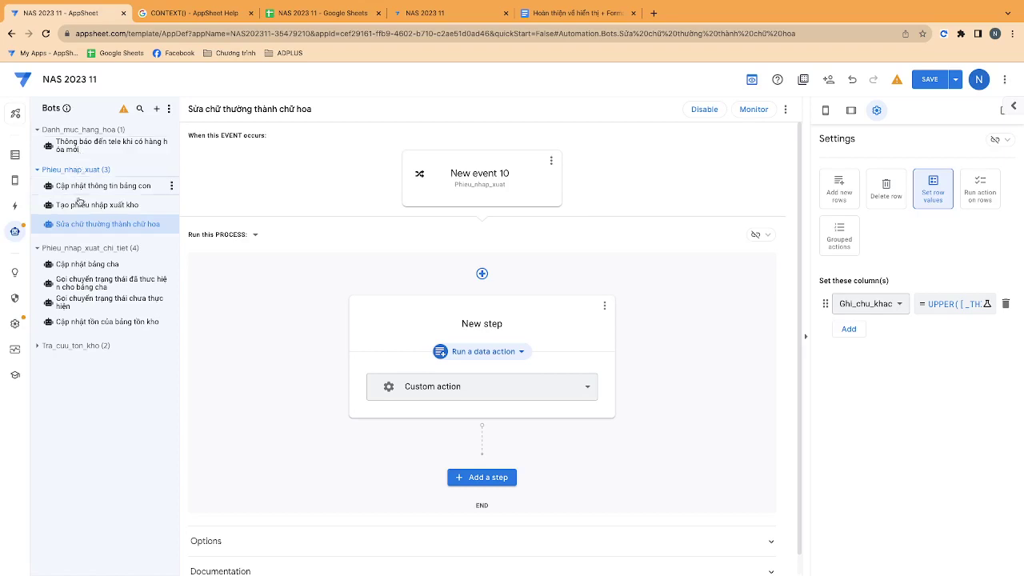
# Compare the Telegram and 'Cập nhật thông tin bảng con' bots, then check 'GHI CHÚ' in H15
pyautogui.click(84, 149)
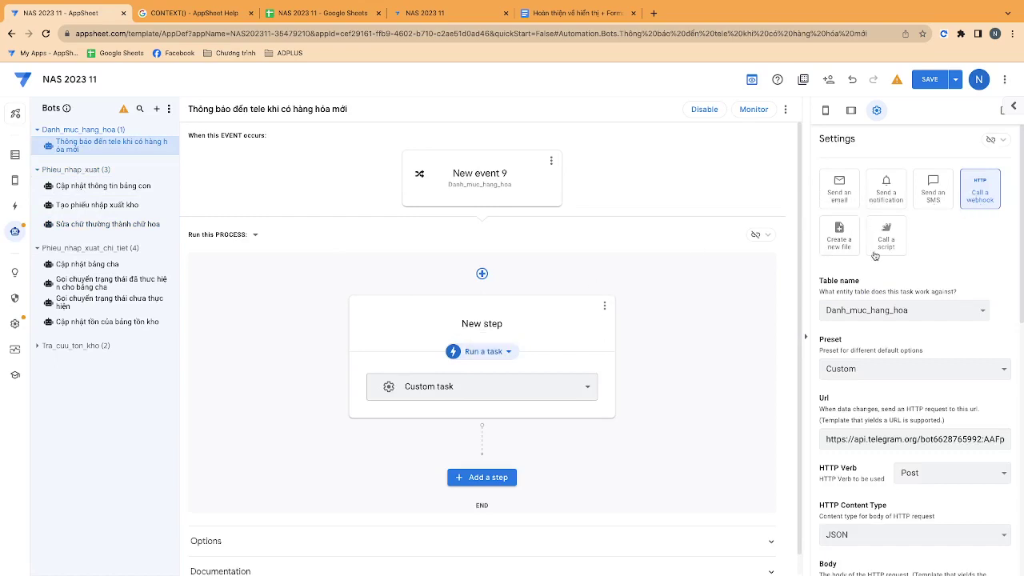
pyautogui.click(129, 188)
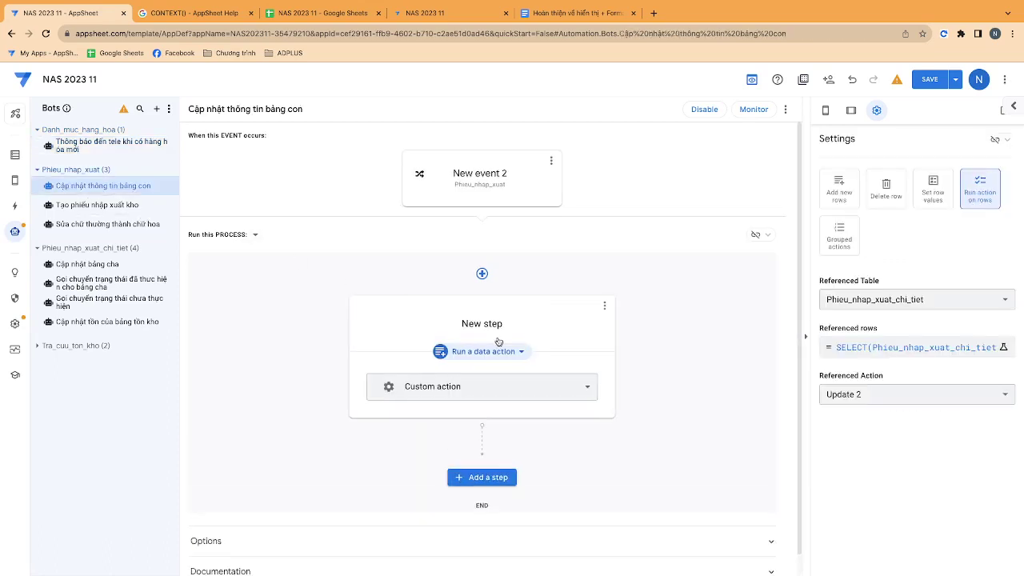
pyautogui.click(54, 230)
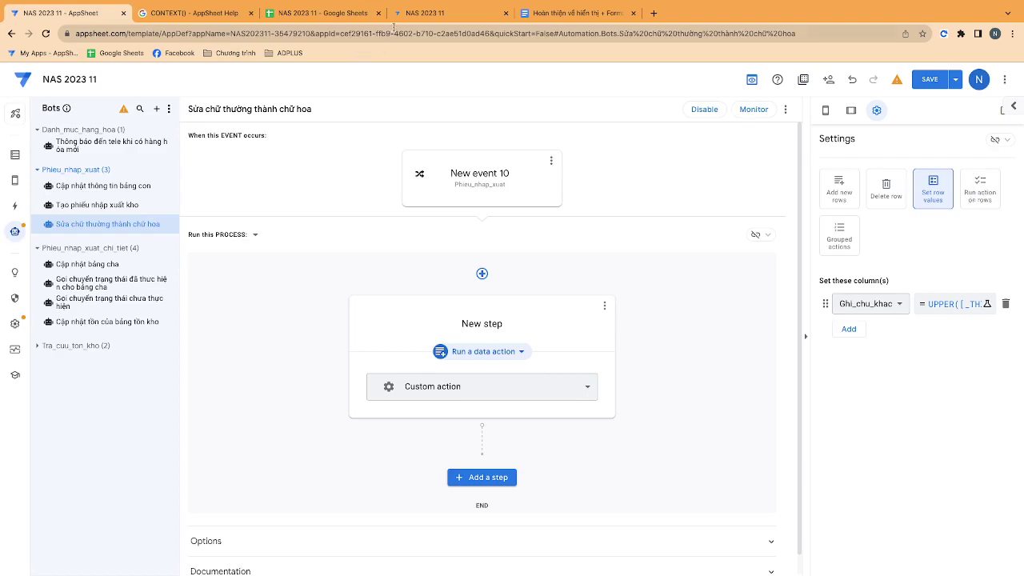
pyautogui.click(320, 13)
pyautogui.click(482, 293)
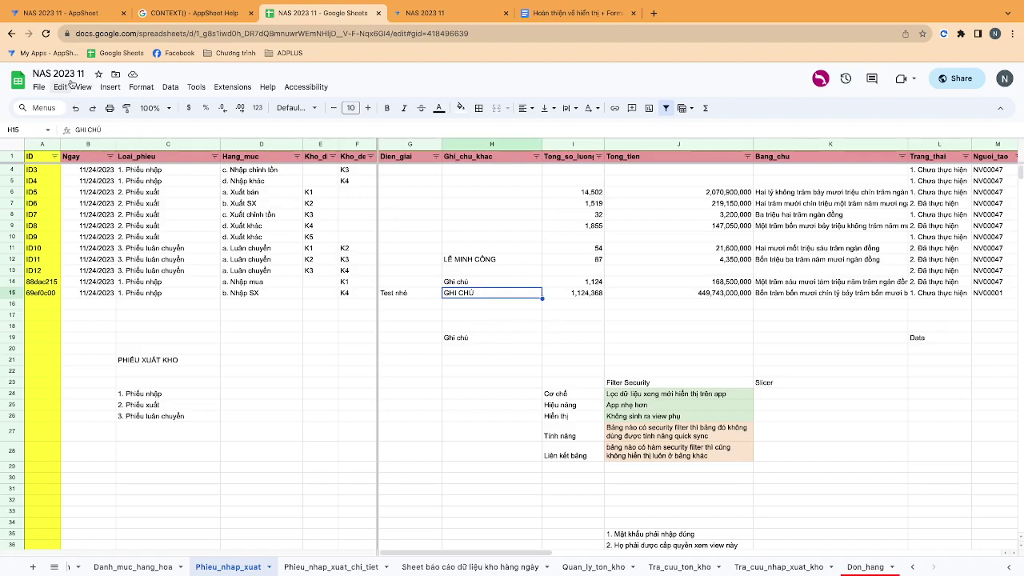
# Type a temporary note 'Cập tonhật lại tổng tiền' in W27 of Phieu_nhap_xuat_chi_tiet, then undo it
pyautogui.click(318, 568)
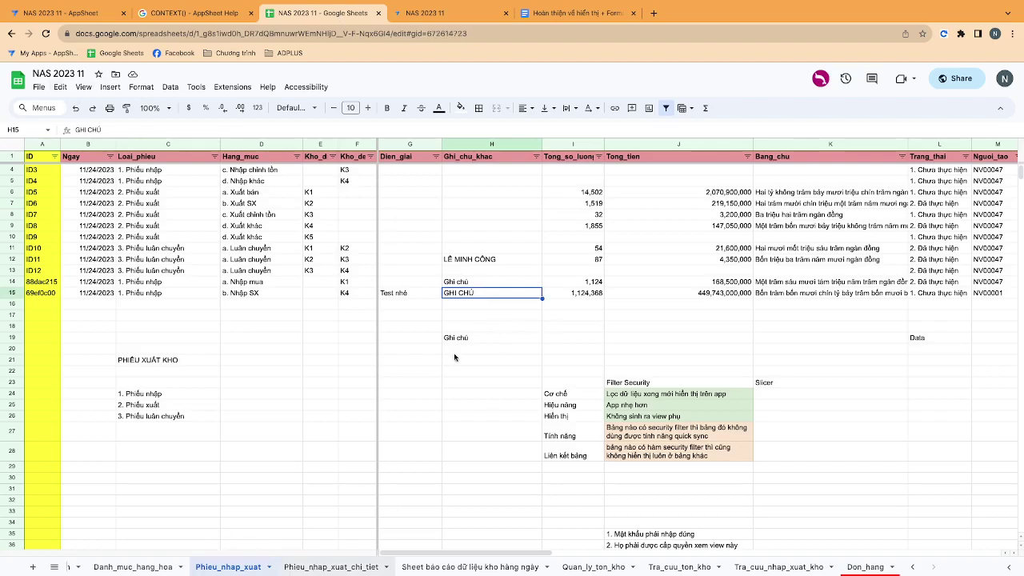
pyautogui.click(359, 453)
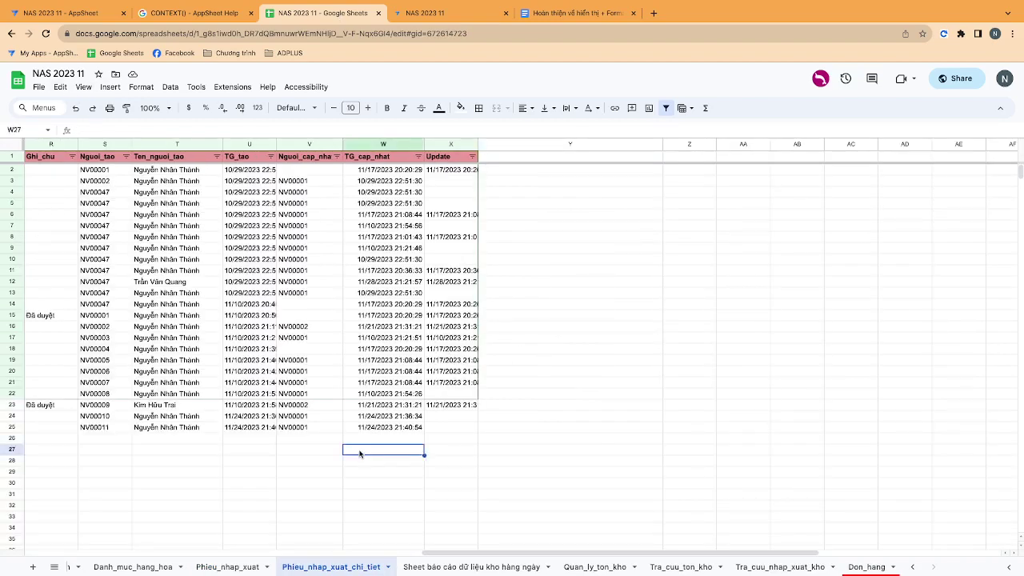
pyautogui.write('Cập tonhậ')
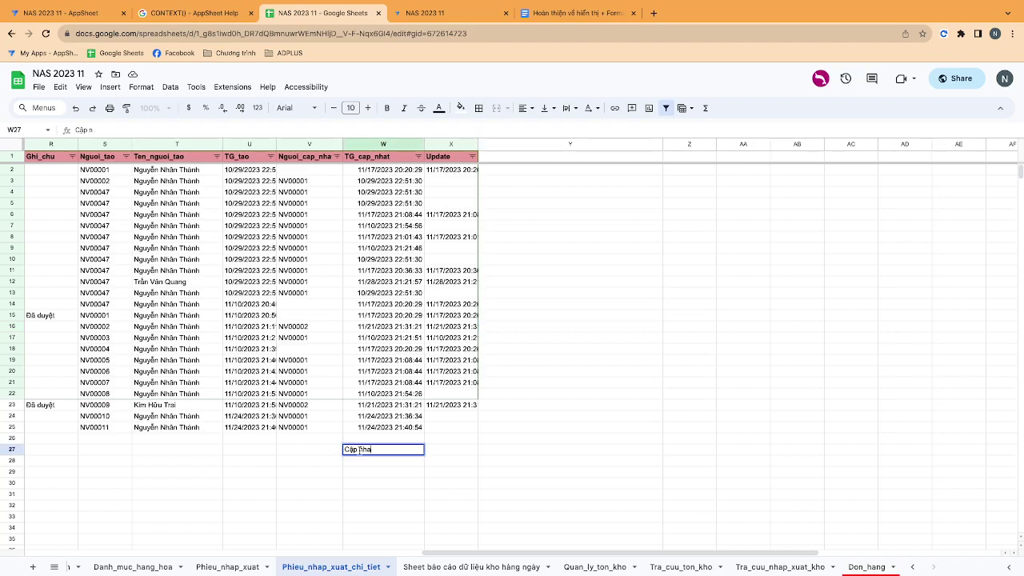
pyautogui.write('t lại tổng tiền đi')
pyautogui.press('Up')
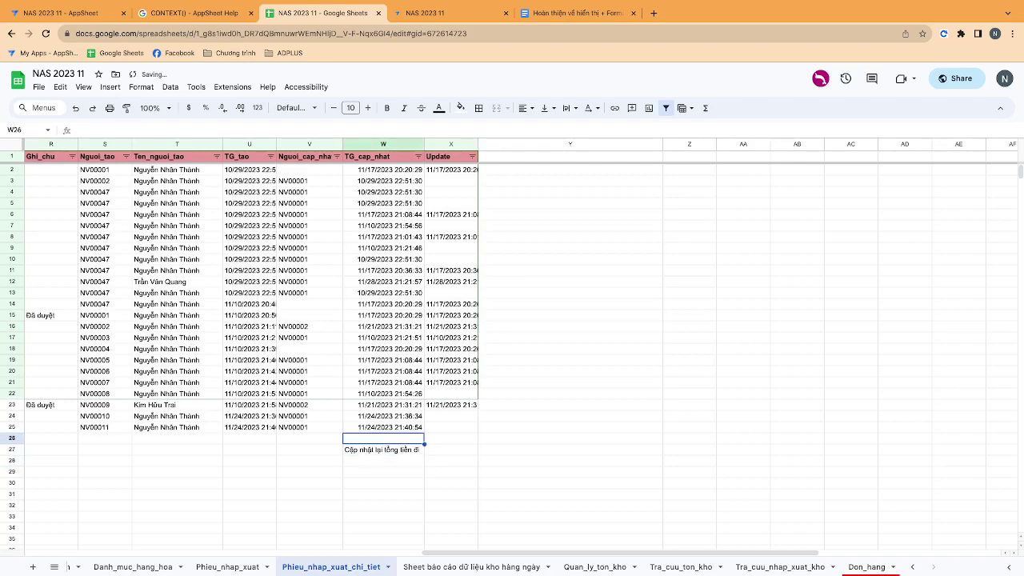
pyautogui.hotkey('ctrl', 'z')
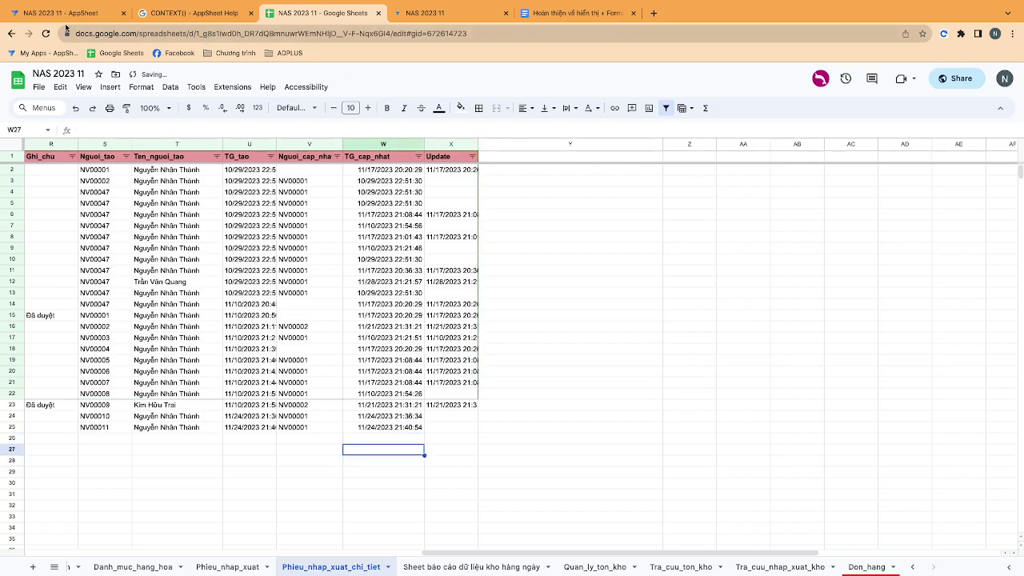
# Close the CONTEXT() help tab and return to the AppSheet bot editor
pyautogui.click(60, 13)
pyautogui.click(250, 13)
pyautogui.click(200, 13)
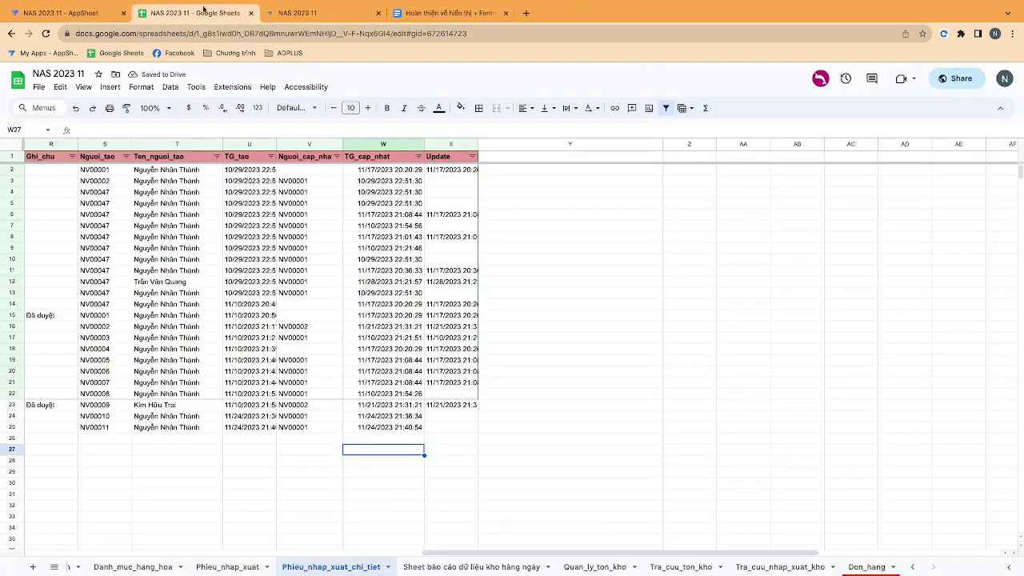
pyautogui.click(60, 13)
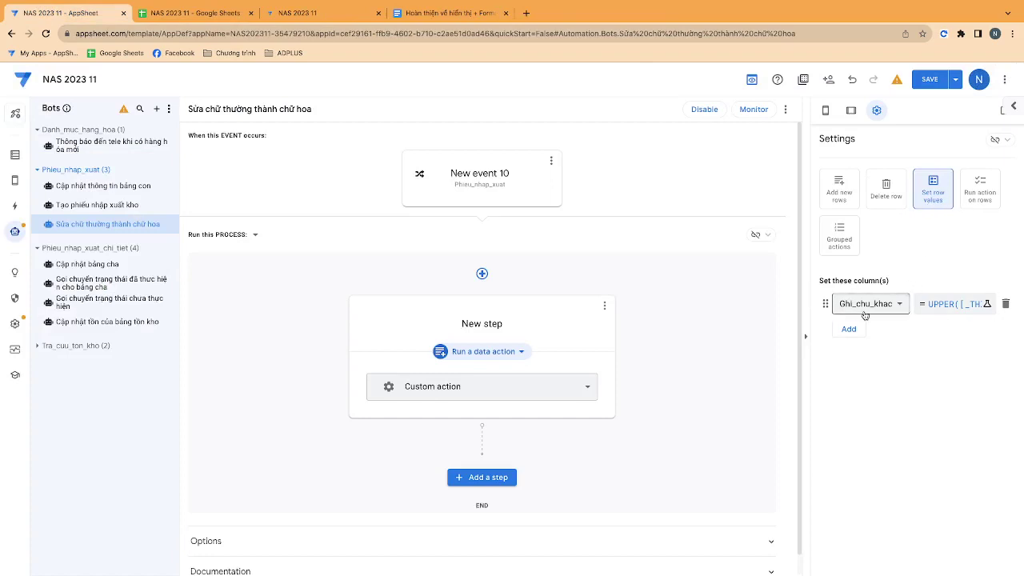
# Review the UPPER([_THISROW].[Ghi_chu_khac]) expression for the step's new Ghi_chu_khac value
pyautogui.click(954, 304)
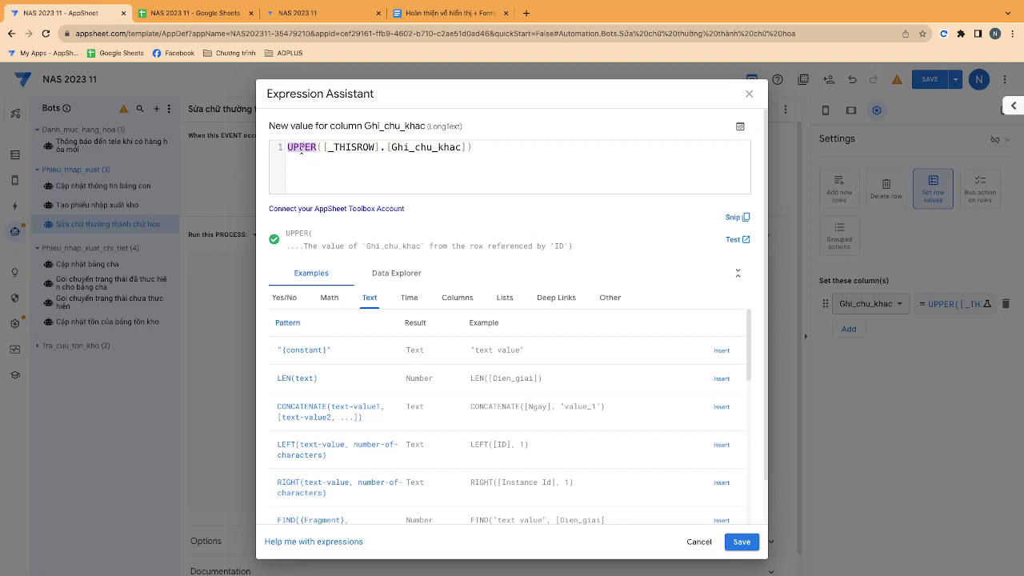
pyautogui.moveTo(345, 147); pyautogui.dragTo(460, 147)
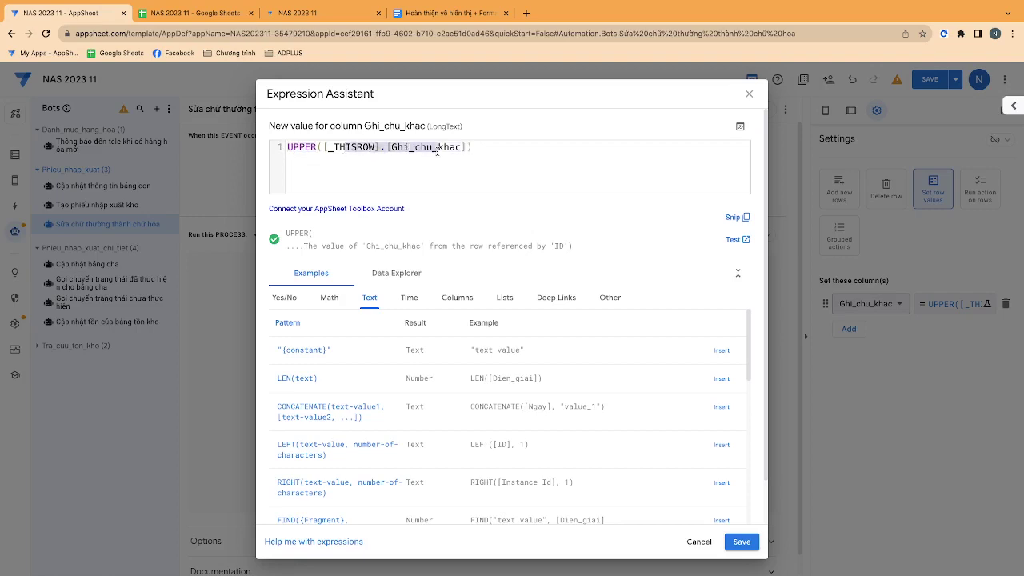
pyautogui.click(193, 17)
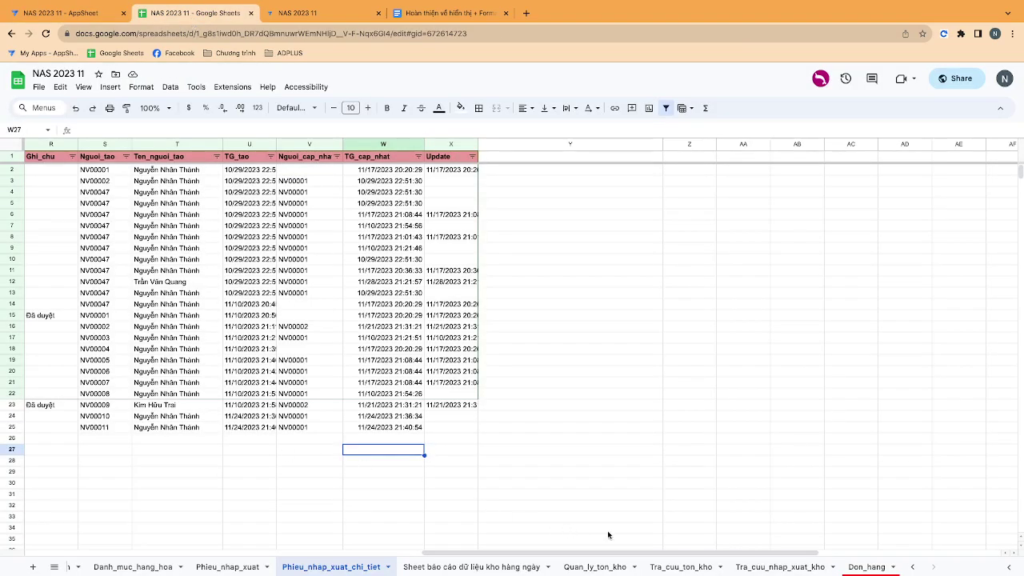
# Inspect the Ghi_chu_khac entries in column H of Phieu_nhap_xuat, including H12–H14, then open the NAS 2023 11 app
pyautogui.click(240, 566)
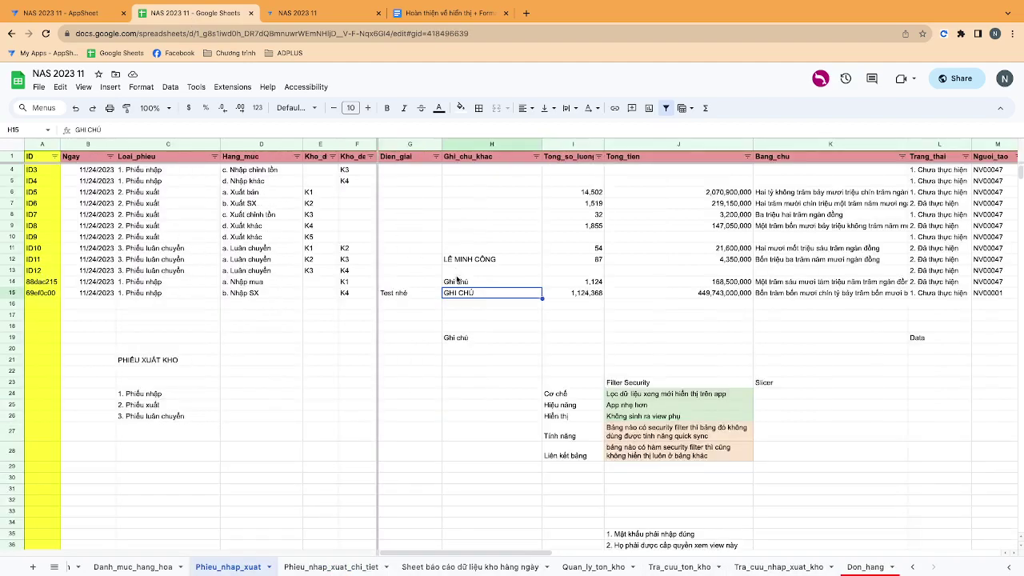
pyautogui.click(457, 282)
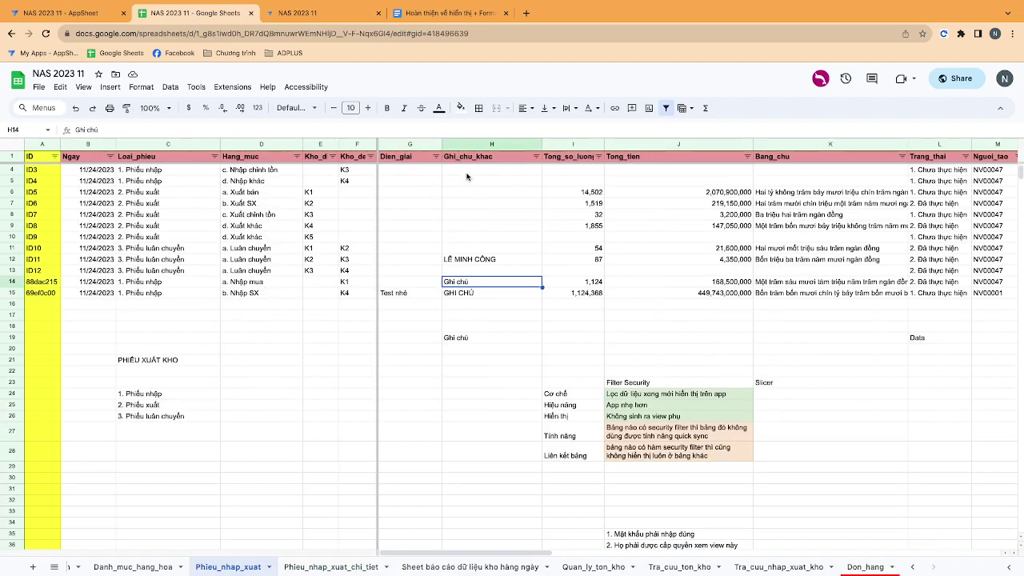
pyautogui.moveTo(467, 176); pyautogui.dragTo(478, 288)
pyautogui.click(478, 314)
pyautogui.click(468, 260)
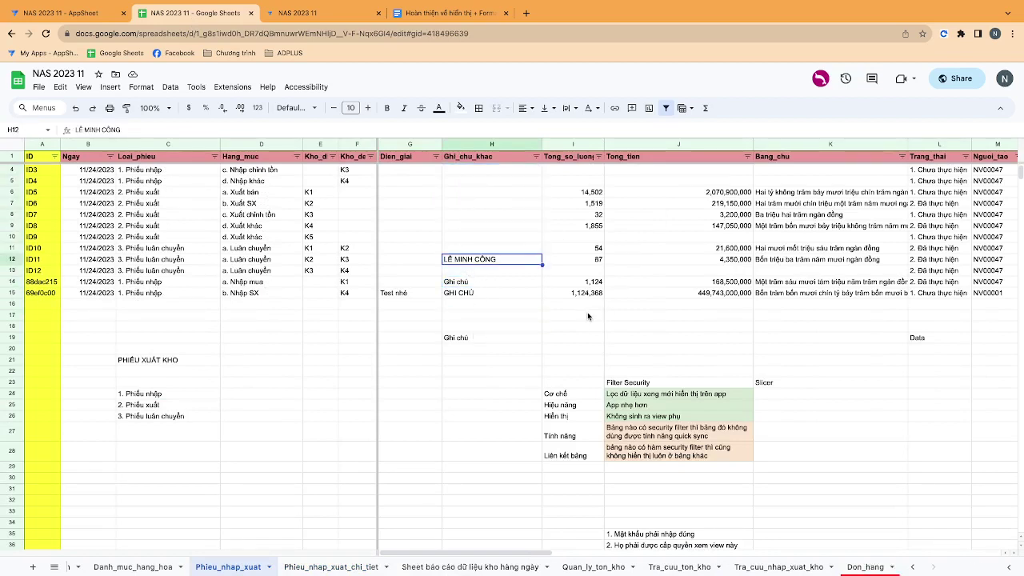
pyautogui.click(458, 275)
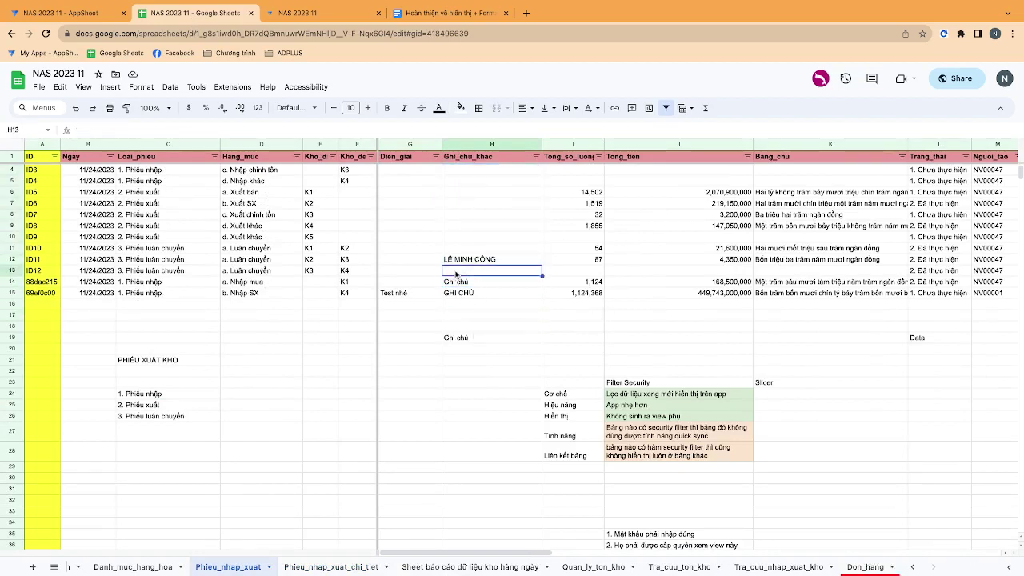
pyautogui.click(451, 263)
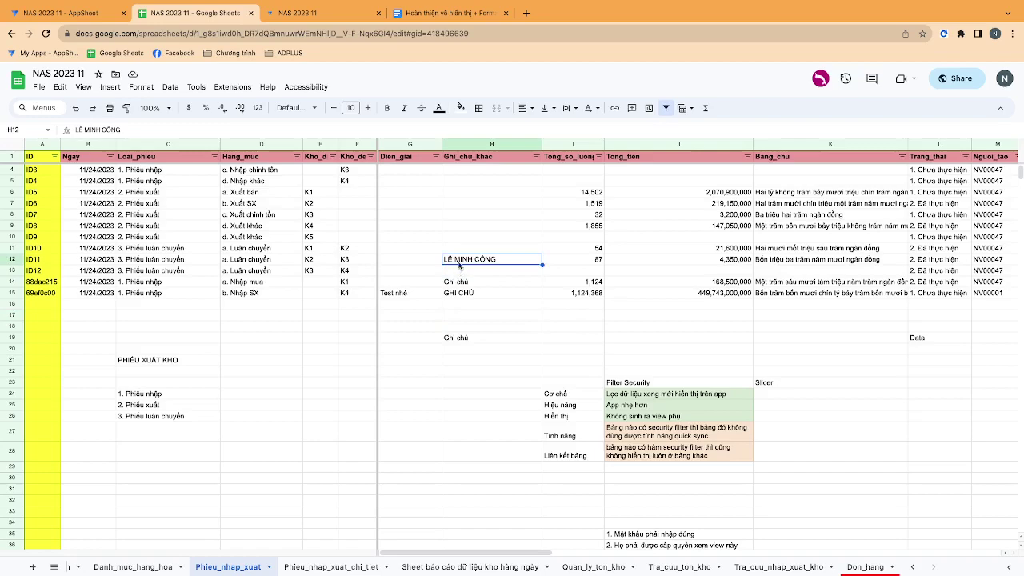
pyautogui.click(335, 24)
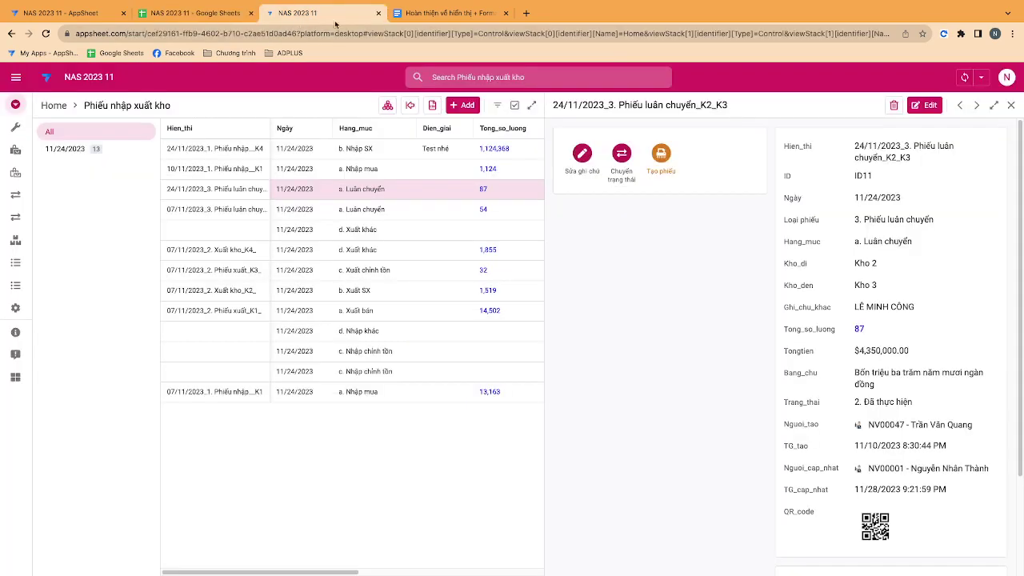
# Sync the app, then edit record ID9's Ghi_chu_khac to 'Test viết in hoa' and save
pyautogui.click(961, 75)
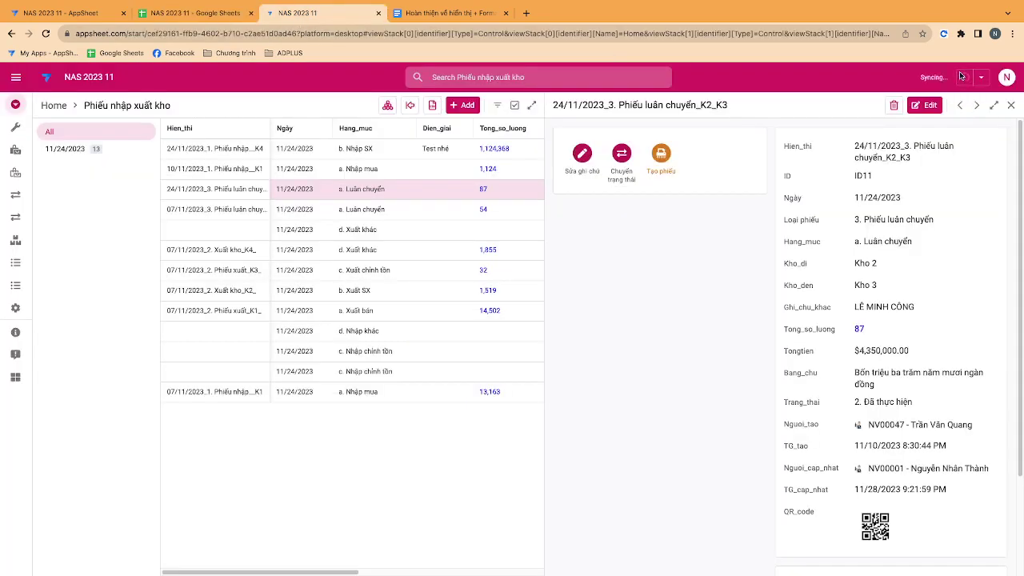
pyautogui.click(461, 230)
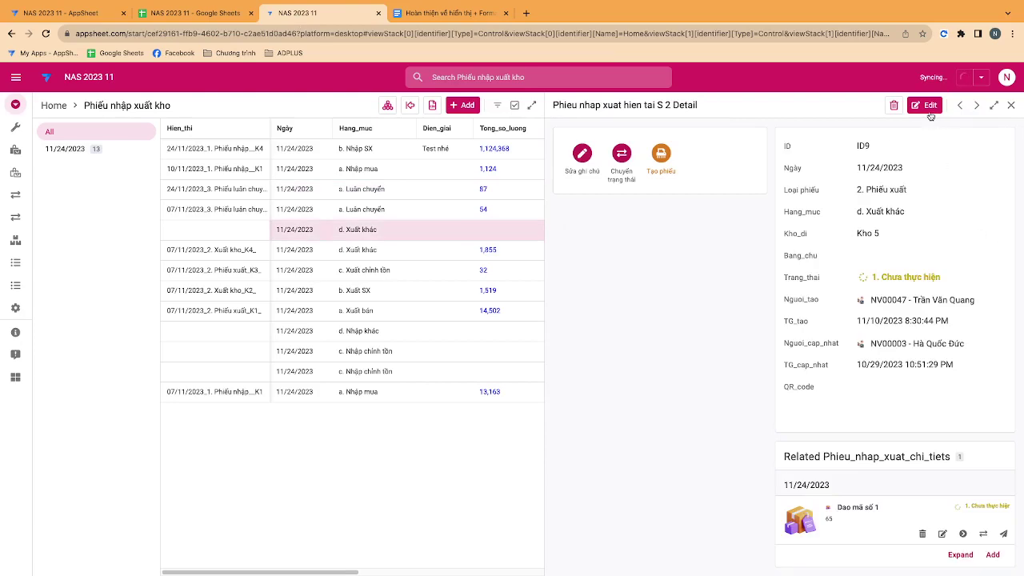
pyautogui.click(928, 106)
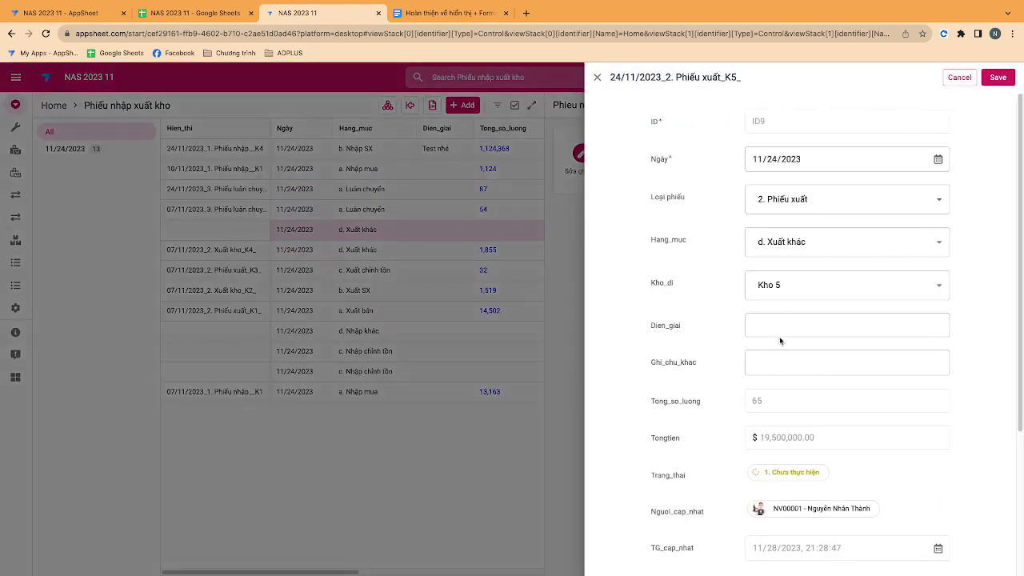
pyautogui.click(770, 364)
pyautogui.write('Test v')
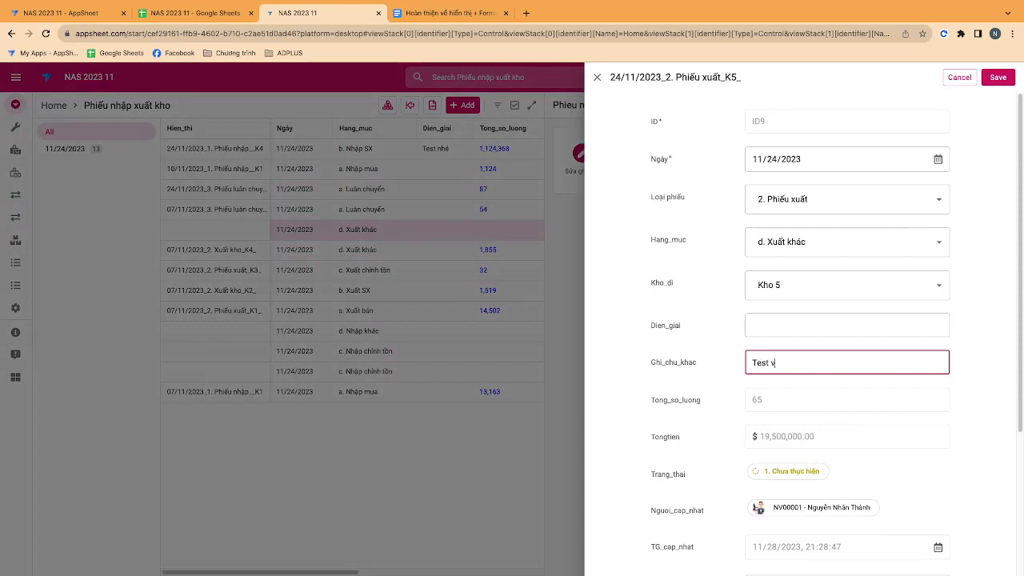
pyautogui.write('iết in hoa')
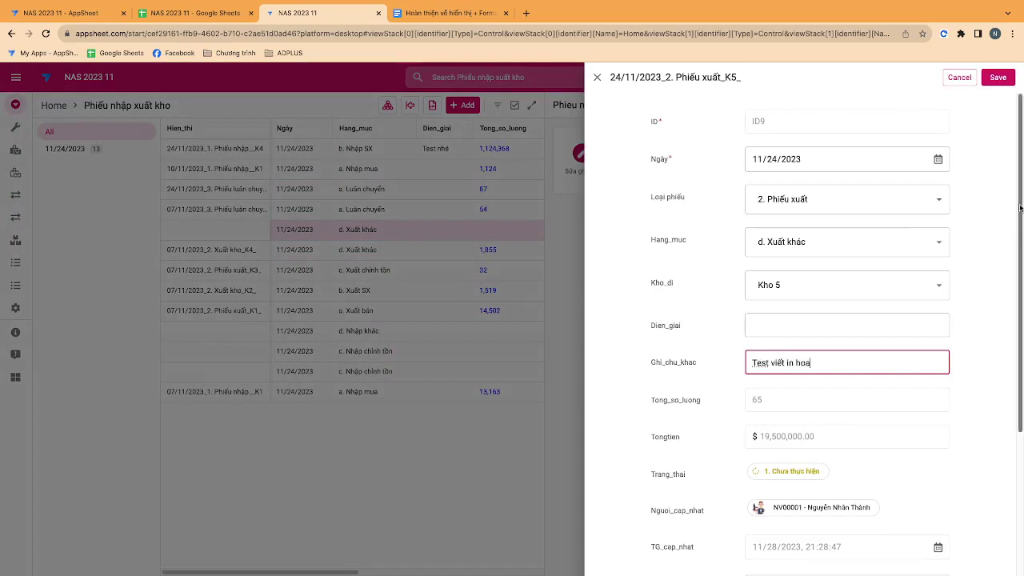
pyautogui.click(997, 77)
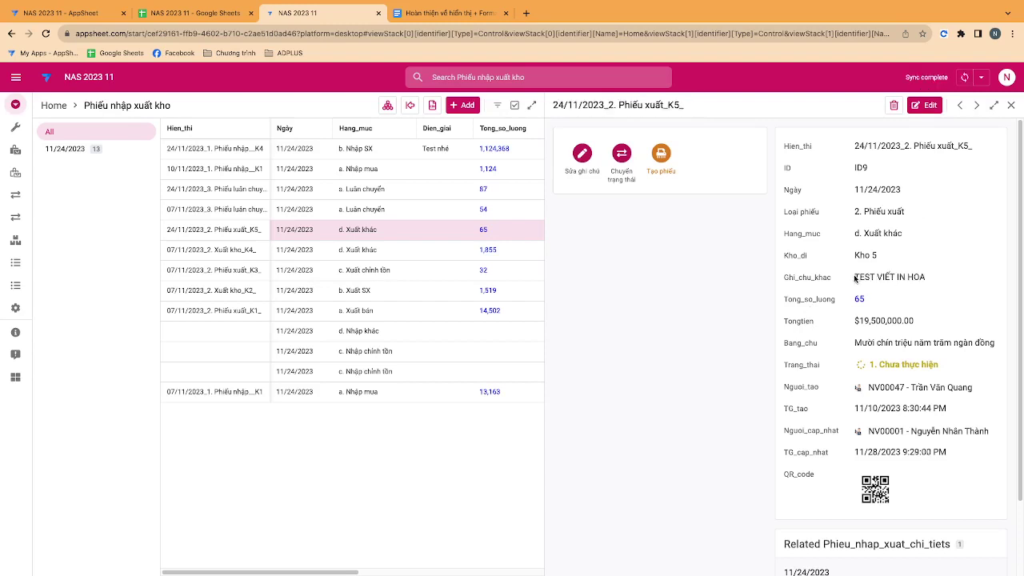
# Back in the AppSheet editor, cancel the Expression Assistant without changes
pyautogui.click(112, 13)
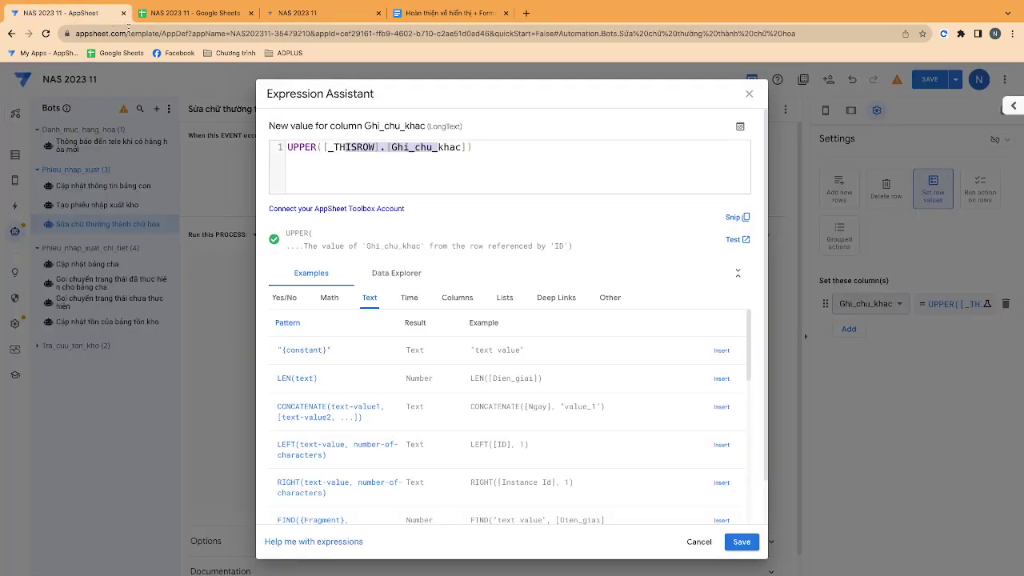
pyautogui.click(742, 542)
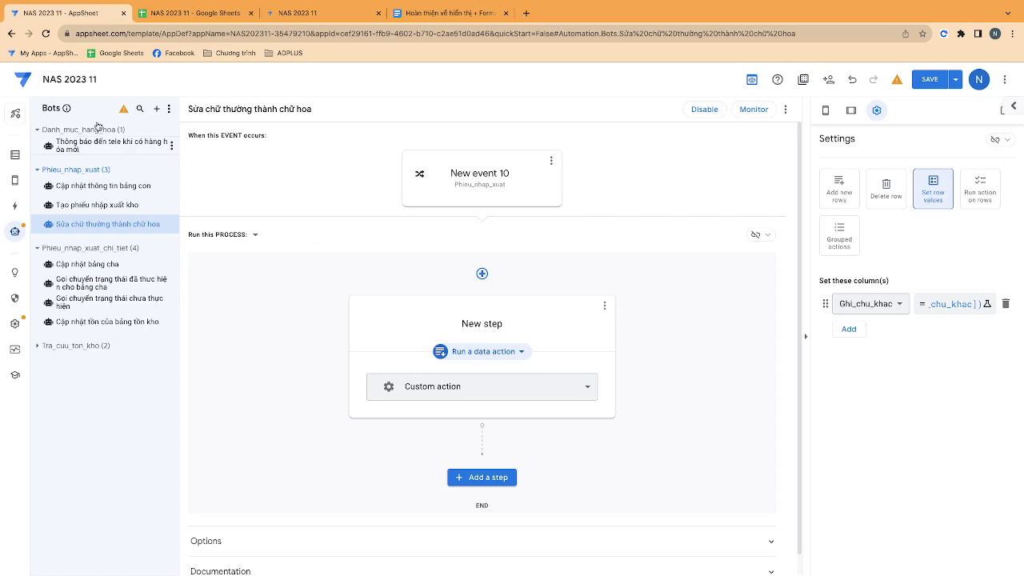
pyautogui.click(16, 155)
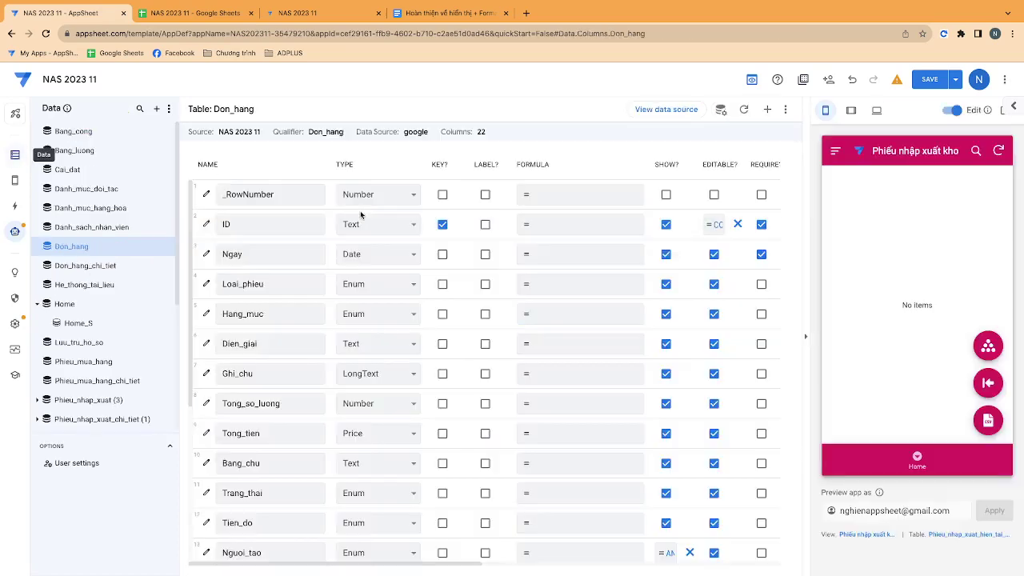